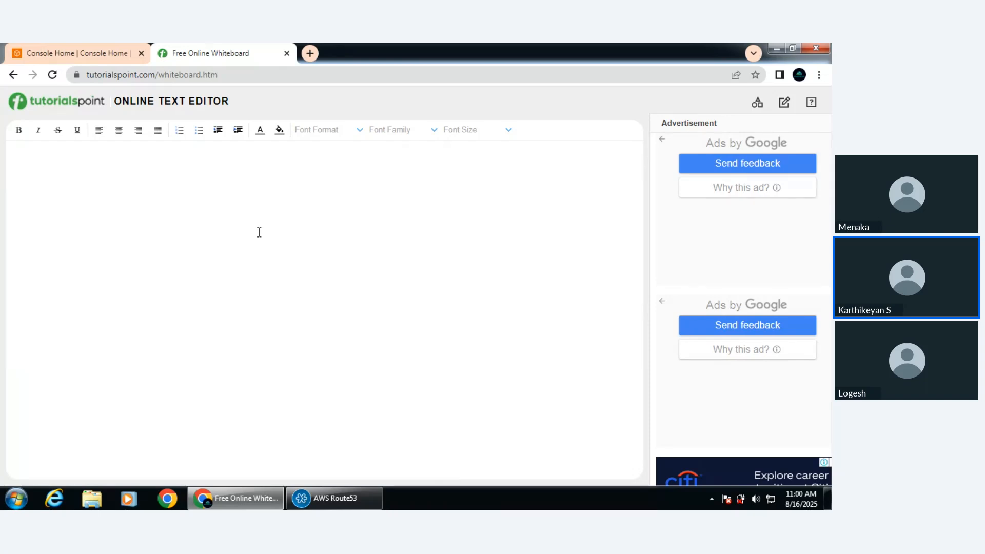
Write the heading "AWS Route53:" in the empty text editor
click(259, 233)
text(AWS)
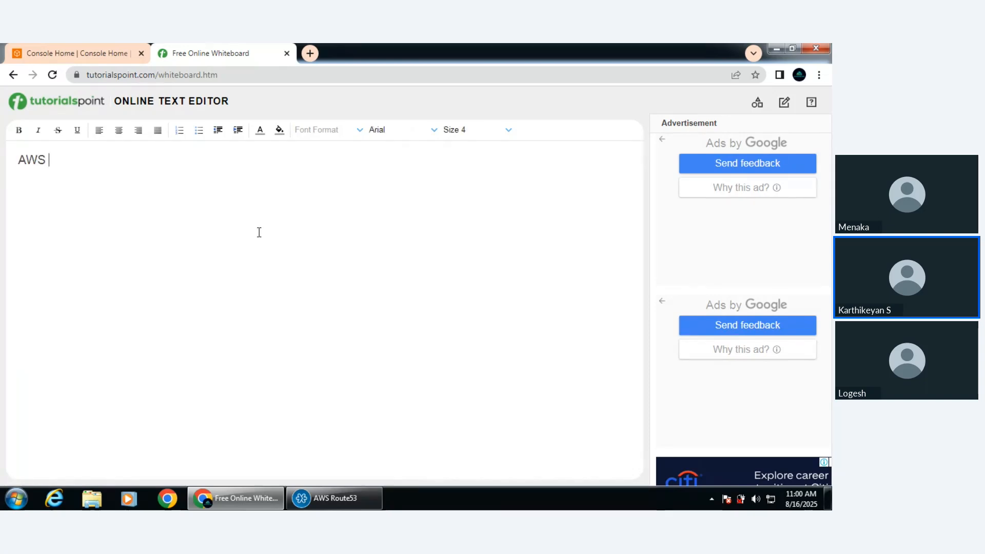
text( Route53)
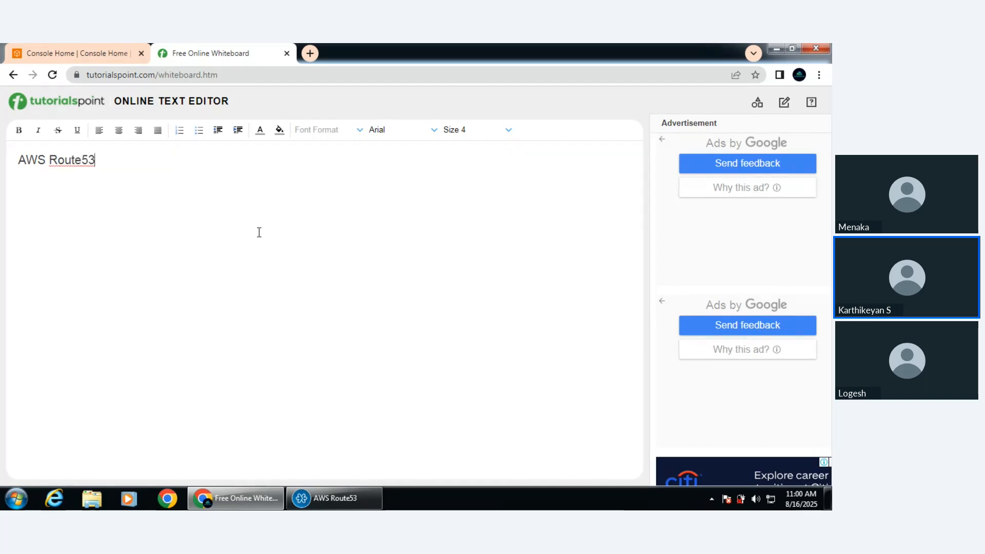
text(:)
key(Return)
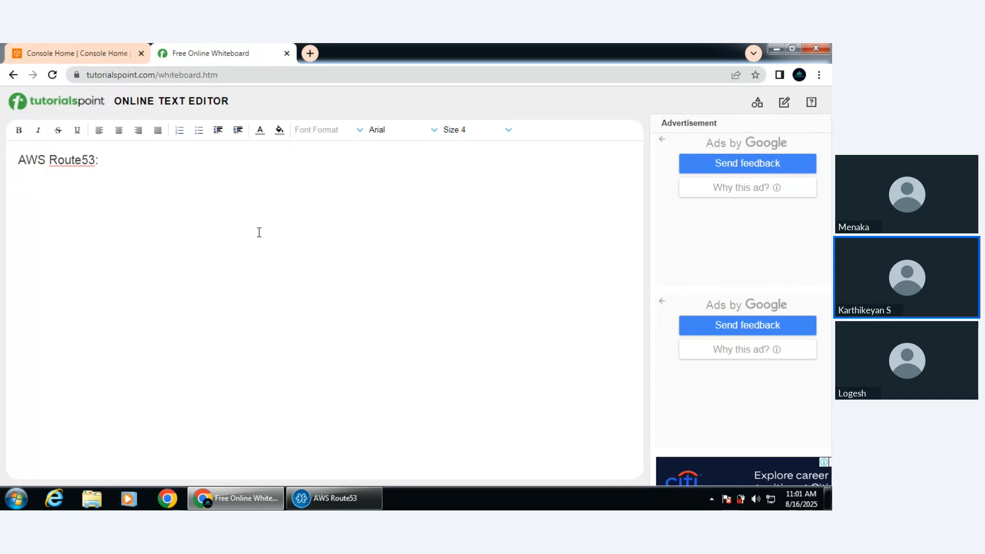
Add the line "DNS-Domain Name Service" below the AWS Route53 heading
text(DNS-Domain )
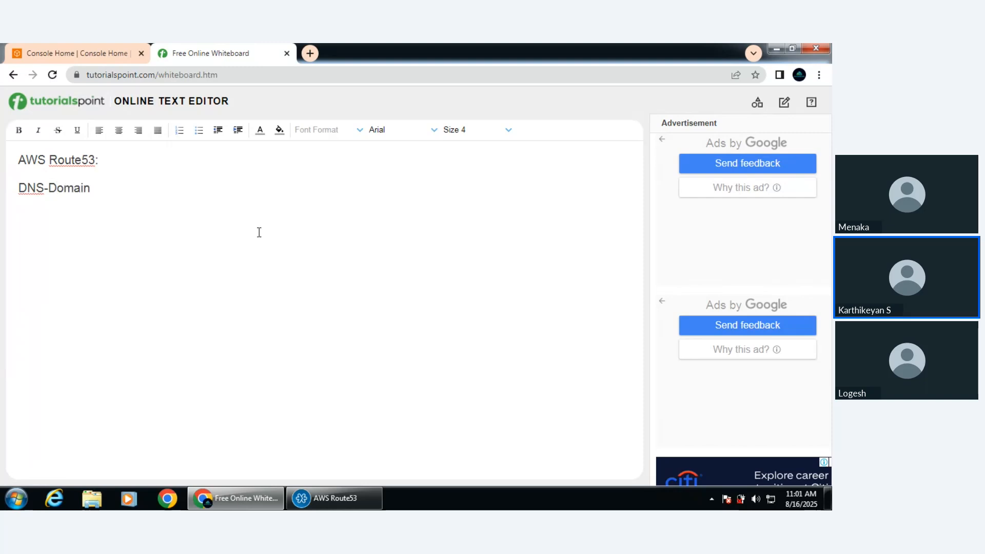
text(Name Service)
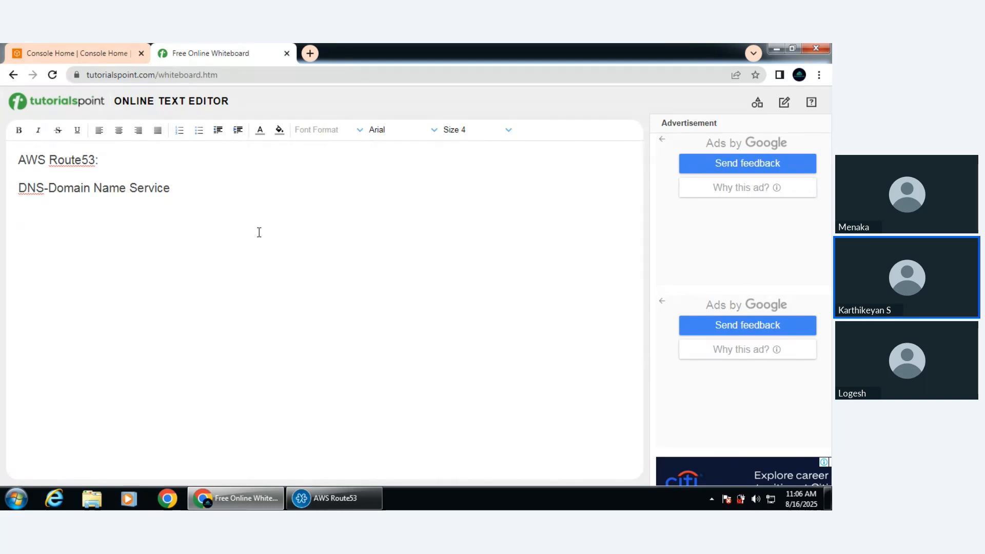
Add the subheading "DNS Providers:" with "1) Godaddy" as its first entry
text(DNS Providers:)
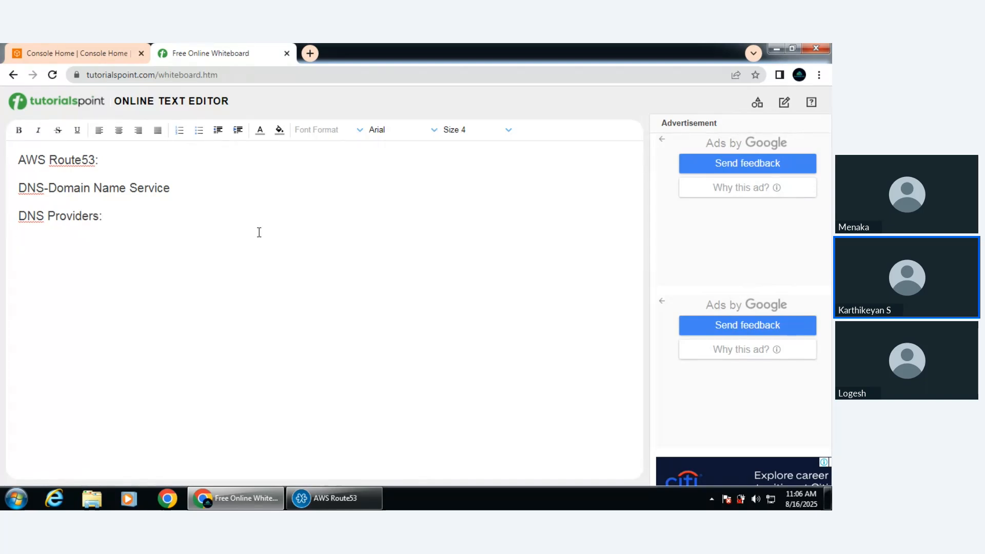
key(Return)
text(1) Goda)
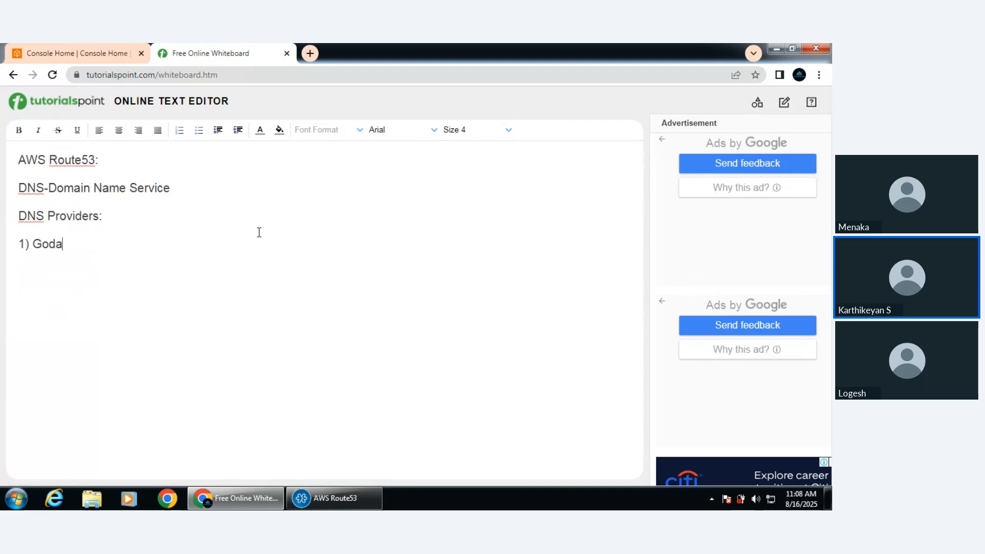
text(ddy)
key(shift+Return)
Add "2) Hostinger" and "3) Freenom" to the provider list and start an empty entry "4)"
text(2))
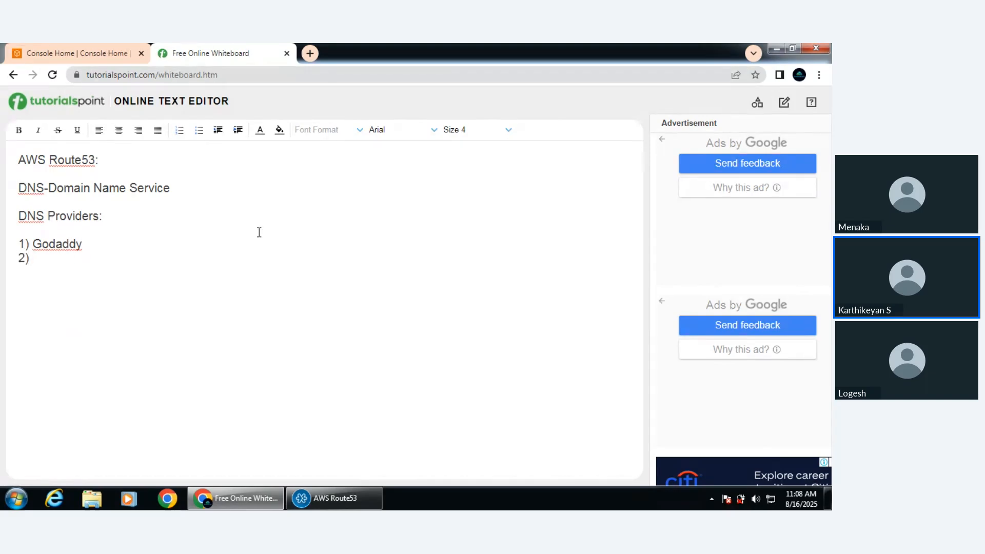
text( Hostinger)
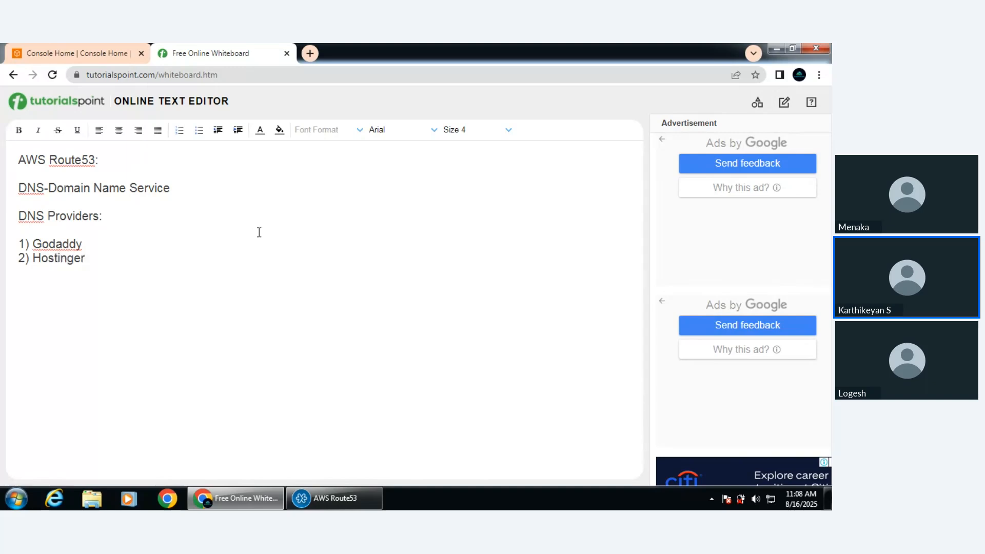
key(shift+Return)
text(3) Freenom)
key(shift+Return)
text(4))
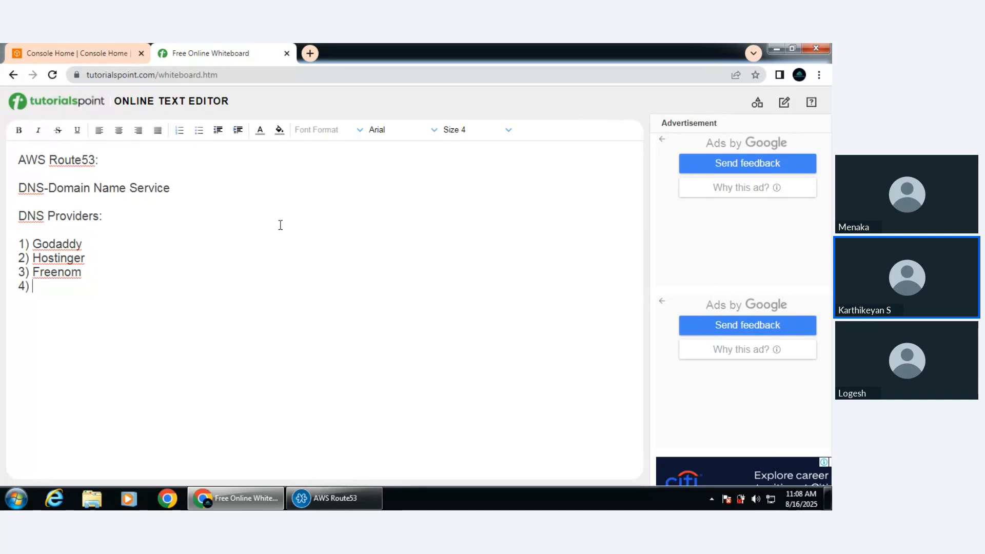
Search the web in a new tab for "dns providers in india" and look through the listed providers
click(312, 54)
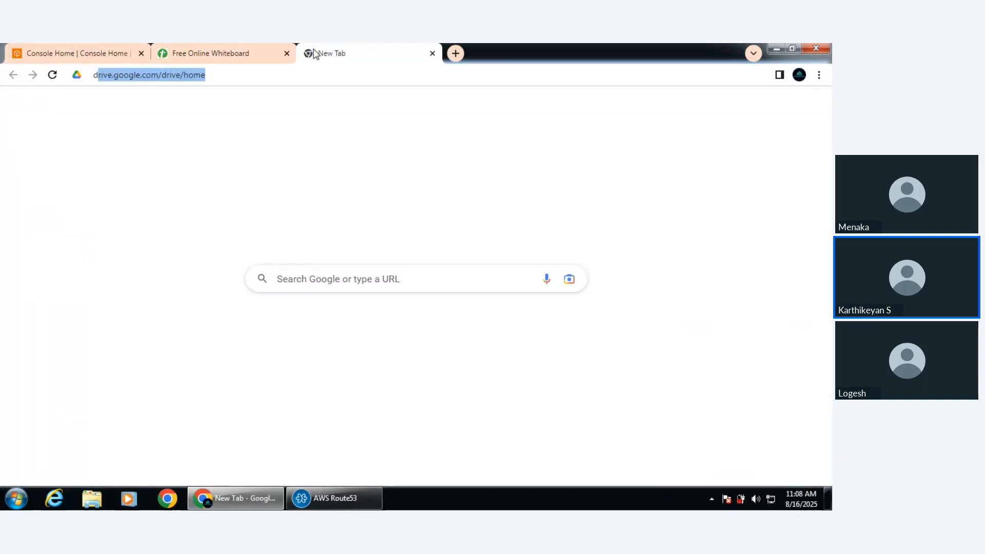
text(dns provid)
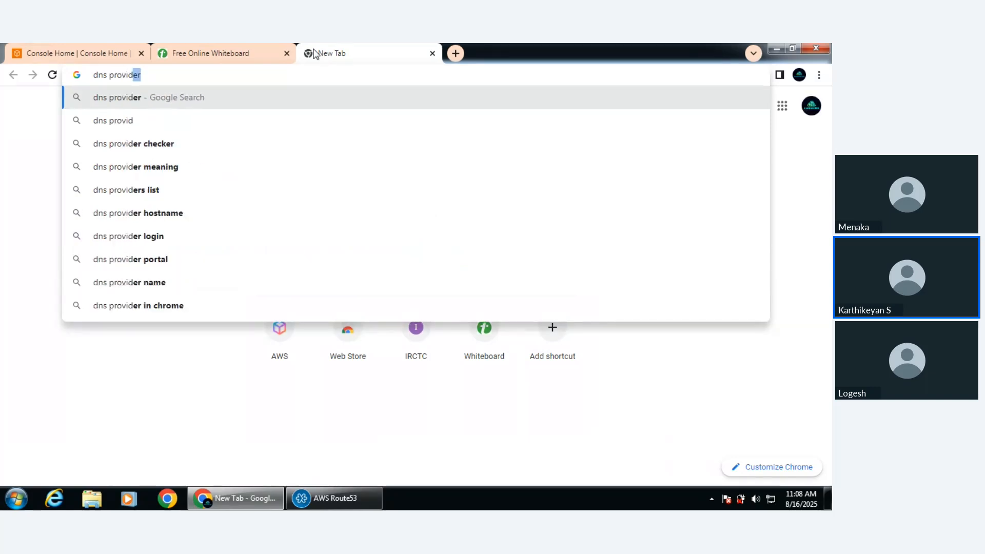
text(ers in ins)
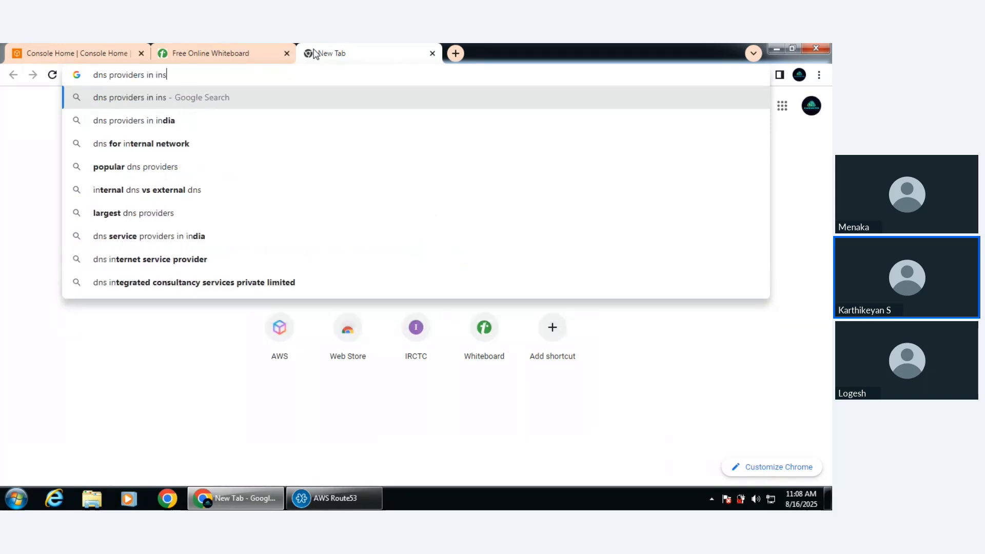
click(133, 121)
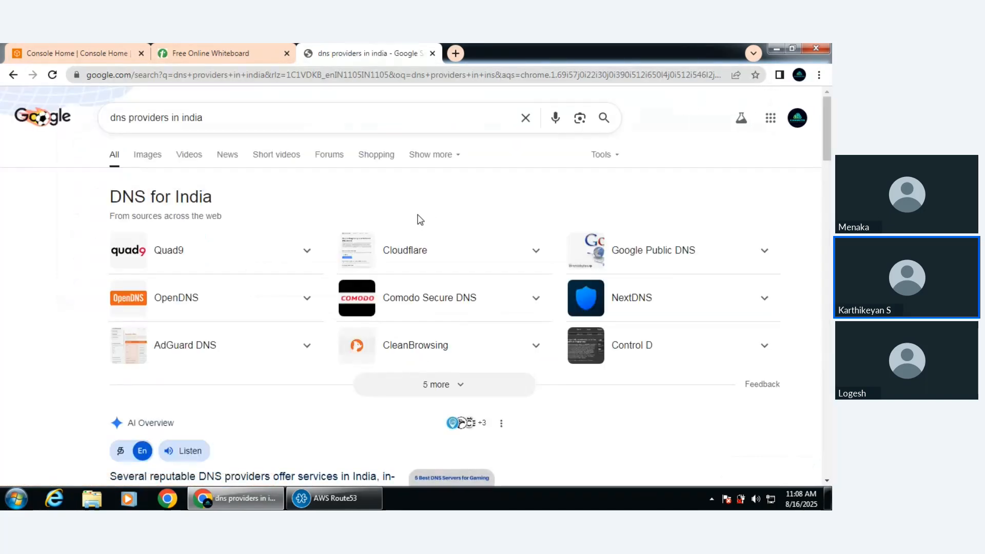
scroll(417, 219, down, 1)
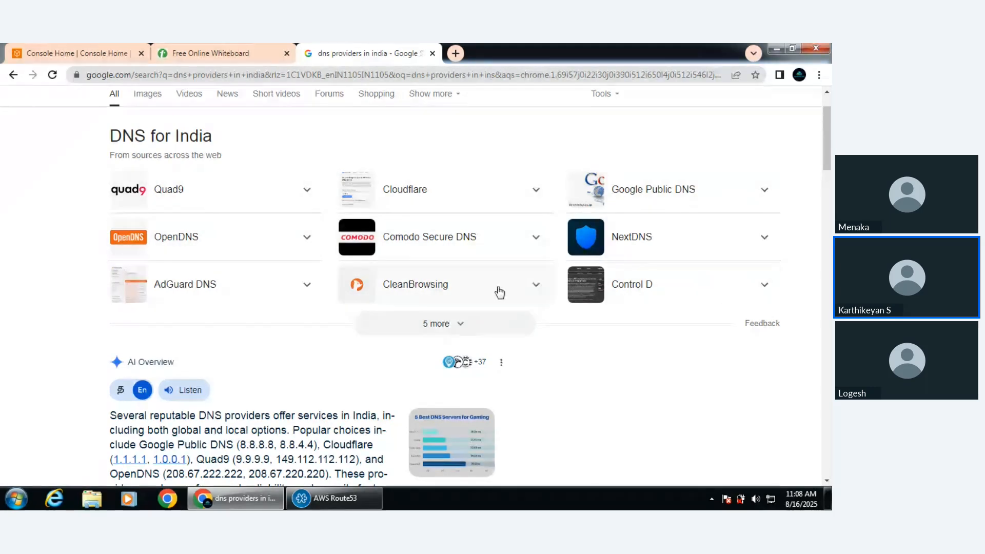
Highlight "Godaddy" in the whiteboard's provider list and open the EC2 service in the AWS console
click(229, 52)
double_click(68, 245)
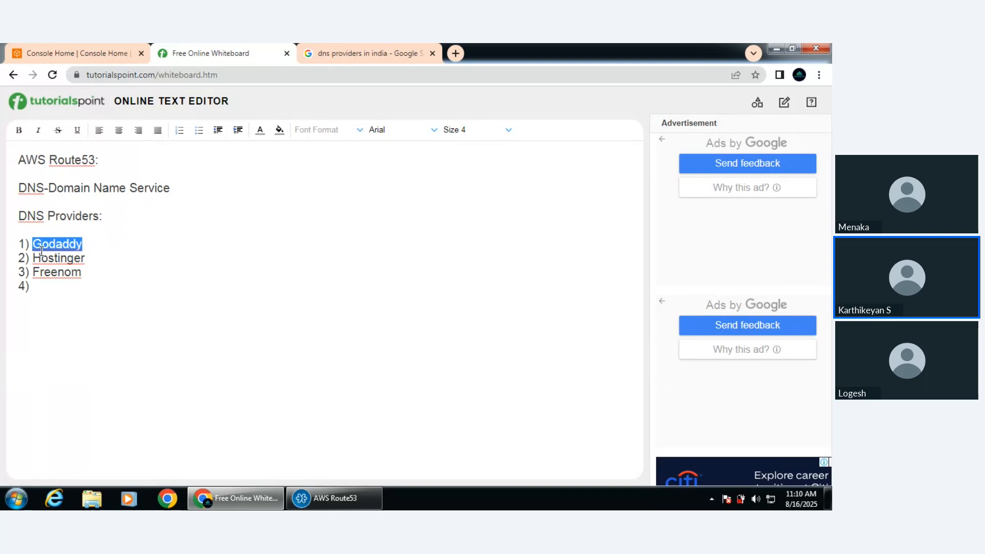
click(76, 56)
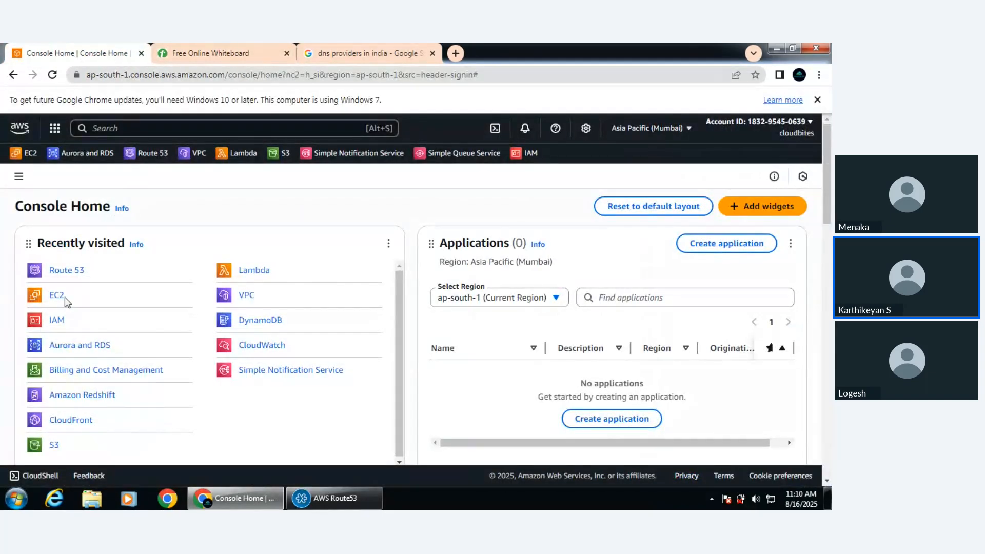
click(57, 301)
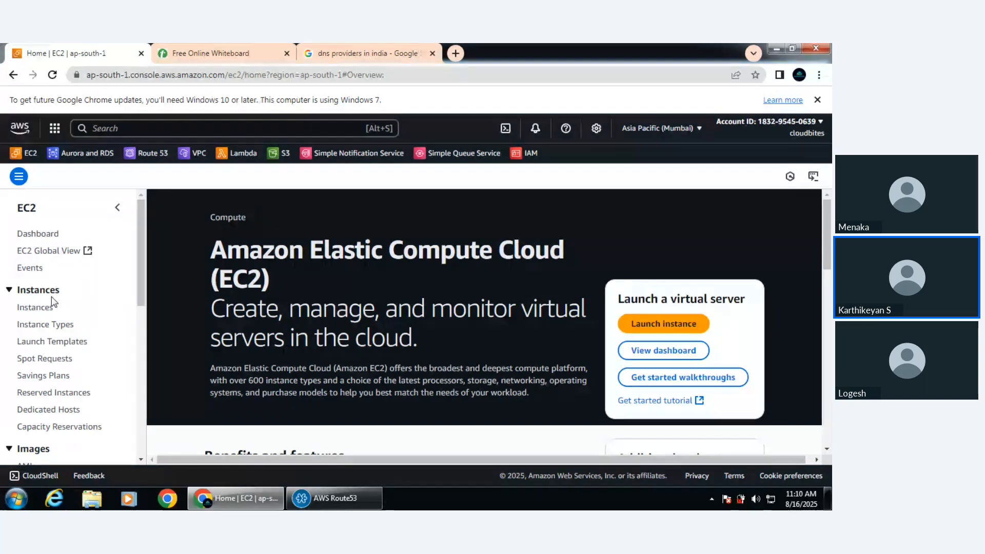
Close the DNS providers search results and highlight "Route53" in the whiteboard heading
click(380, 56)
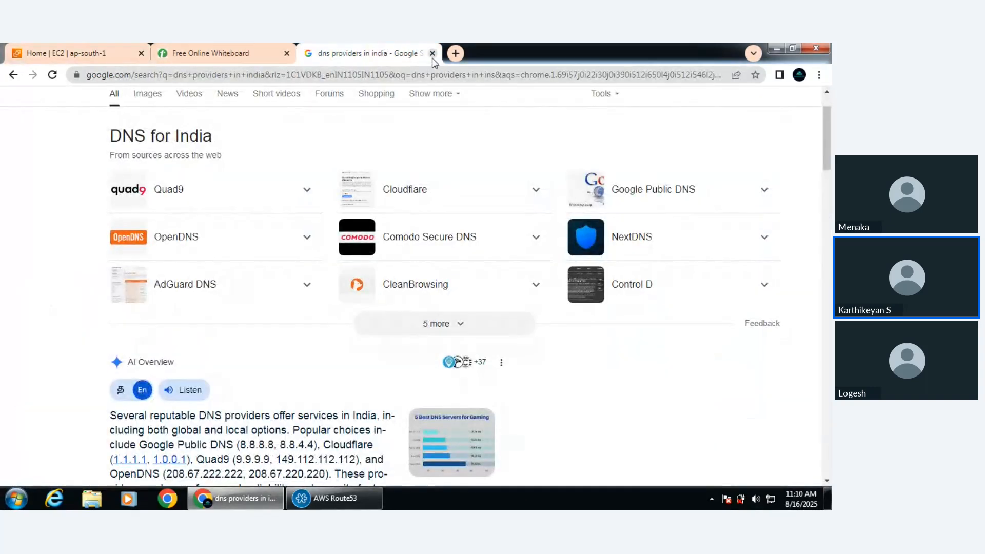
click(432, 54)
click(349, 503)
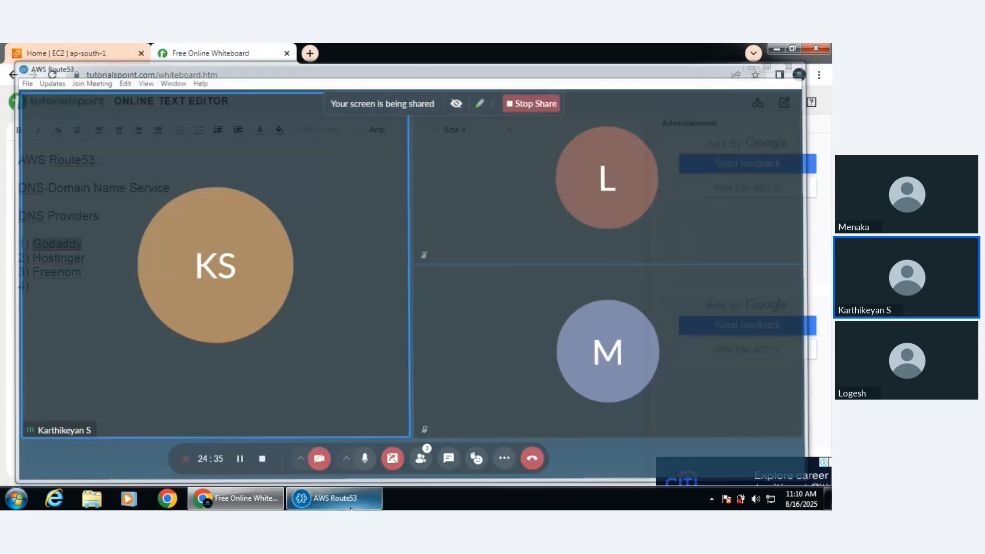
click(350, 505)
click(49, 160)
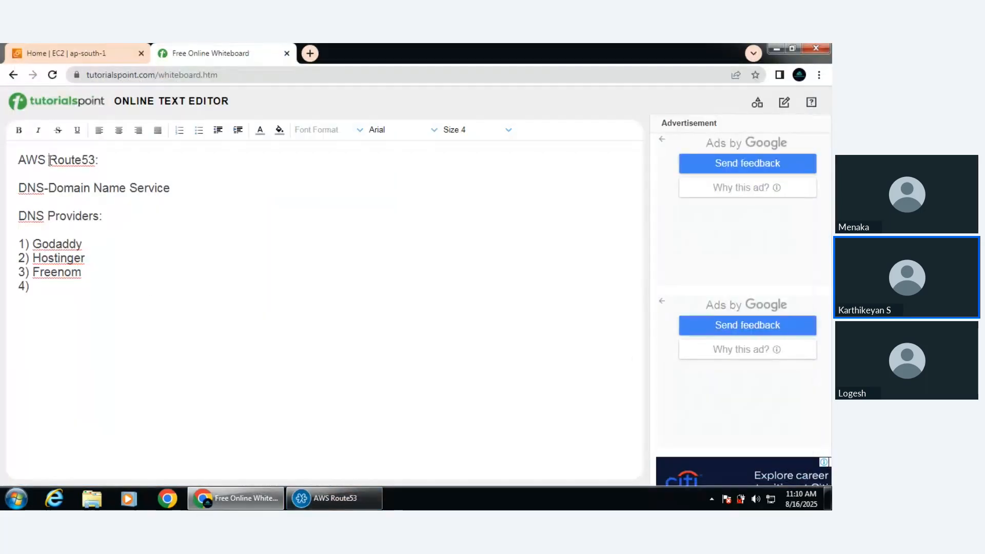
drag(50, 160, 96, 160)
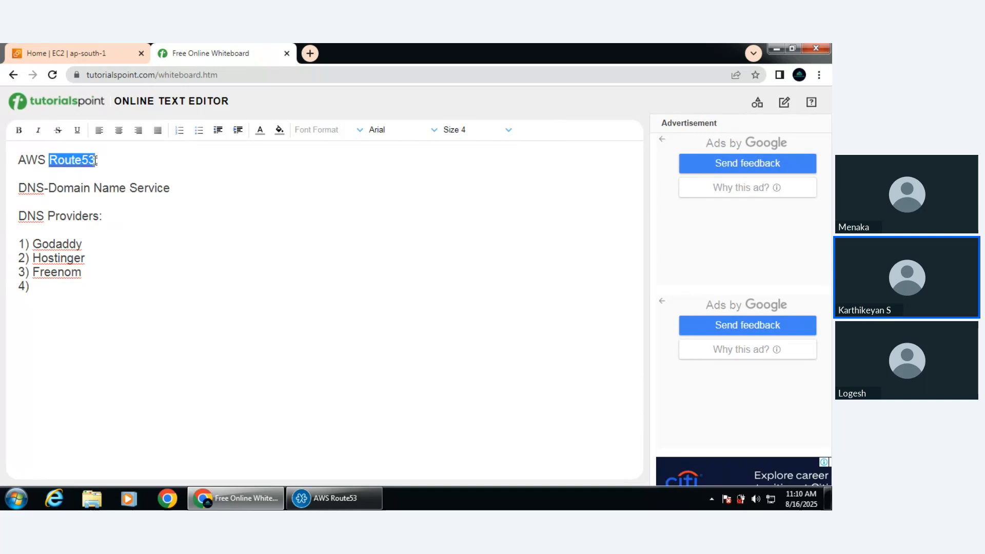
Replace the empty fourth list entry with a separate line reading "53 is the port number for DNS"
click(48, 288)
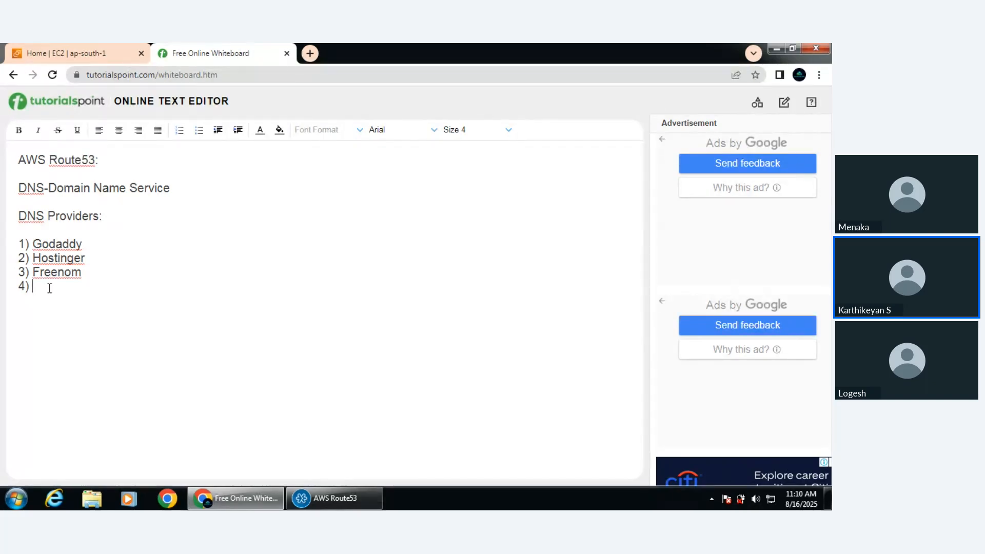
key(BackSpace)
key(Return)
text(53 is the port number fo)
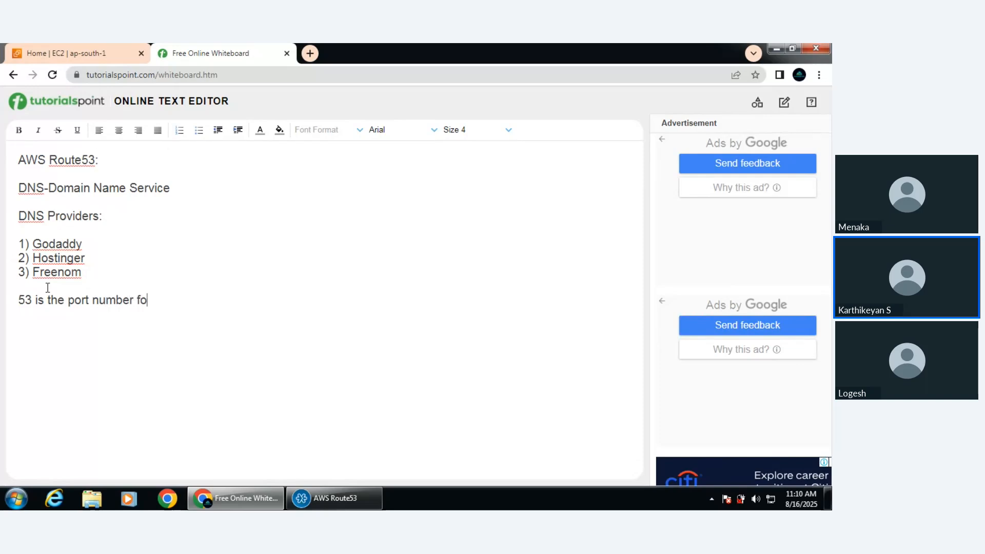
text(r DNS)
Search the web for "dns port number 53", highlight "Port 53" in the overview, and close the results
click(309, 54)
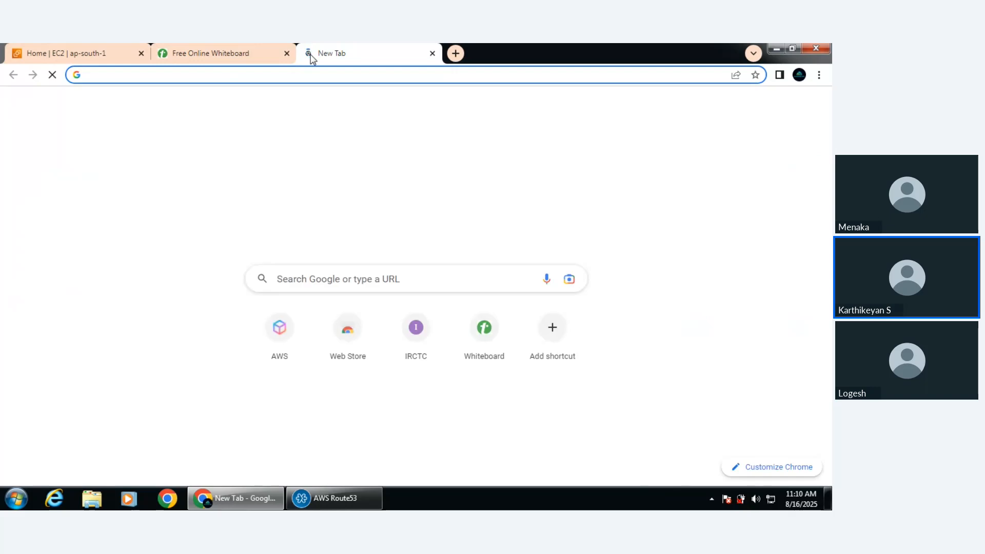
text(DNS port number)
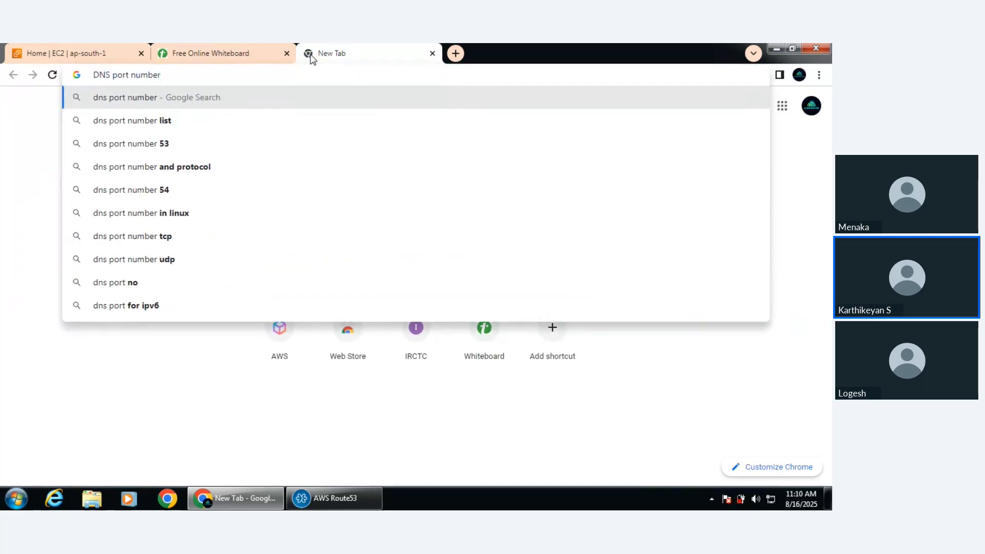
click(182, 143)
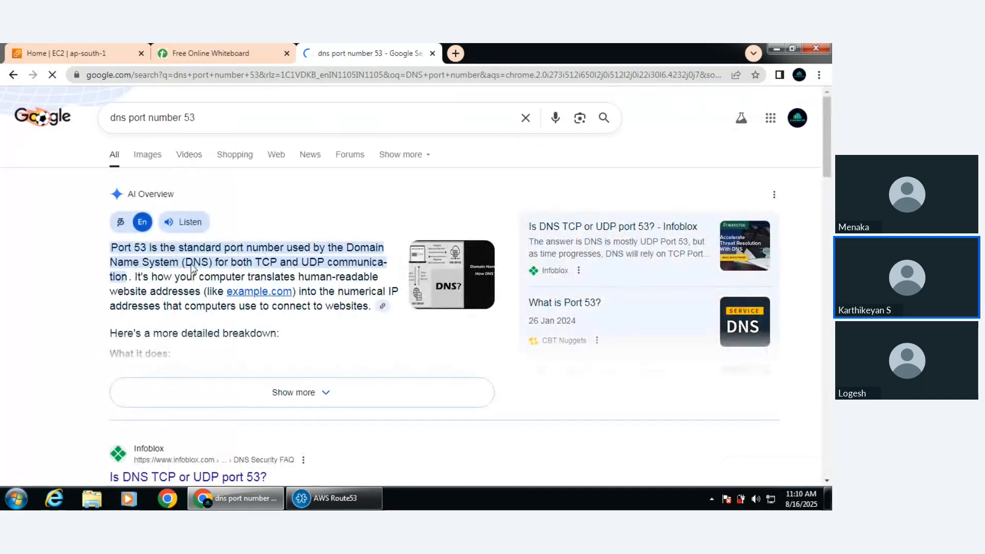
drag(110, 247, 148, 248)
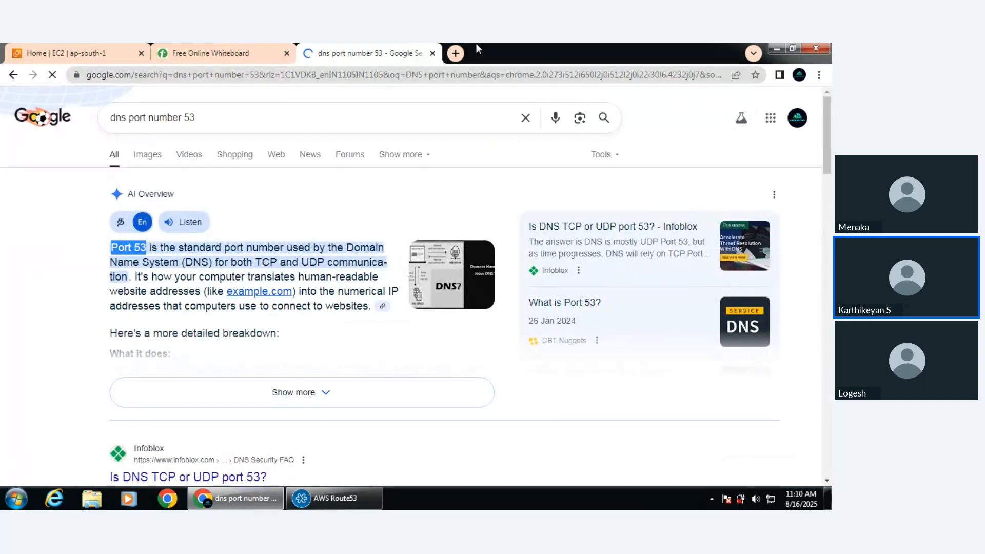
click(433, 53)
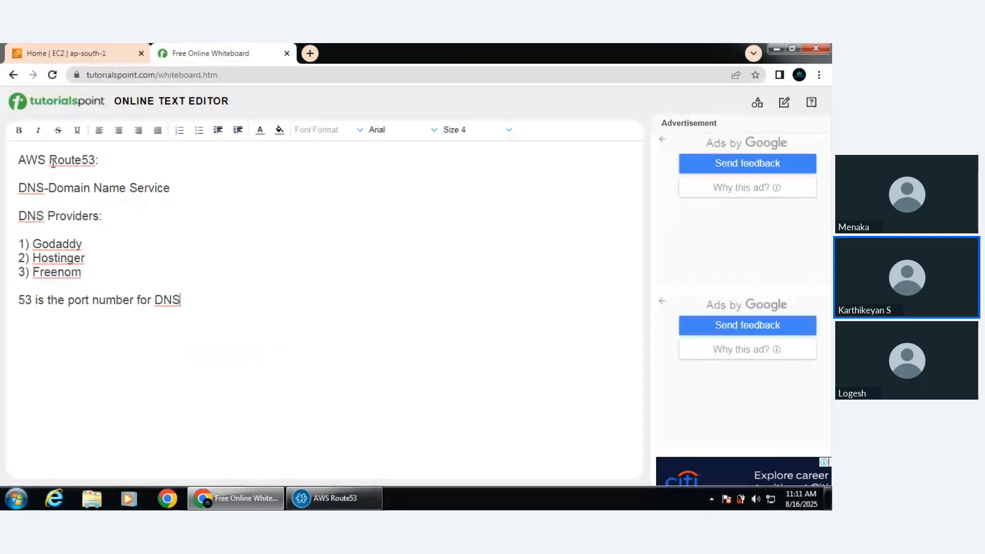
Highlight "Route53" in the heading and add the line "It is one of the global service in AWS" below the port note
drag(49, 160, 96, 161)
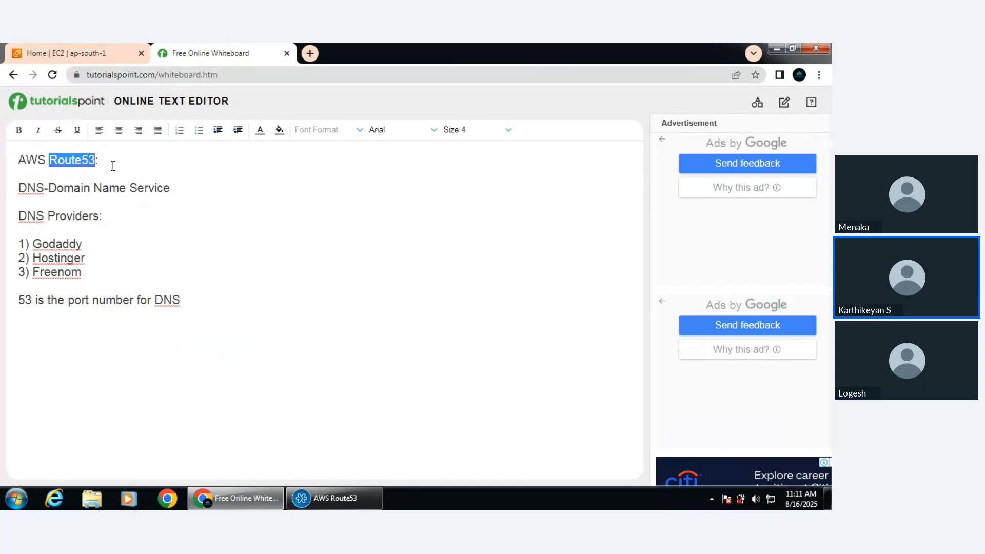
click(225, 302)
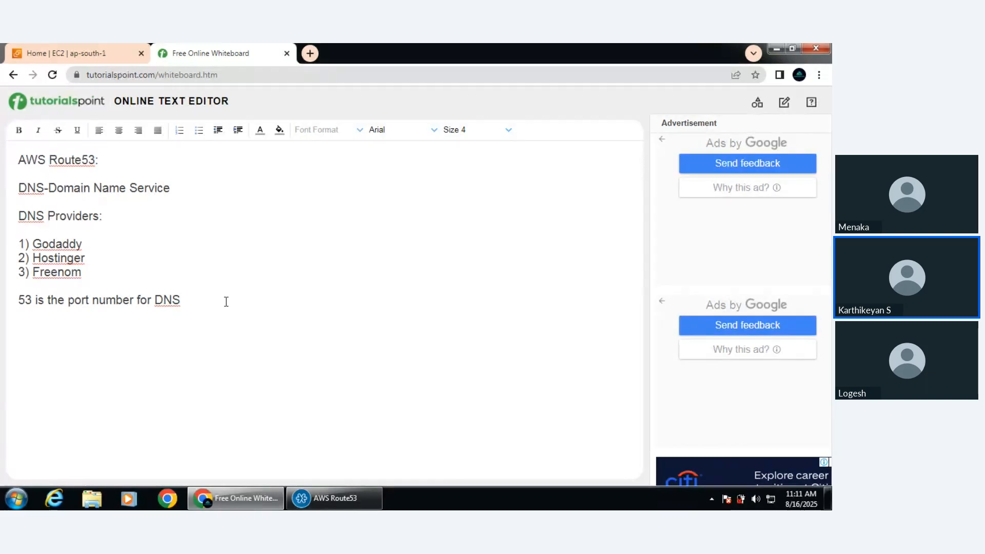
key(Return)
text(It is one of the glo)
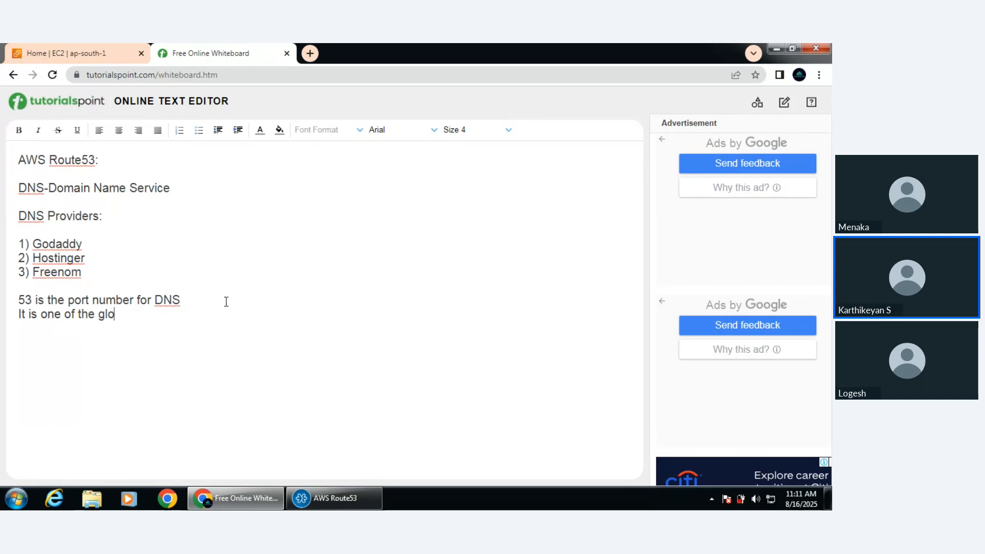
text(v)
key(BackSpace)
text(bal service in )
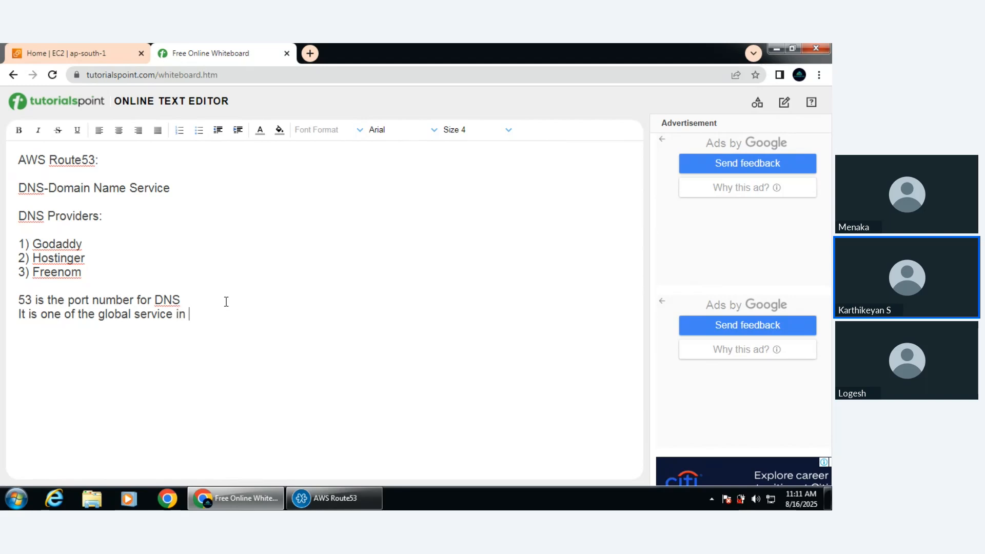
text(AWS)
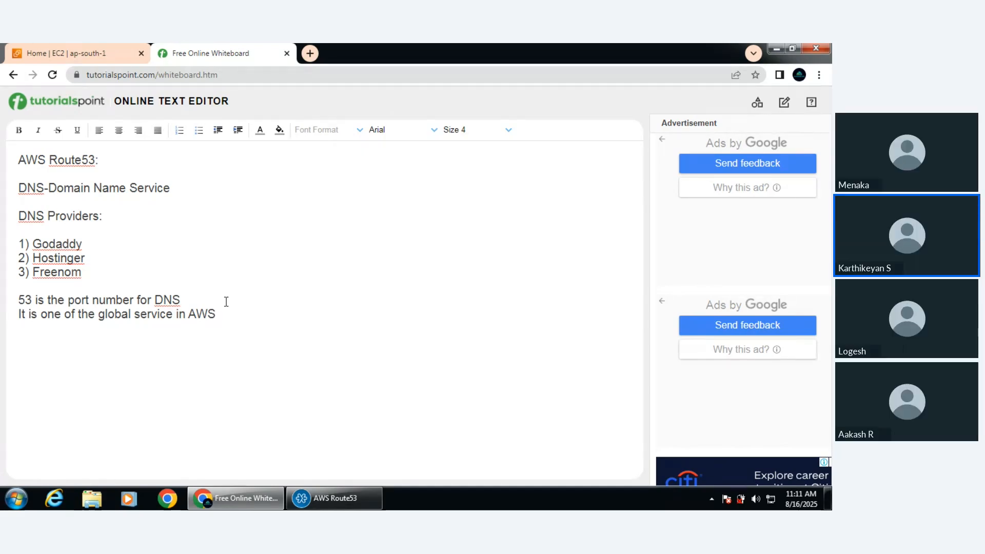
Switch to the AWS Route53 meeting window to view the participants
click(356, 503)
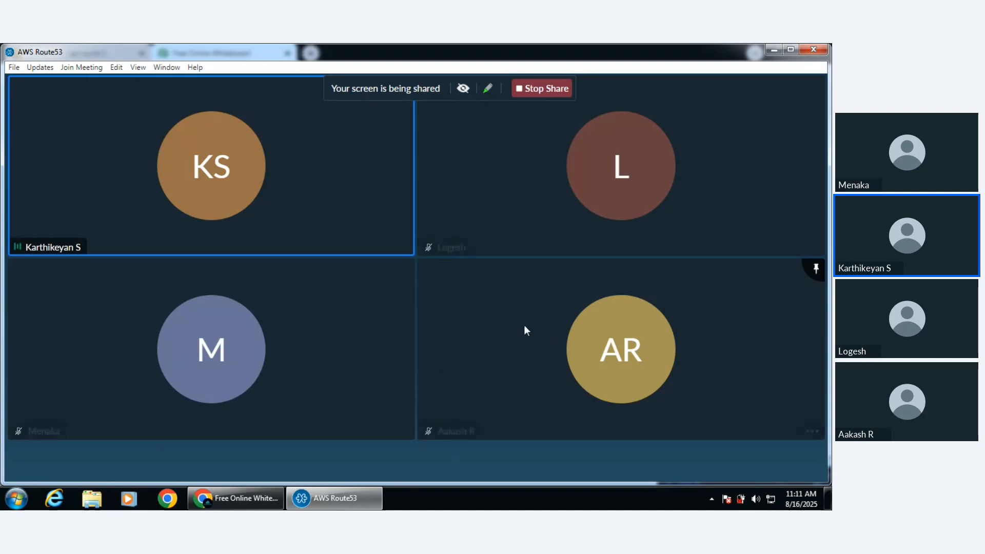
Switch from the meeting window to the EC2 console in the browser and start launching a new instance
click(268, 508)
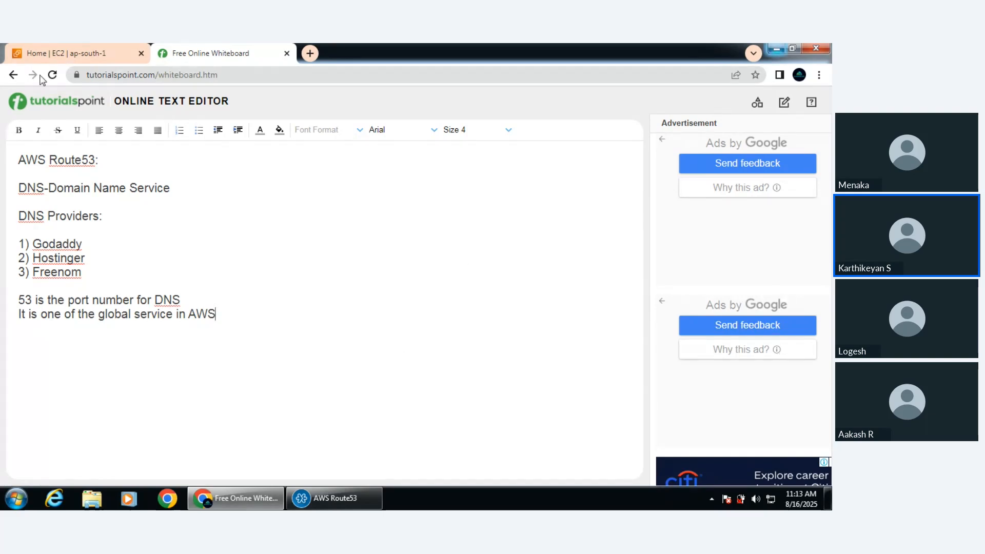
click(60, 52)
click(670, 326)
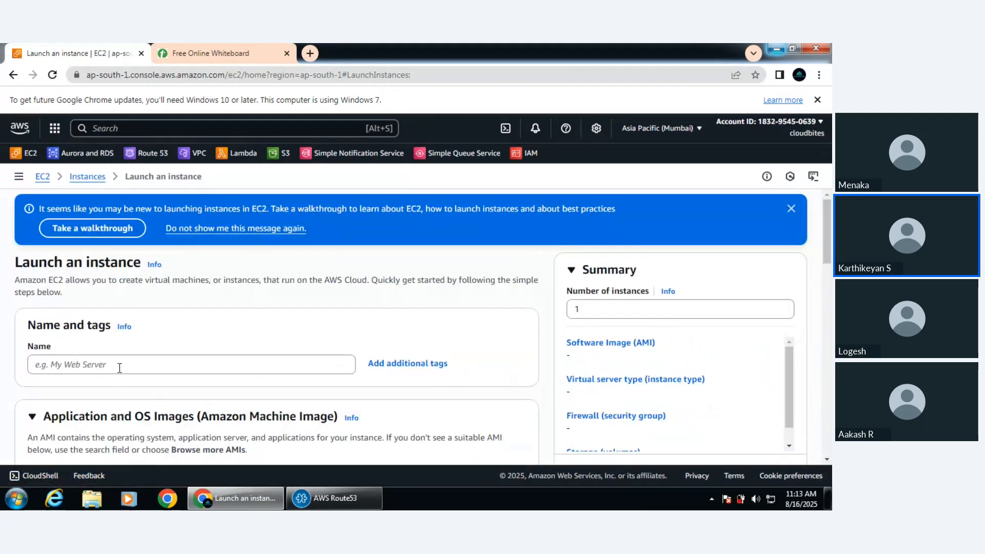
Name the new EC2 instance "webapp"
click(120, 368)
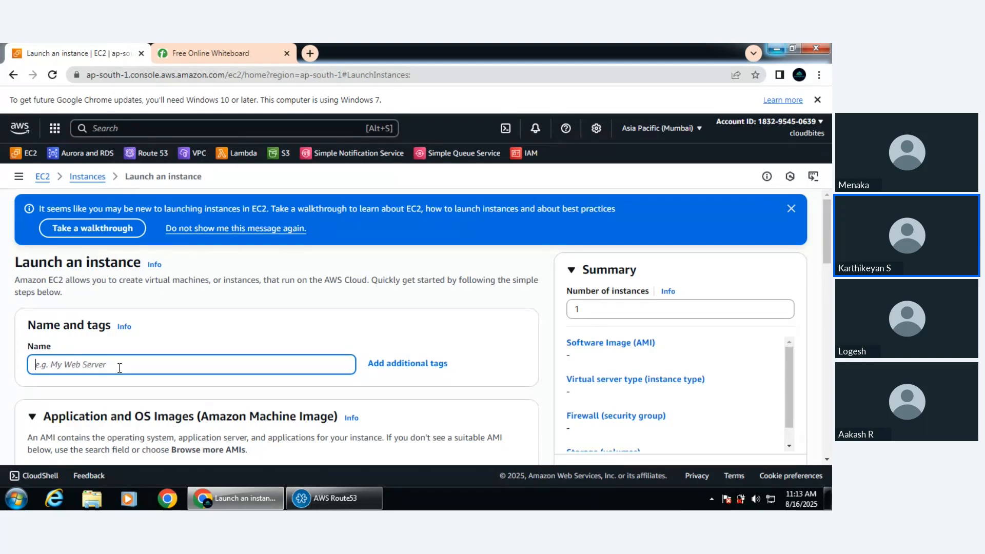
text(R)
key(BackSpace)
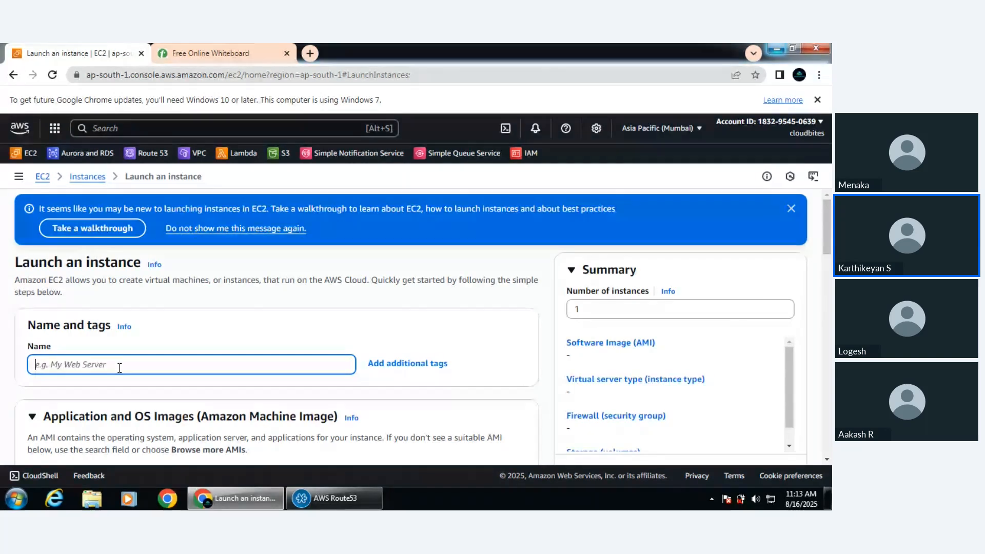
text(eb)
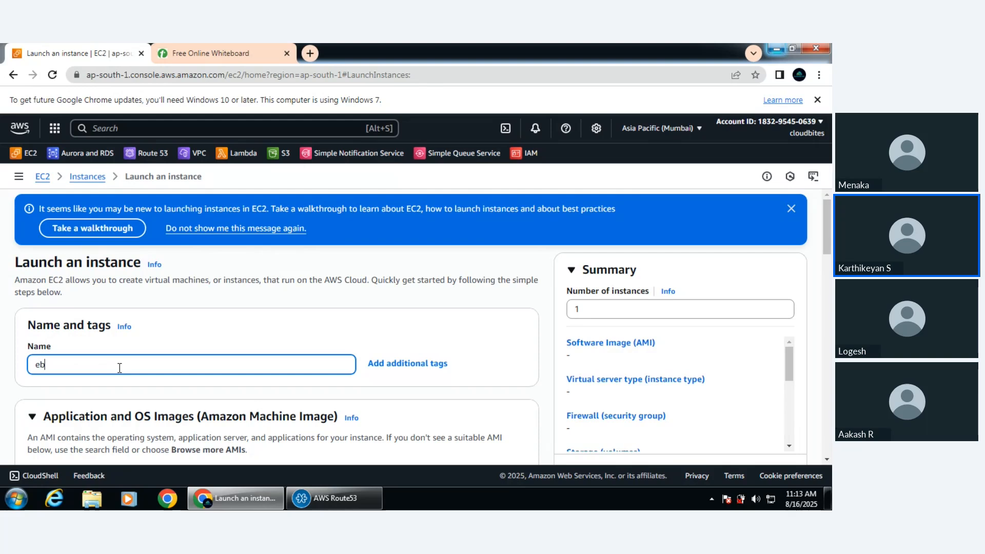
key(BackSpace)
key(BackSpace)
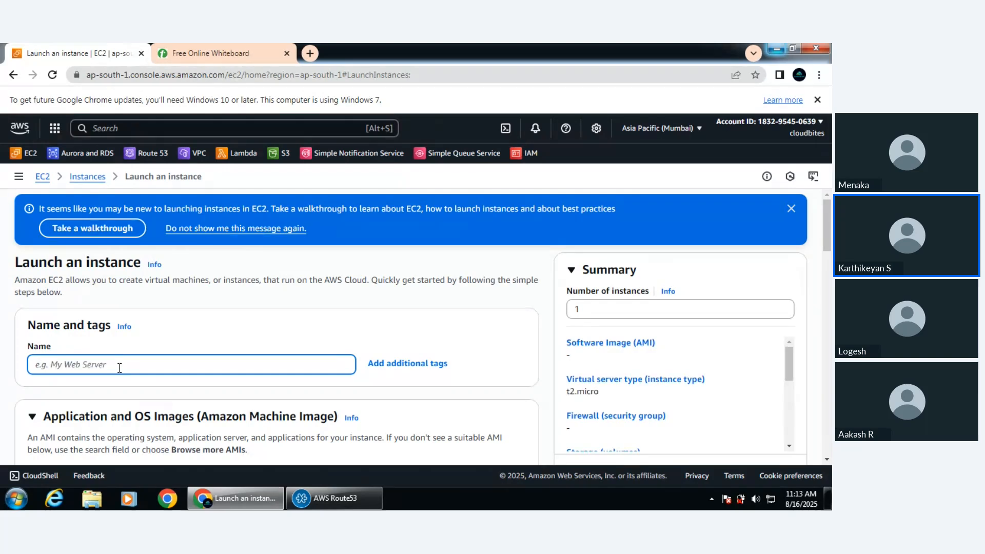
text(webapp)
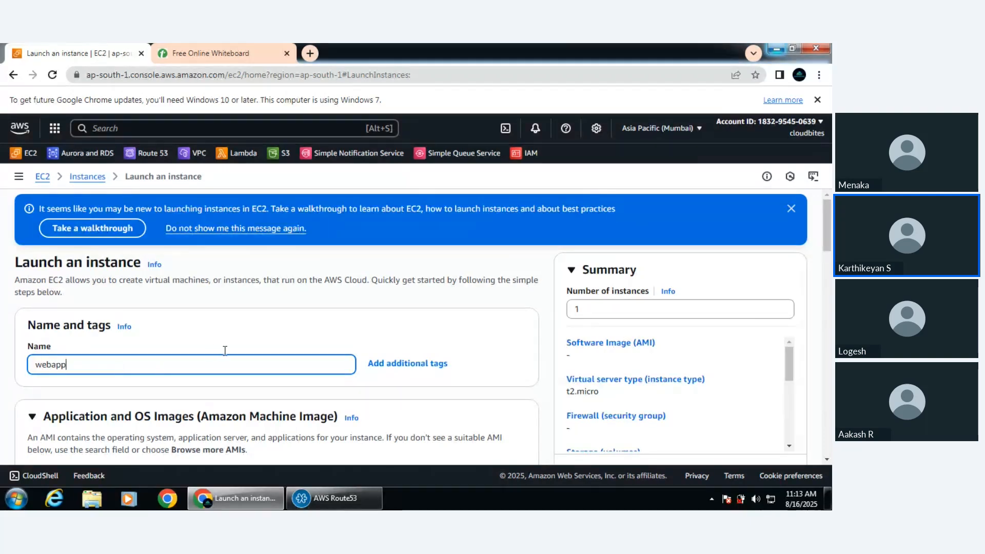
click(267, 342)
Choose the existing July2025 key pair for logging in to the instance
scroll(268, 342, down, 5)
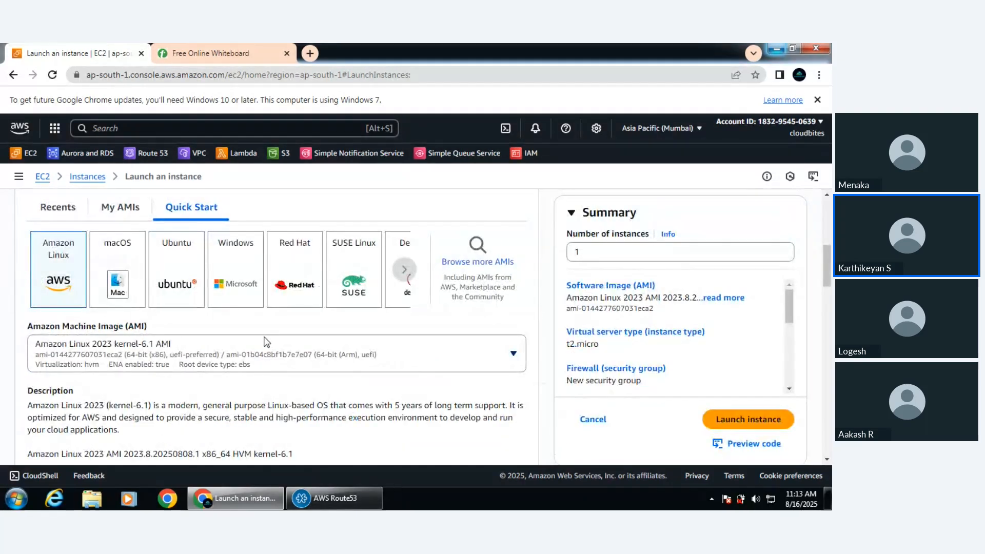
scroll(267, 342, down, 3)
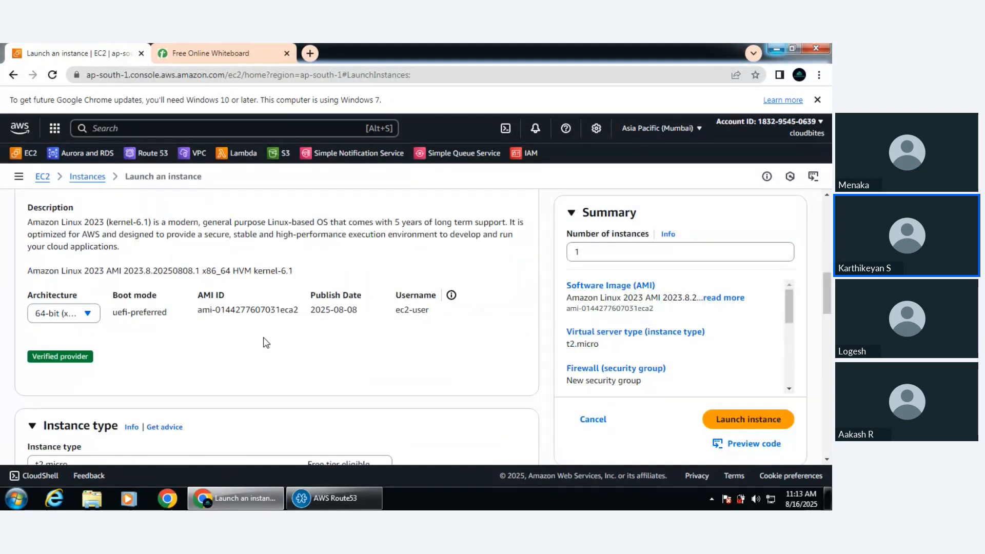
scroll(266, 343, down, 5)
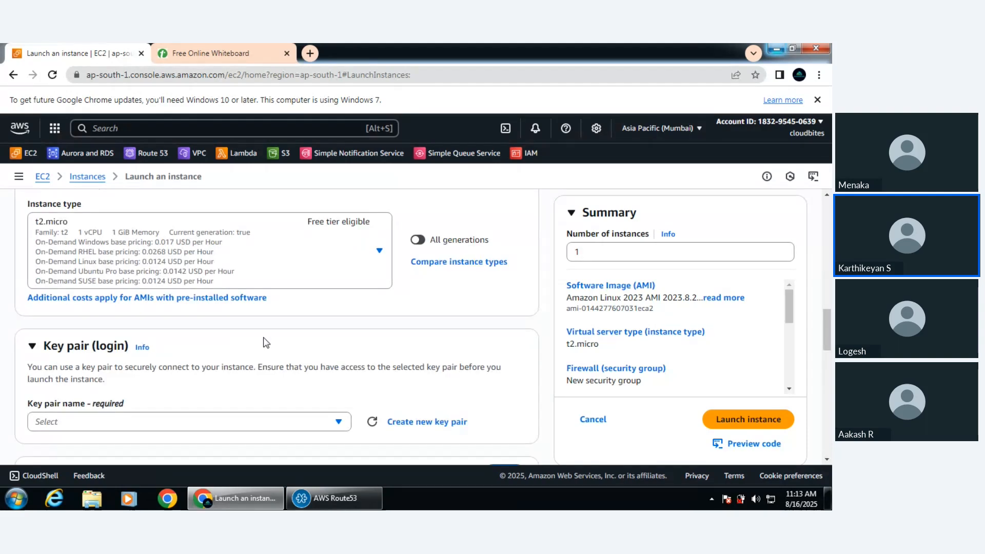
scroll(267, 343, down, 2)
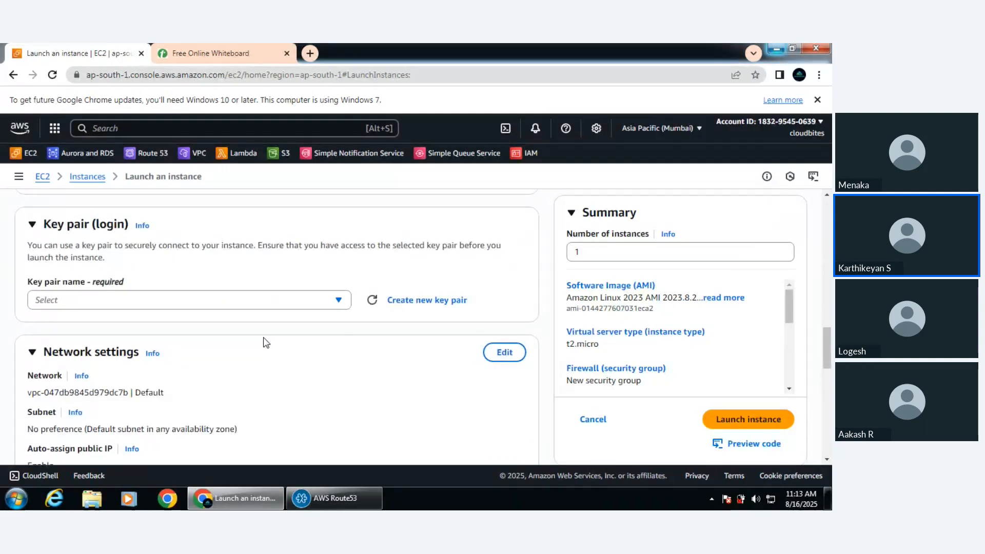
click(255, 312)
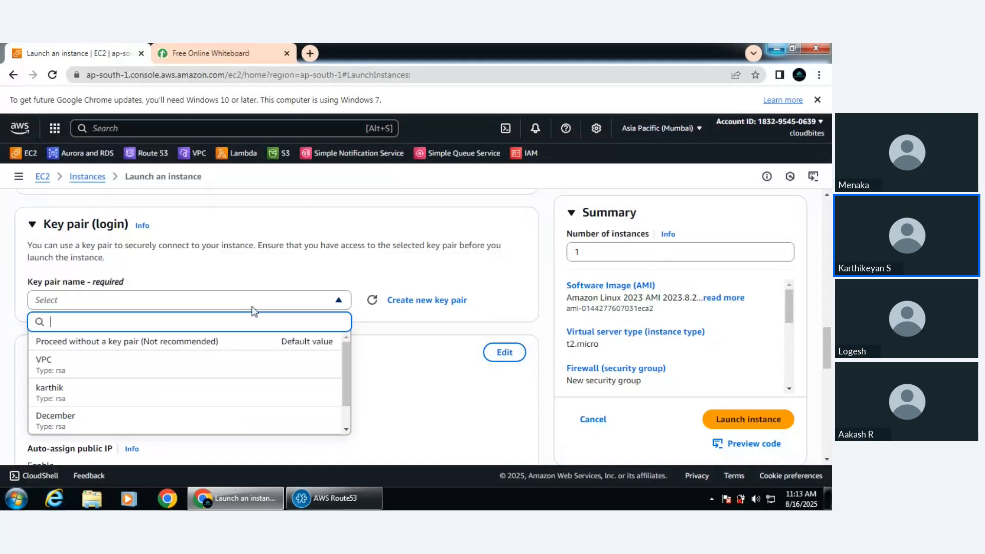
scroll(215, 378, down, 5)
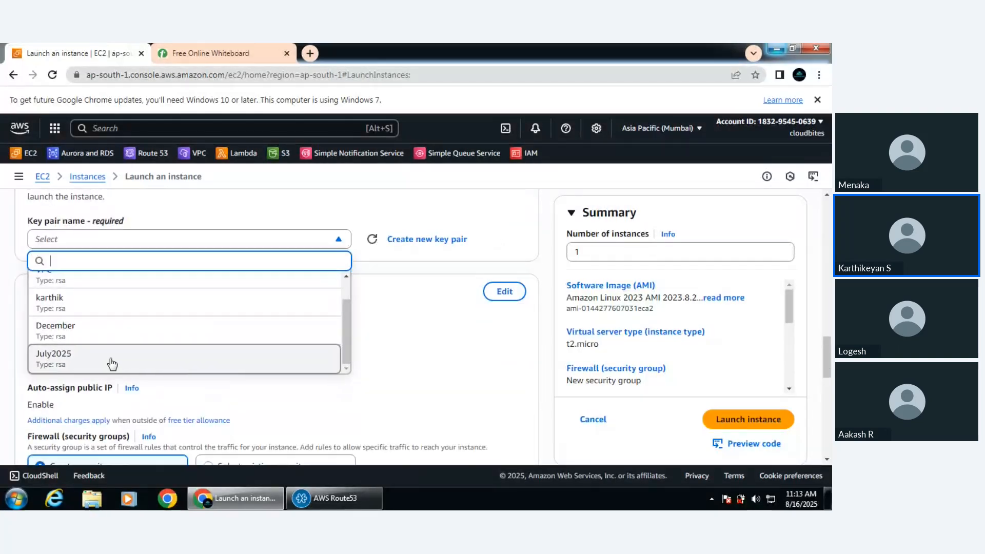
click(112, 364)
Assign the existing security group "All TCP-july" to the instance and check the meeting window briefly
scroll(281, 330, down, 1)
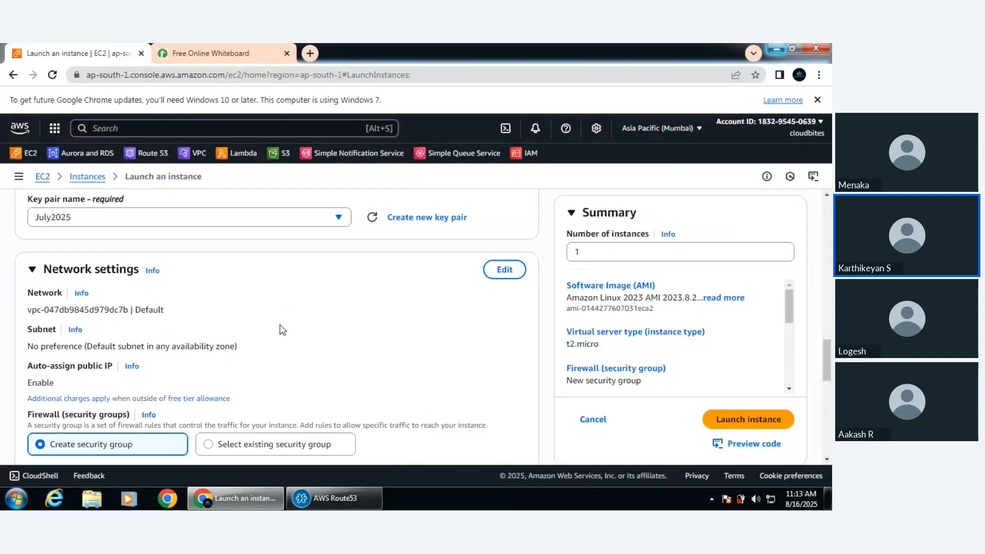
scroll(281, 330, down, 3)
click(270, 286)
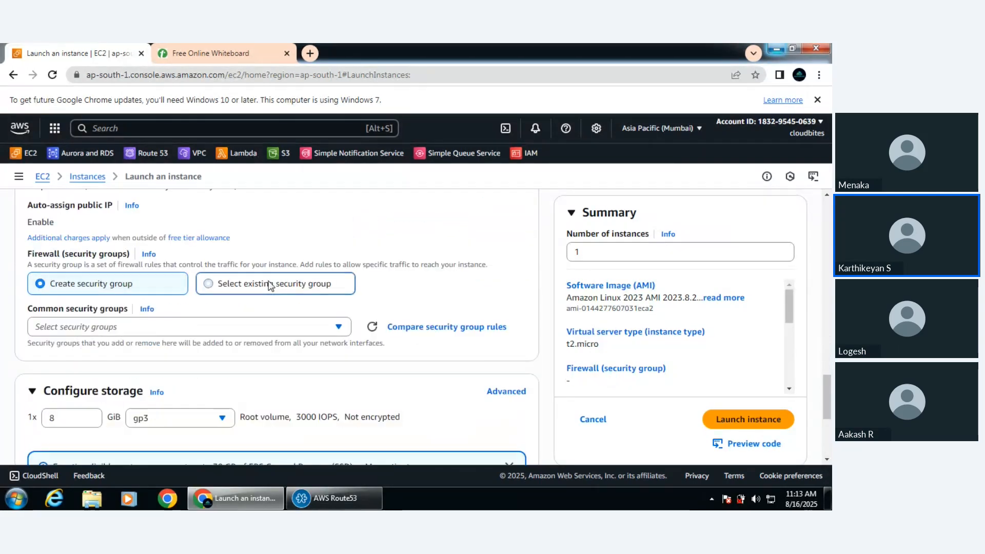
click(198, 329)
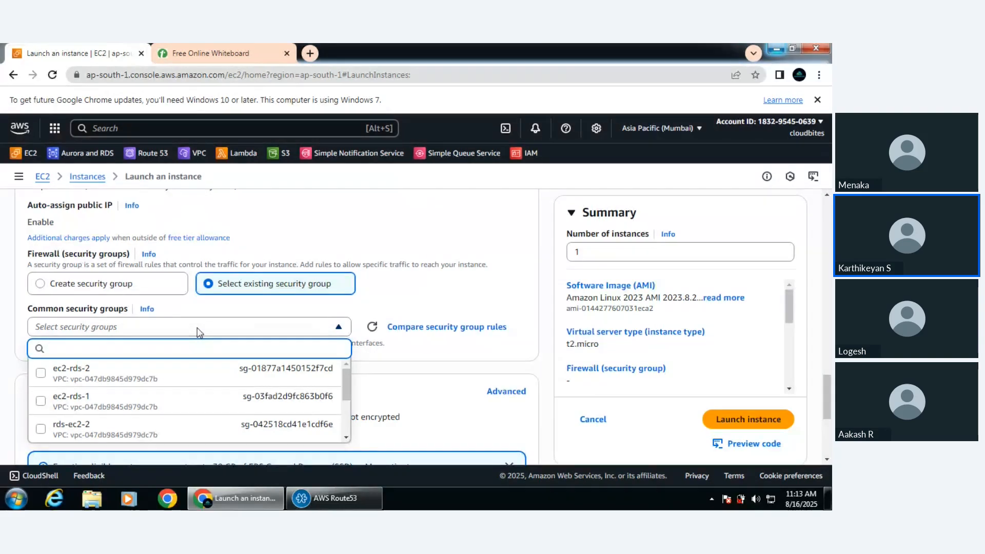
text(all)
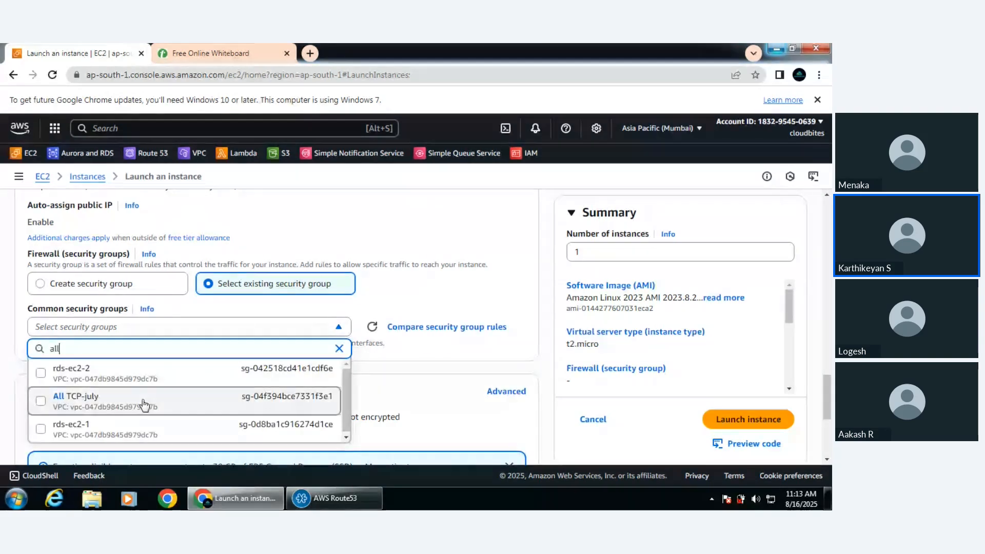
click(339, 497)
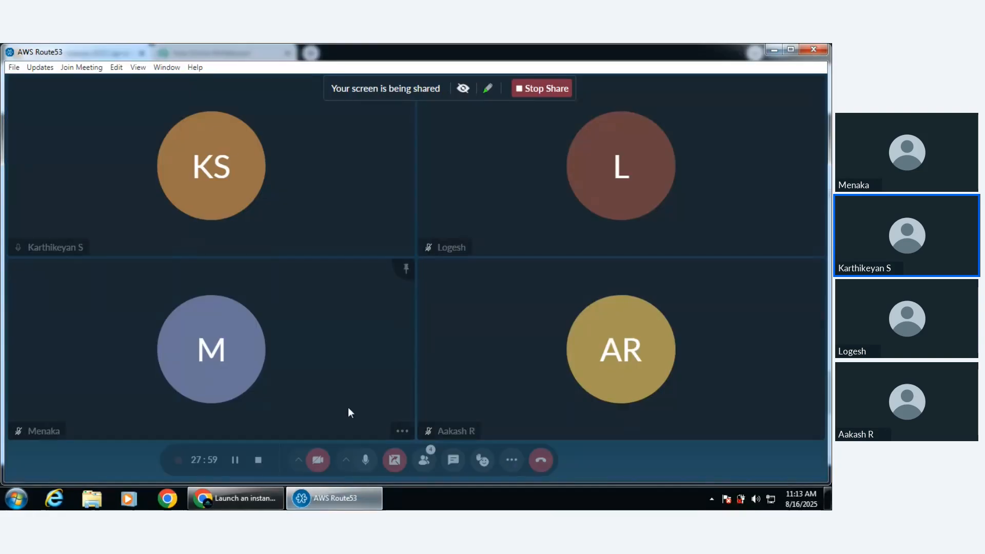
click(256, 504)
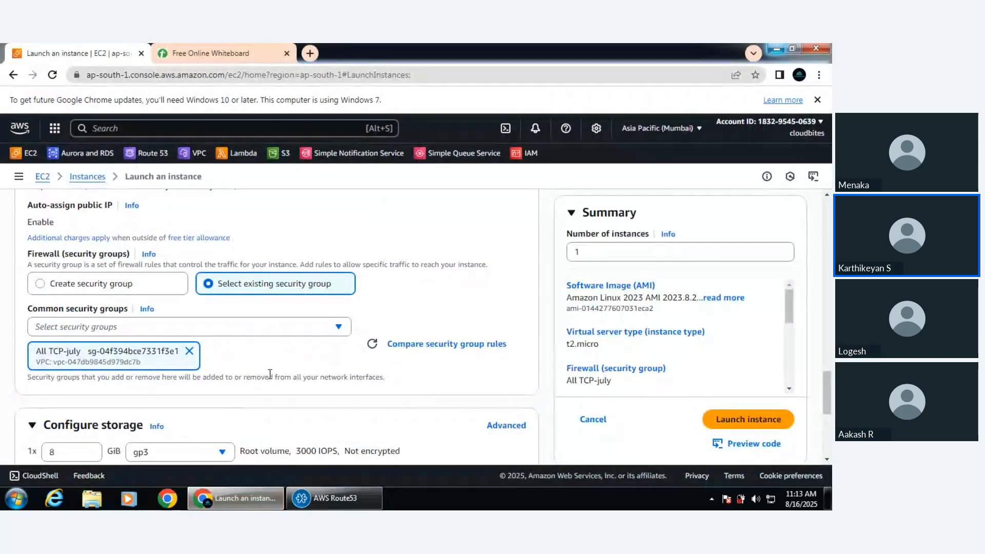
Review the storage, image and instance type settings and launch the webapp instance
scroll(272, 378, down, 3)
scroll(270, 378, down, 2)
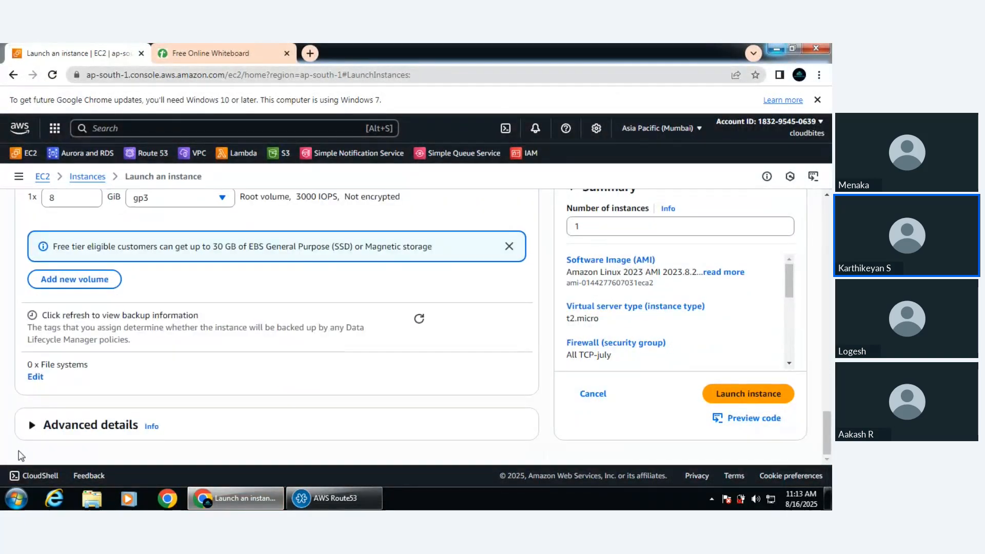
scroll(303, 382, up, 5)
scroll(305, 379, up, 10)
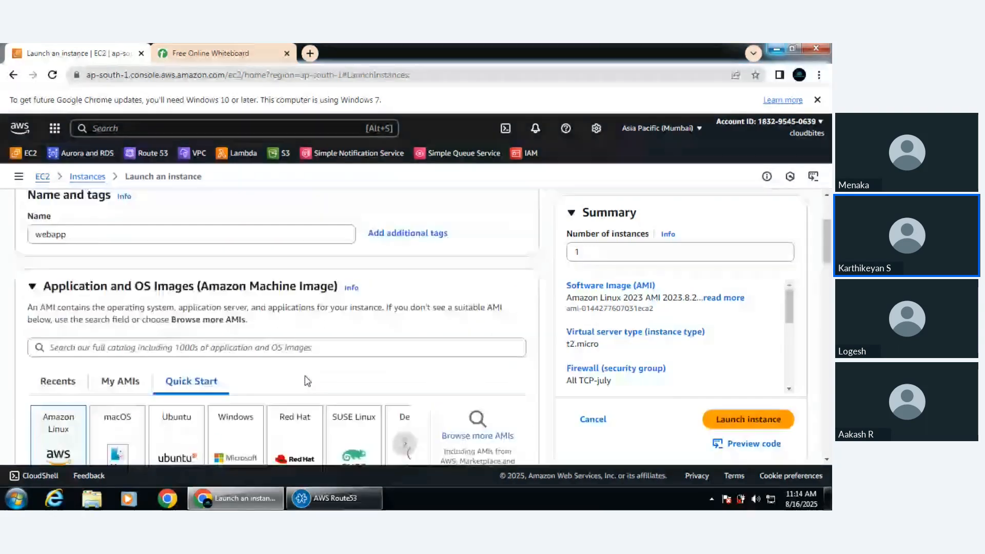
scroll(494, 390, down, 5)
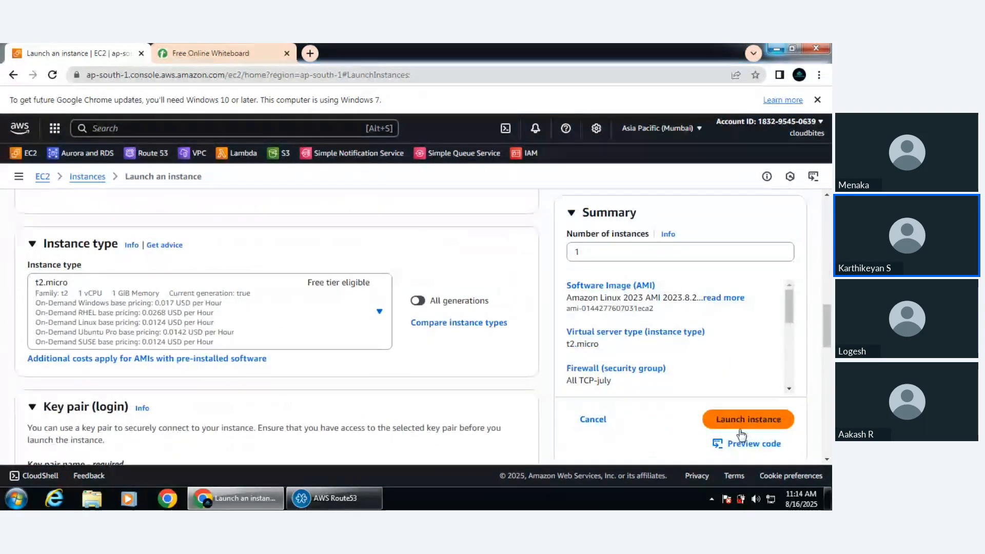
Open bootstrapmade.com in a new browser tab
click(310, 52)
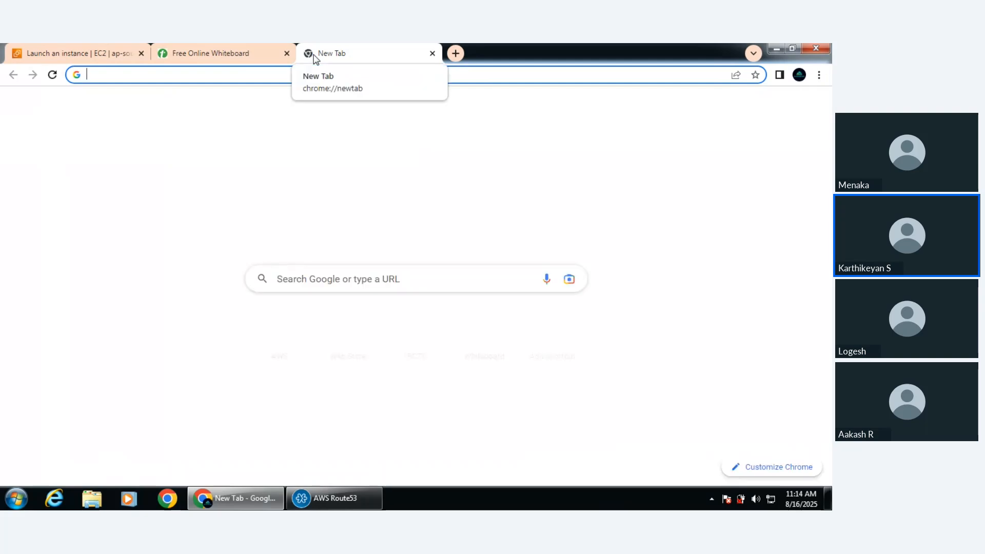
text(boot)
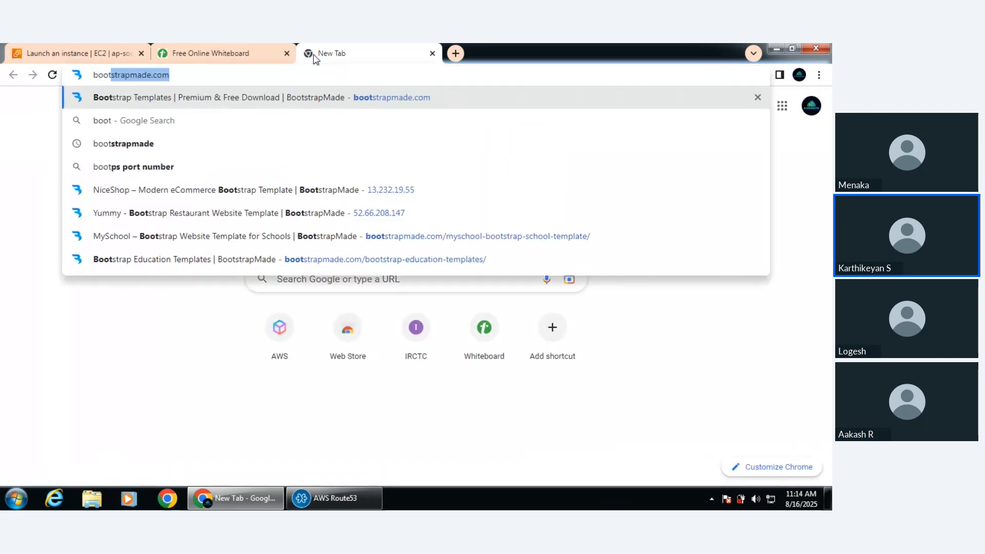
key(Return)
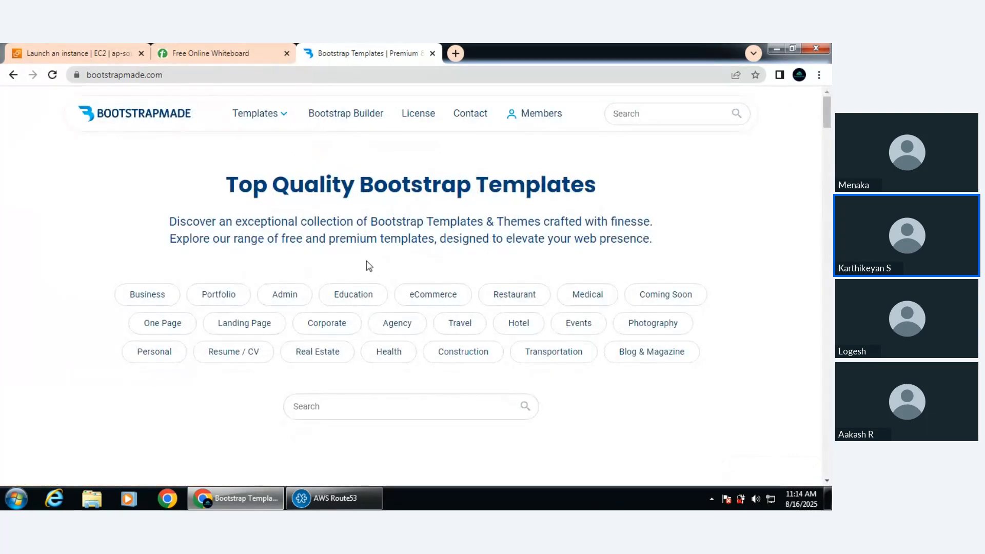
Browse the Education template category and return to the BootstrapMade home page
click(367, 295)
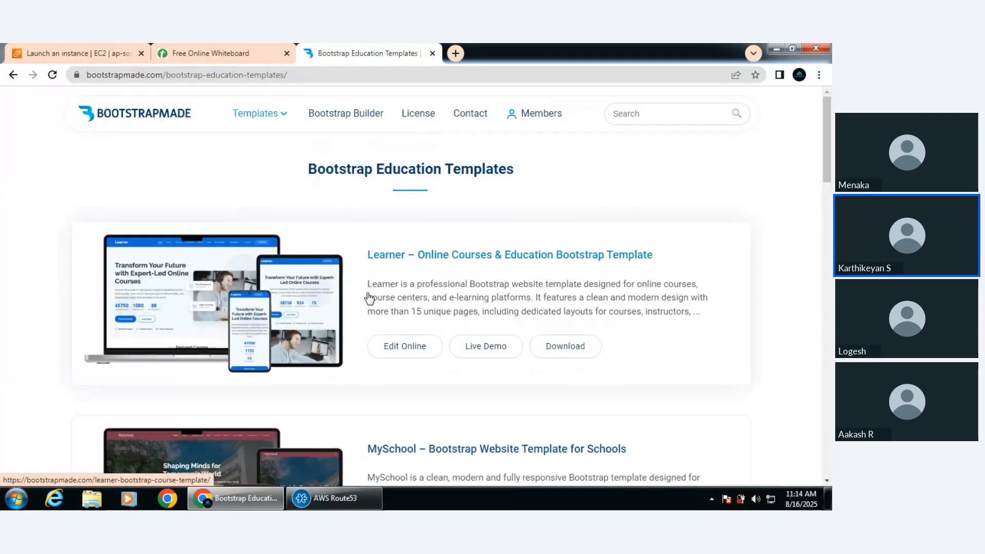
scroll(370, 298, down, 10)
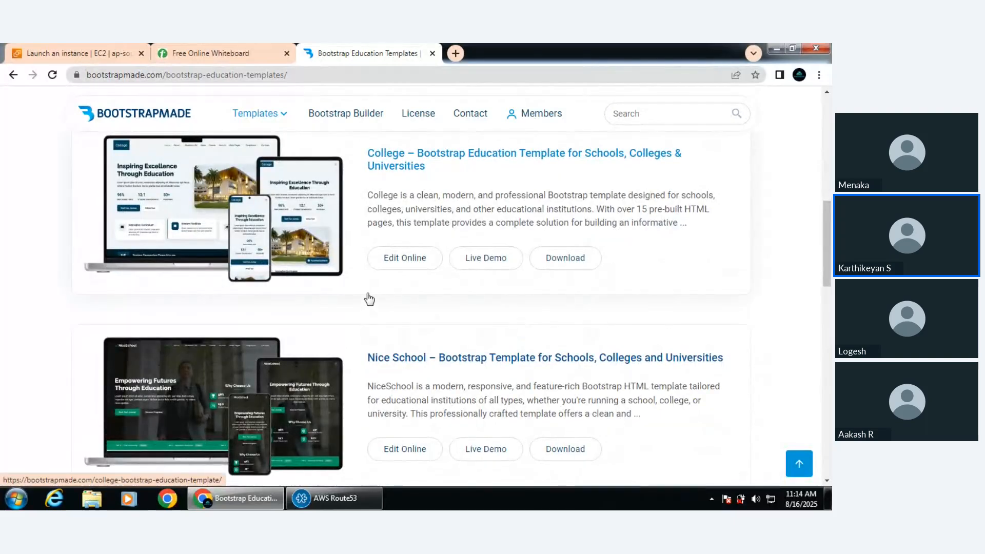
scroll(368, 297, down, 1)
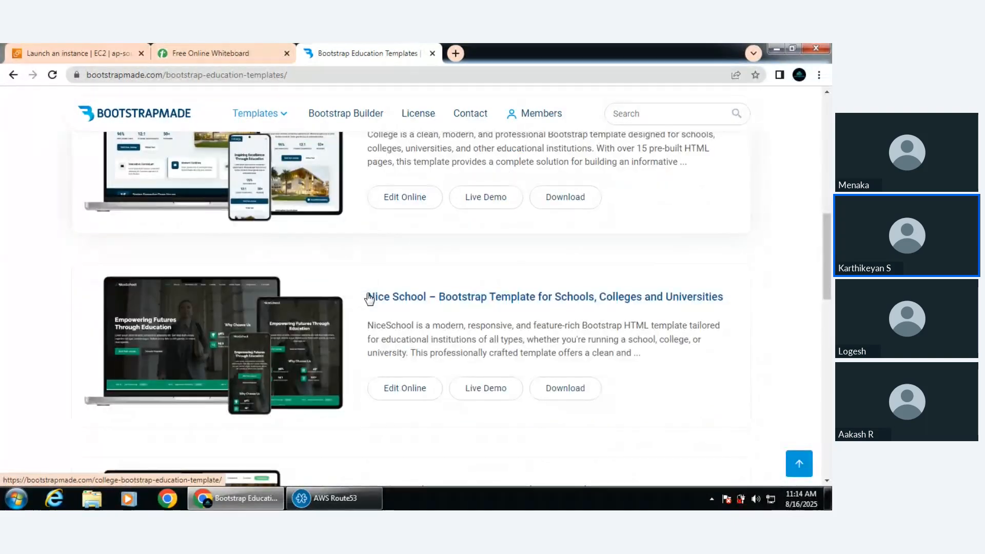
scroll(369, 296, up, 2)
click(13, 75)
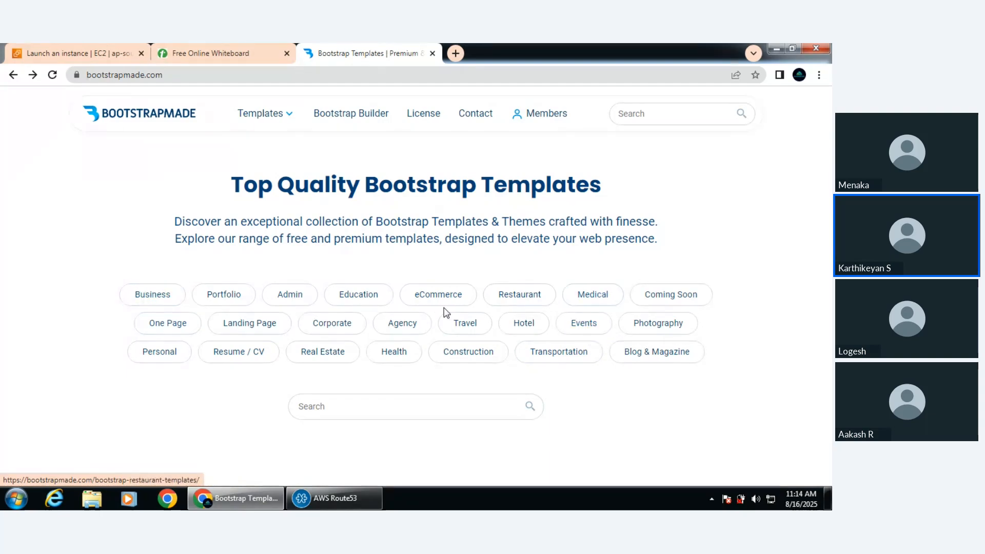
Open the page of the "Yummy - Bootstrap Restaurant Website Template" from the Restaurant category
click(507, 301)
scroll(509, 301, down, 9)
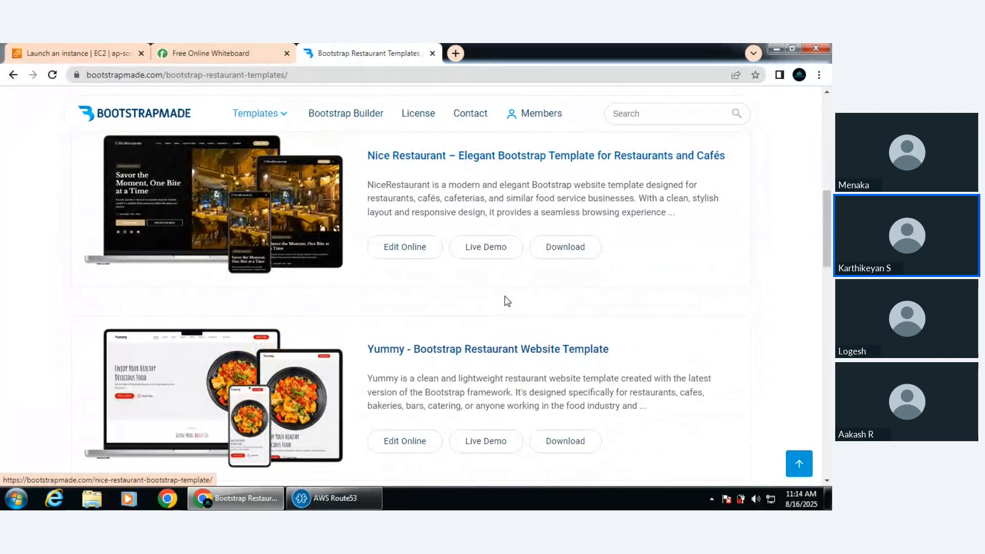
click(472, 356)
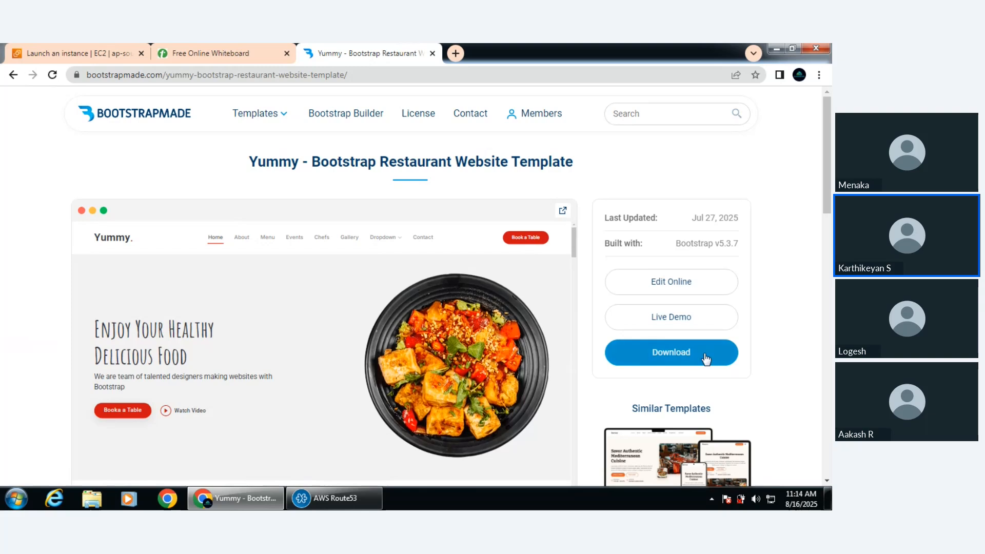
Return to the EC2 instances list, select the webapp instance, and copy its public IPv4 address
click(83, 53)
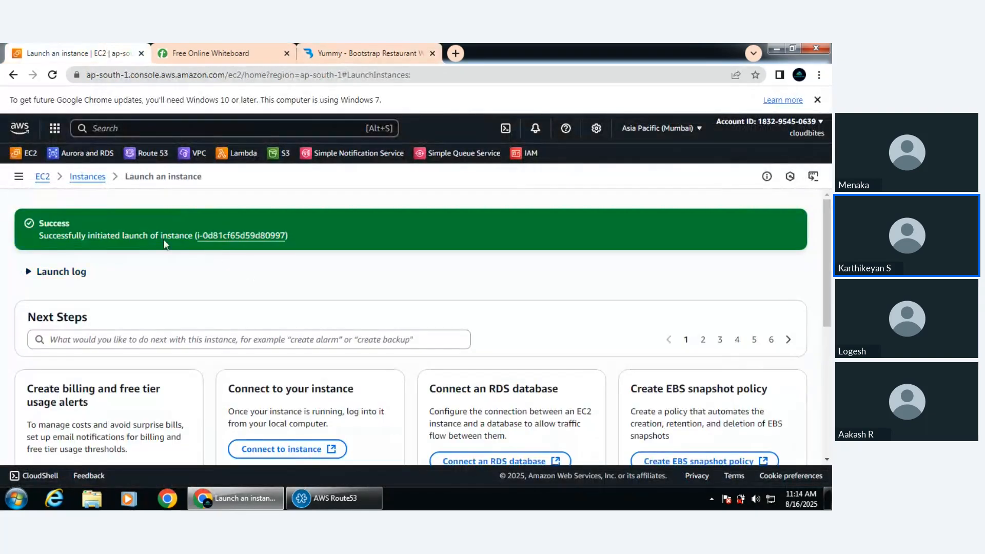
click(82, 180)
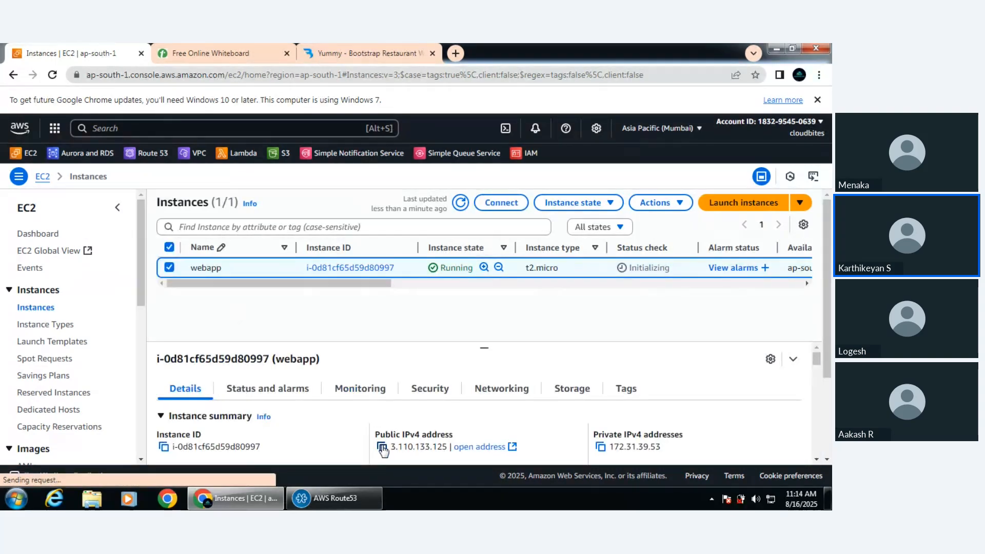
click(382, 448)
Find PuTTY among the installed Windows programs and launch it
click(17, 499)
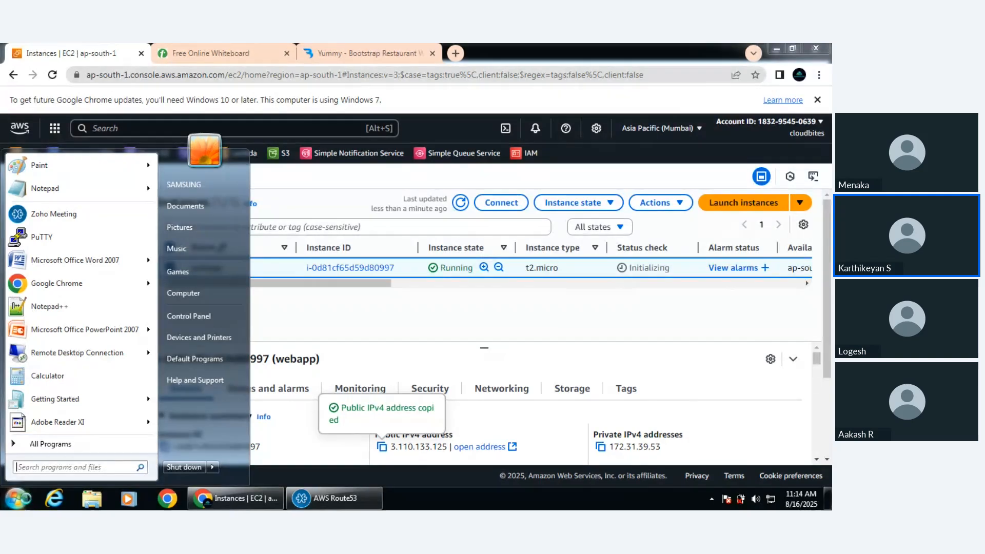
text(putty)
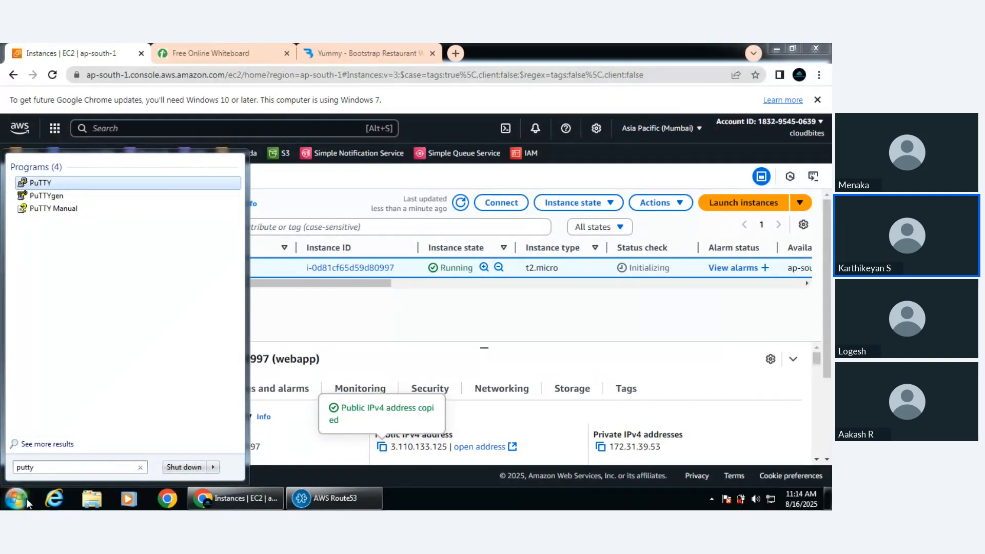
click(40, 183)
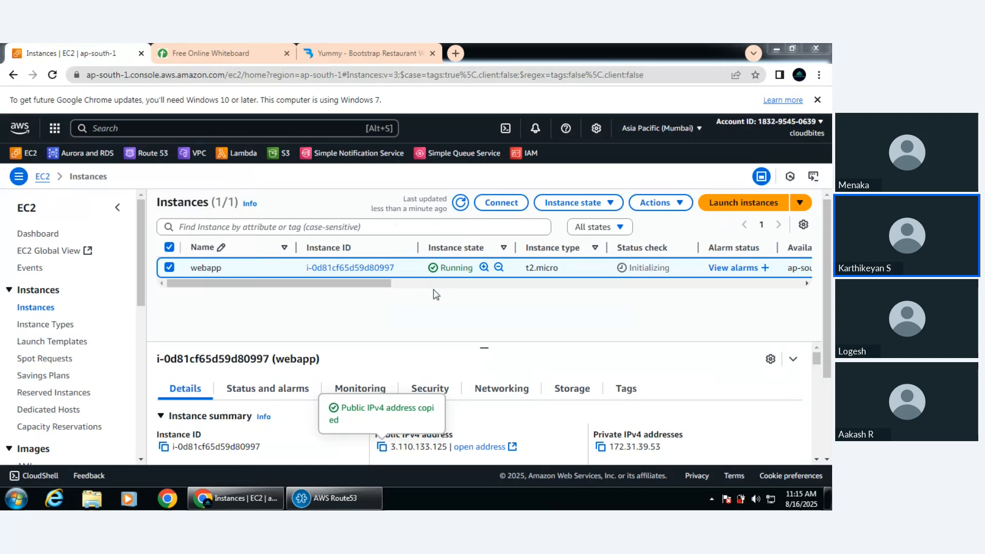
Open an SSH session to 3.110.133.125 using the july2025 private key, trusting the host for this connection only
key(ctrl+v)
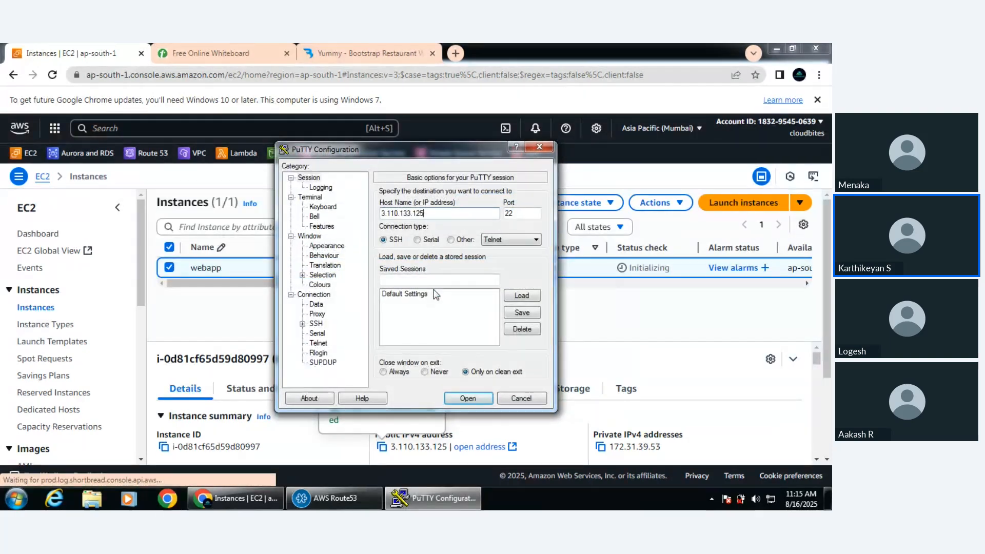
click(302, 324)
double_click(328, 334)
click(341, 343)
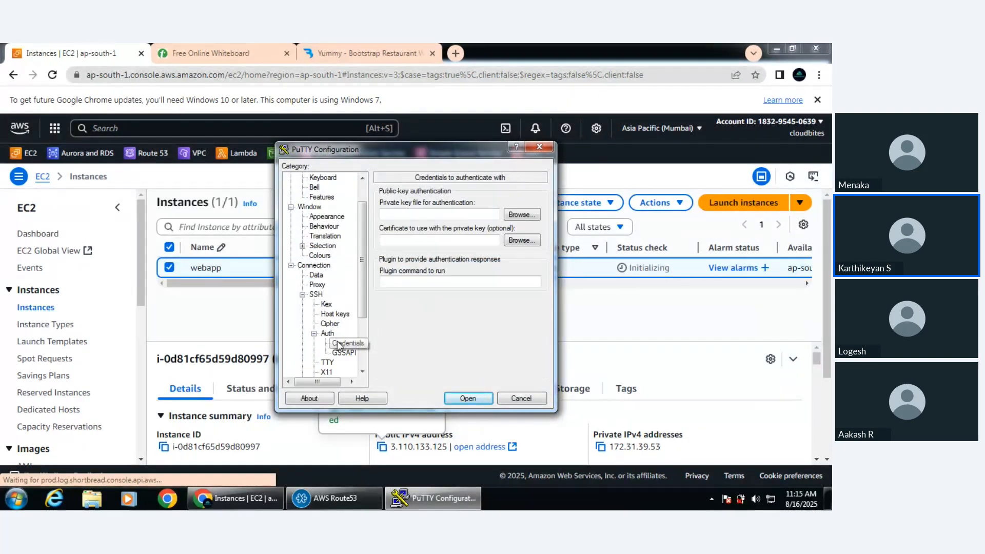
click(522, 215)
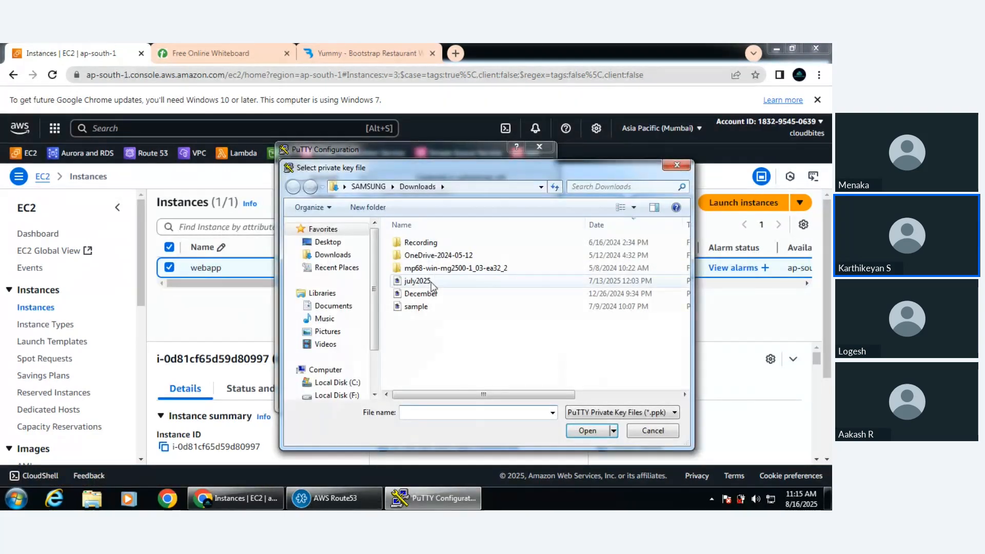
click(429, 285)
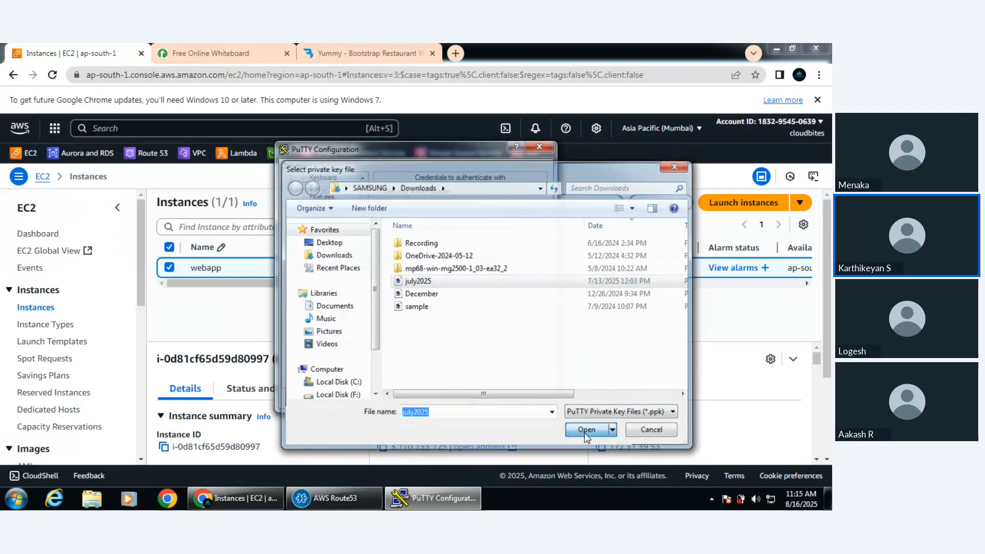
click(584, 431)
click(468, 398)
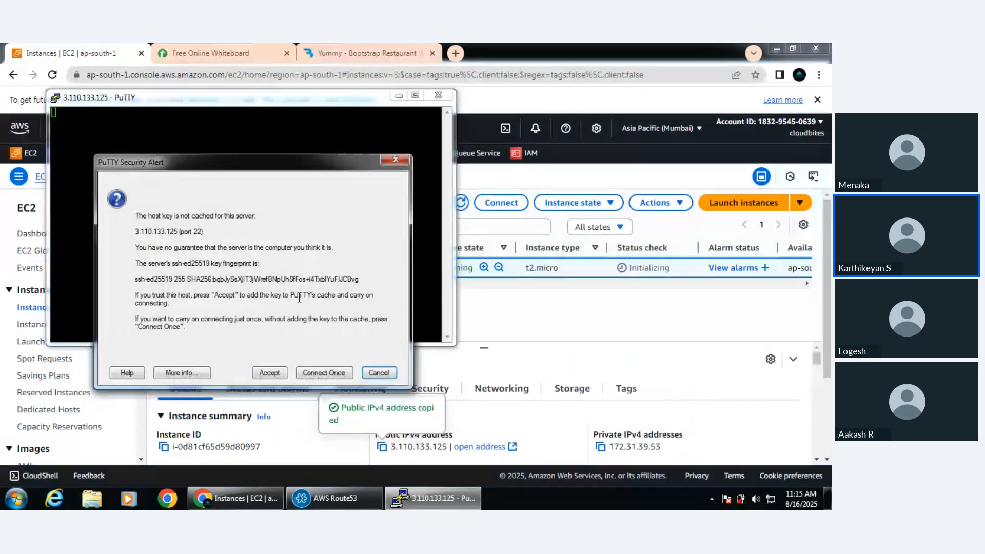
click(325, 372)
Change the terminal font of the running session to Courier New, Bold, size 14
right_click(279, 97)
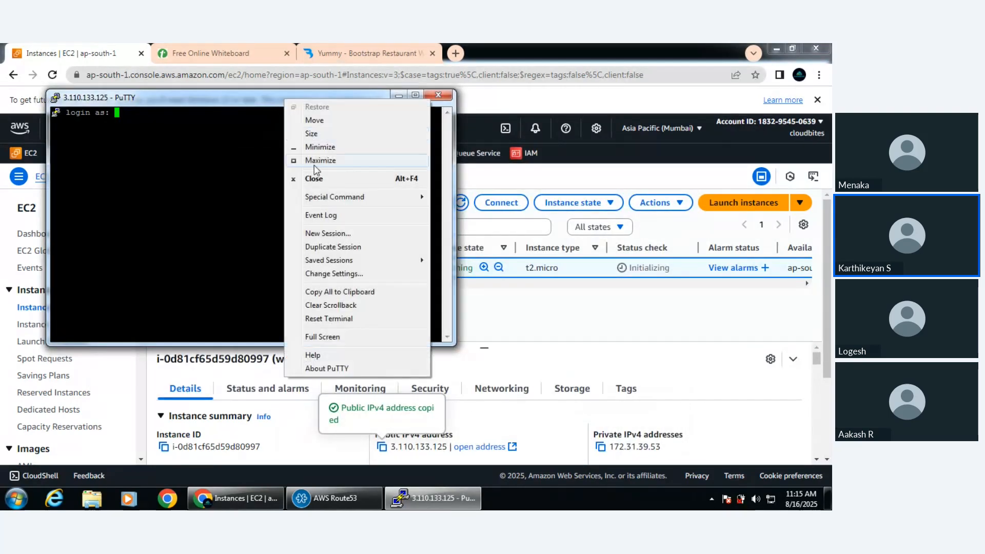
click(333, 275)
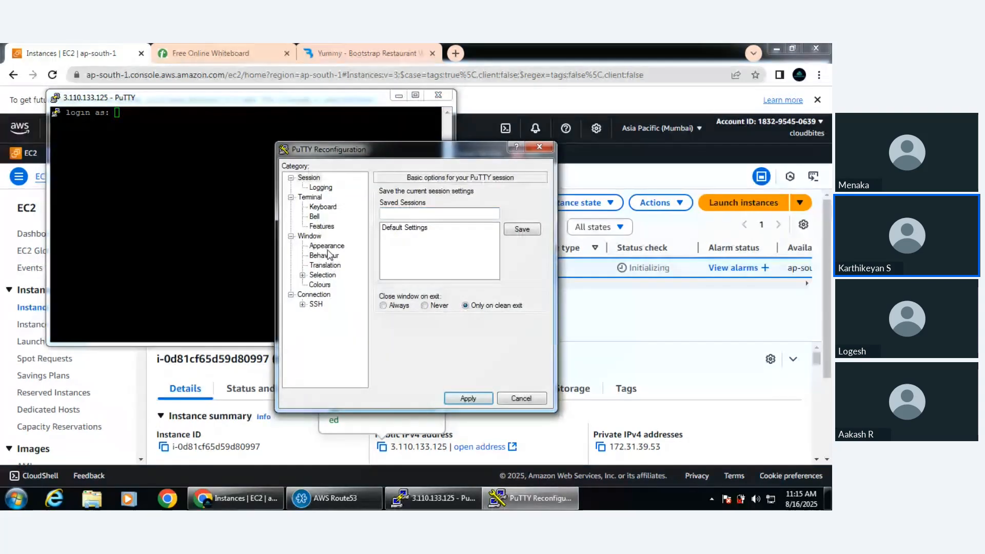
click(327, 246)
click(513, 264)
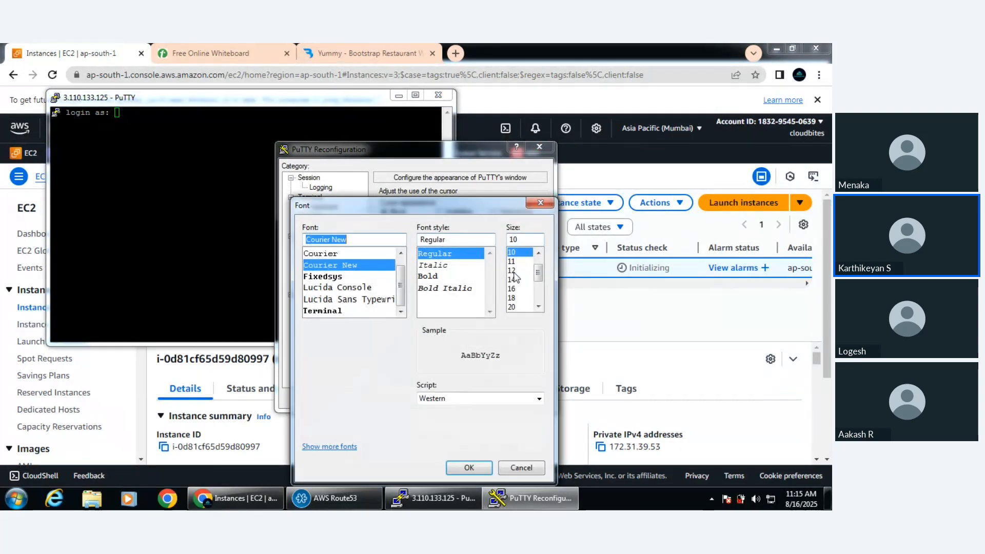
click(443, 277)
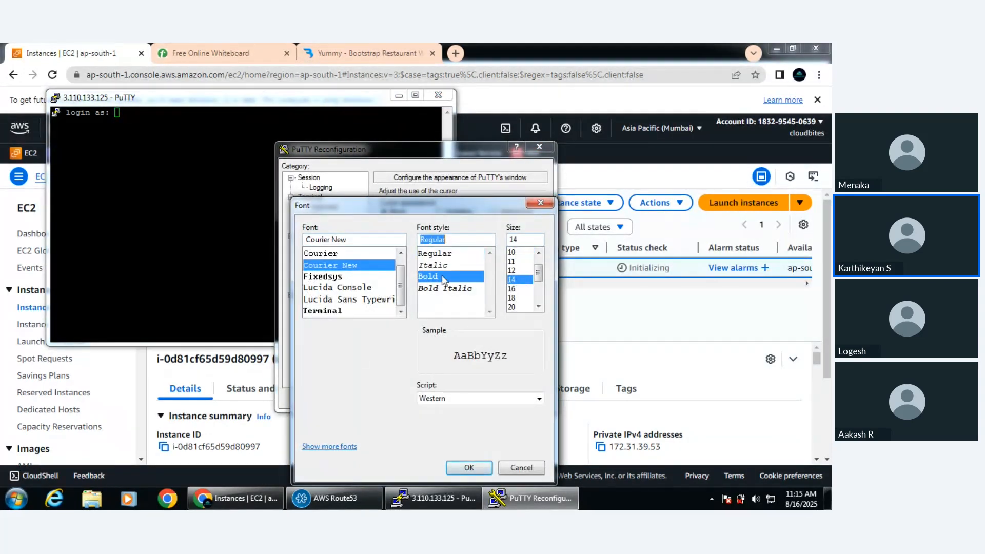
click(469, 467)
click(464, 402)
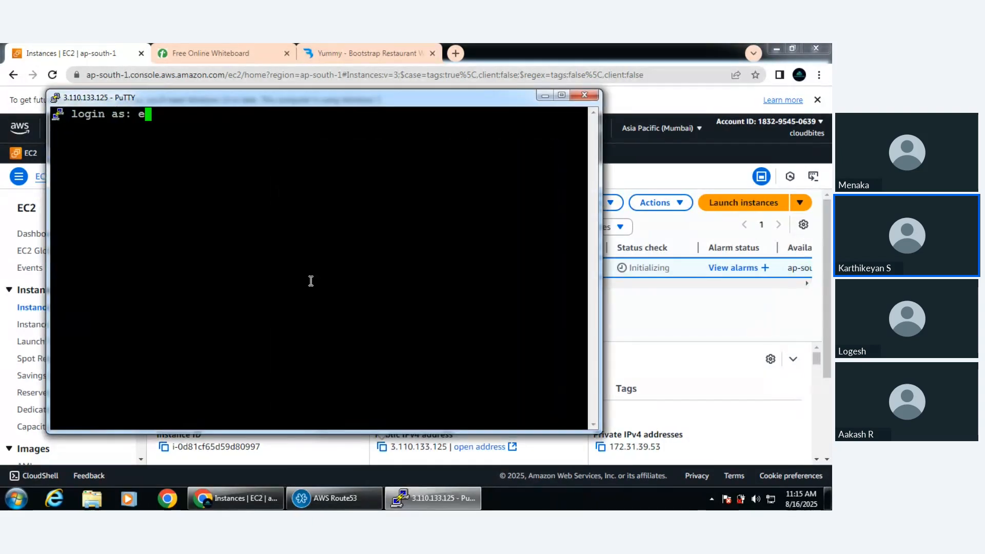
Log in to the instance as ec2-user and maximize the terminal window
text(ec2-user)
key(Return)
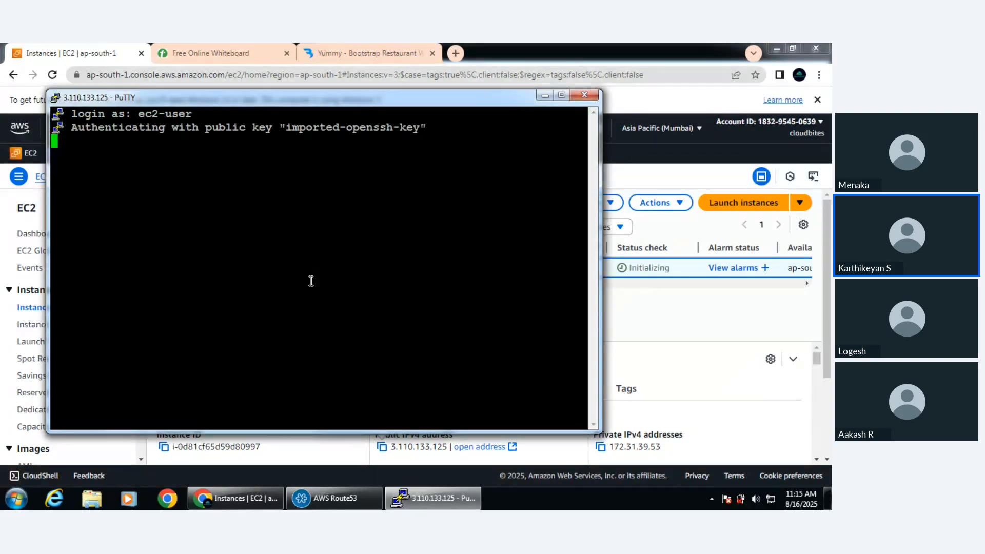
click(562, 95)
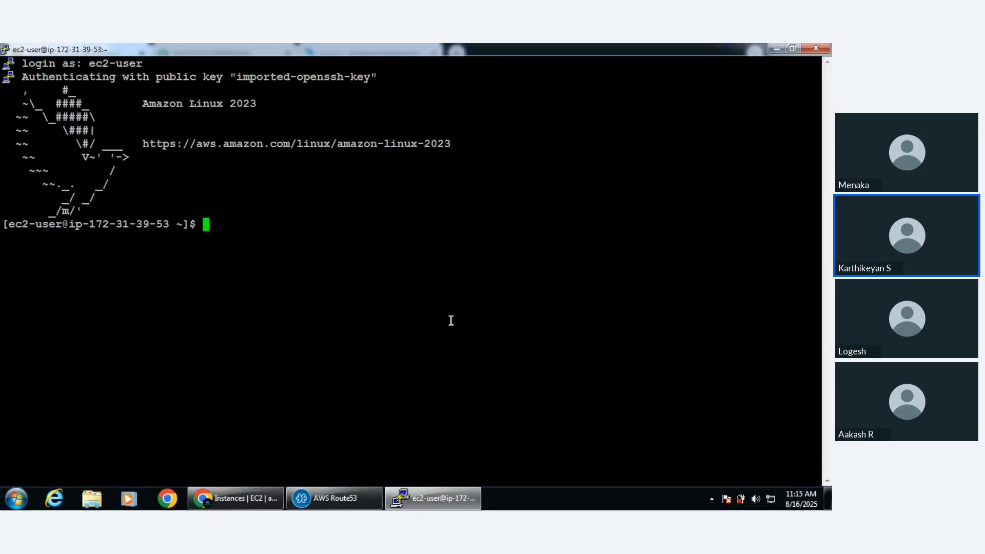
Switch to the root user with "sudo su -" and update the packages with "yum update -y"
text(sudo su -)
key(Return)
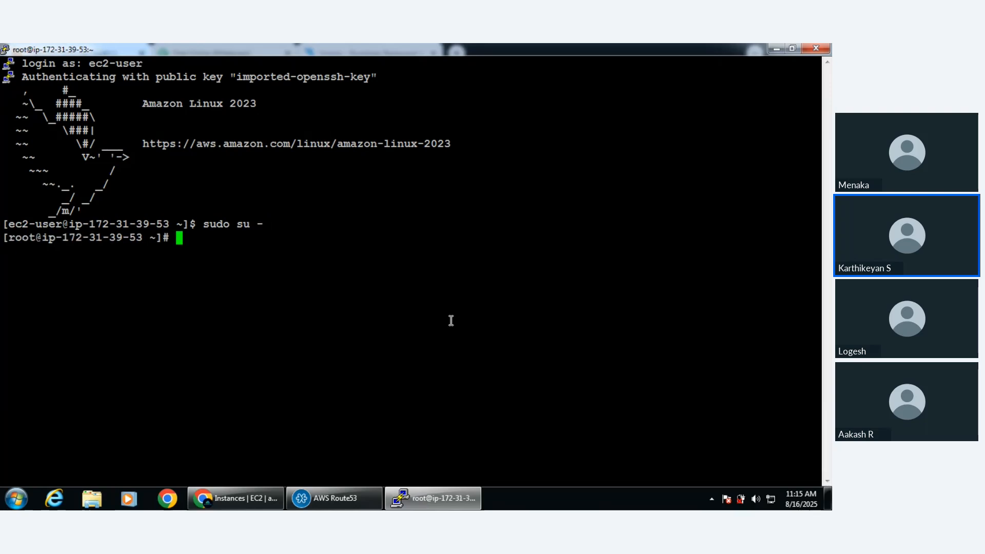
text(yum update -y)
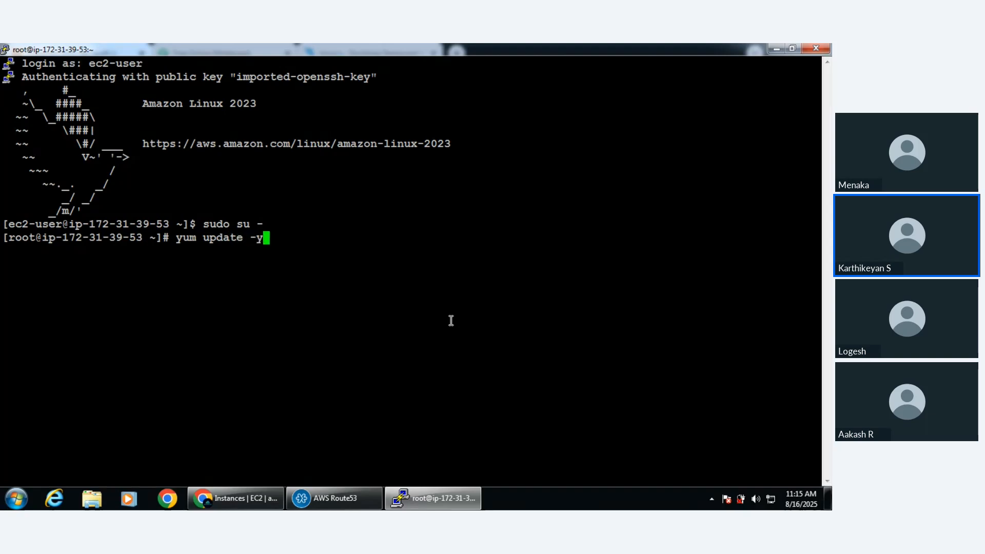
key(Return)
Check the Yummy template page in the browser and return to the terminal session
click(236, 498)
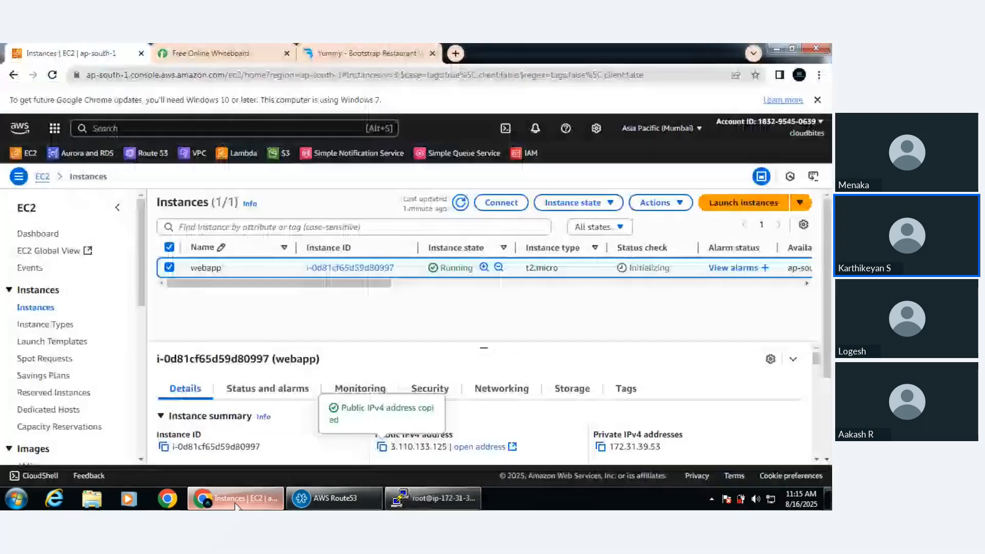
click(367, 53)
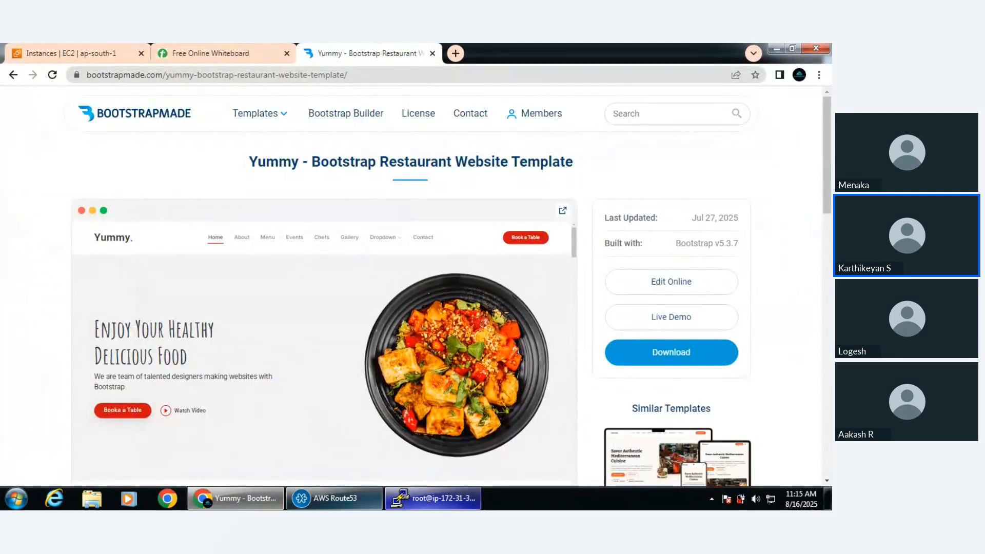
click(433, 498)
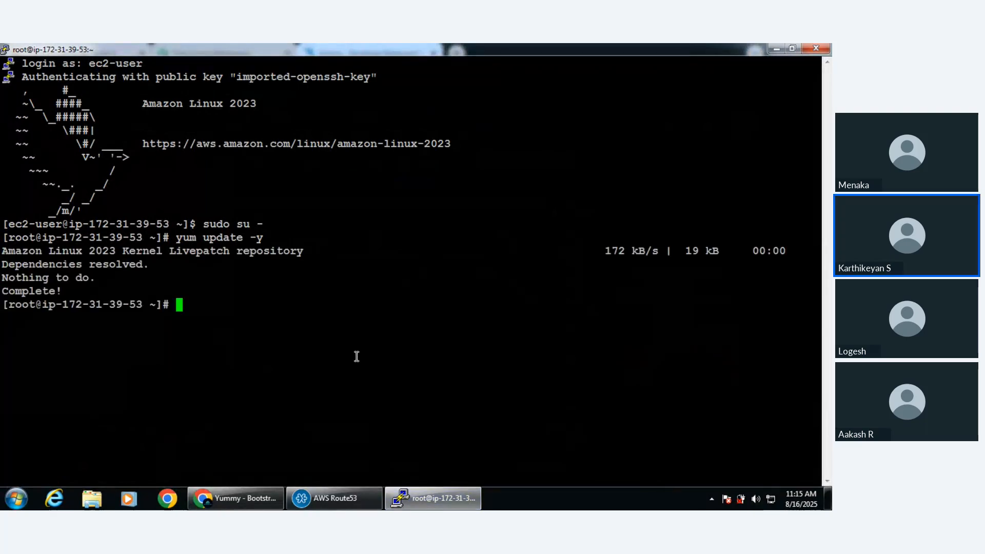
Install the Apache web server with "yum install httpd -y"
text(yum inst)
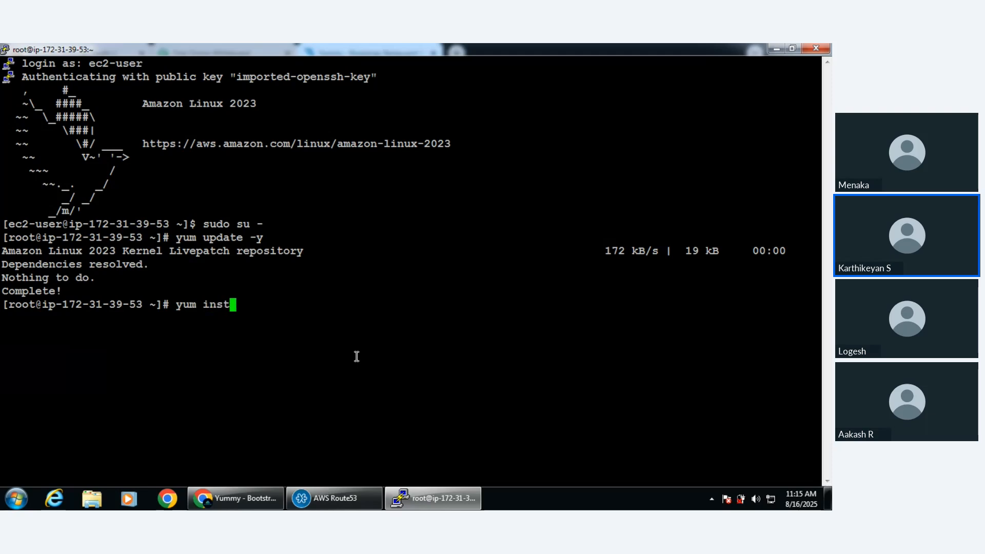
text(all httpd -y)
key(Return)
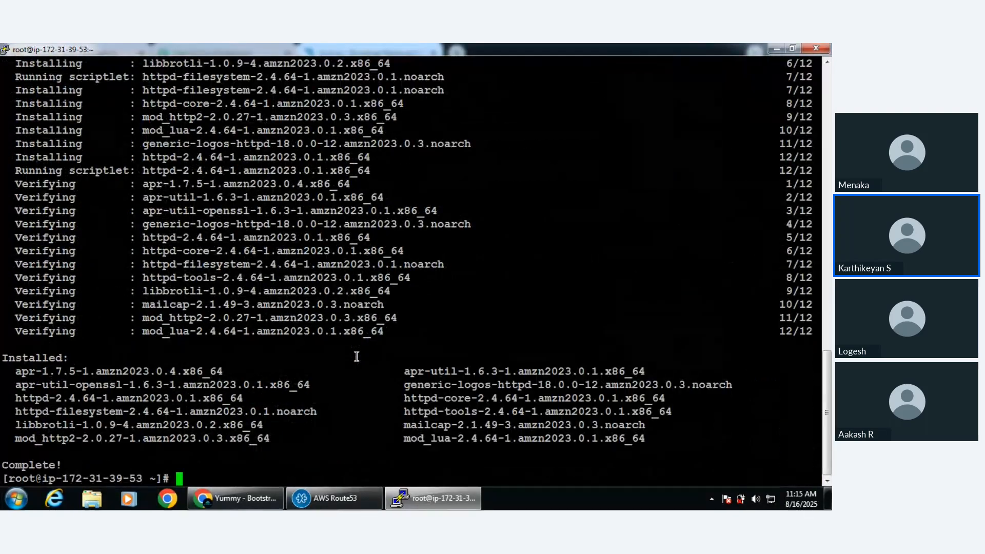
Start the web server with "service httpd start"
text(serice)
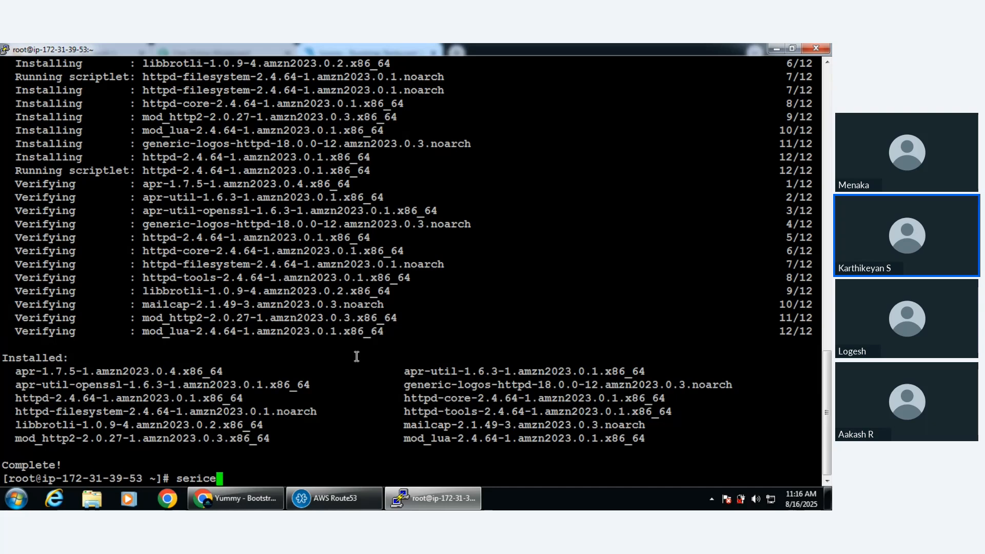
key(BackSpace)
key(BackSpace)
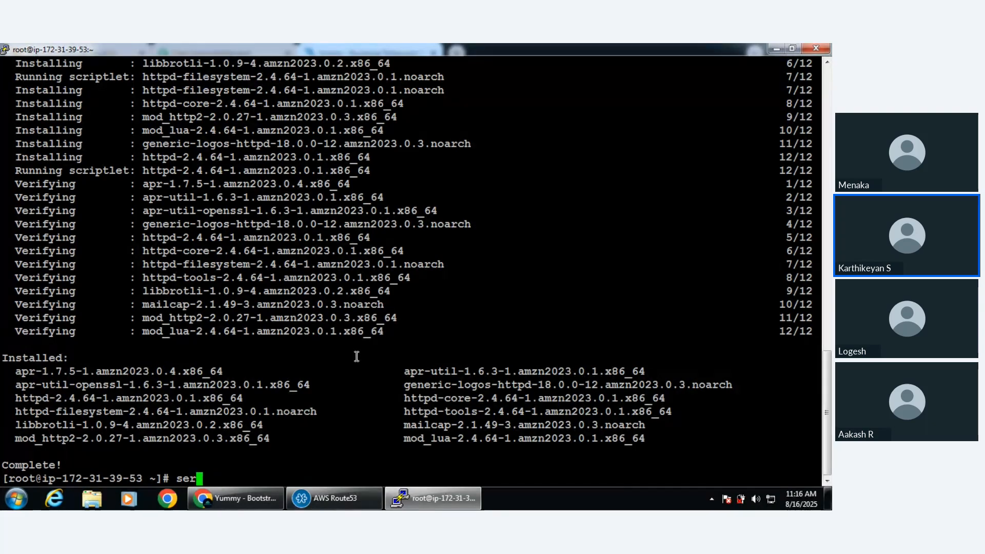
text(vice httpd start)
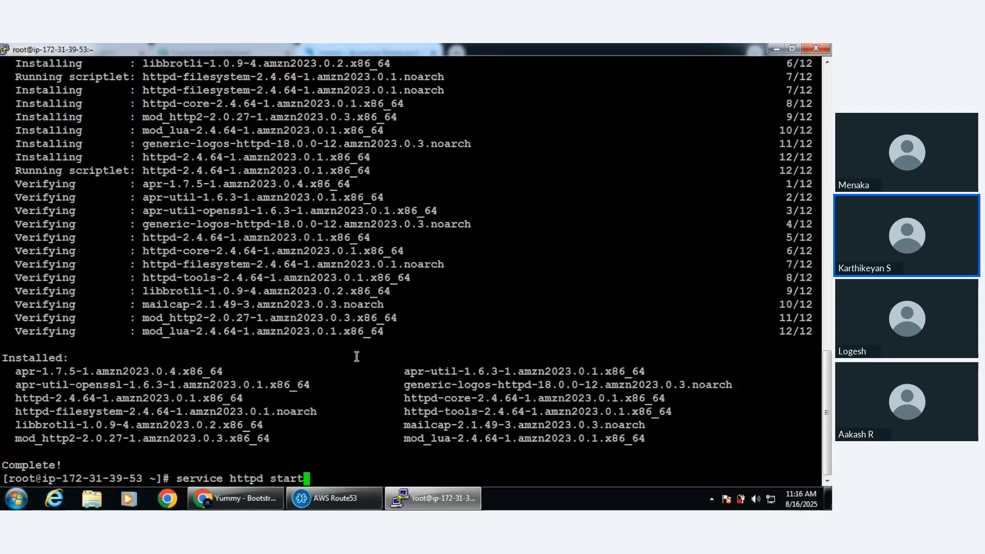
key(Return)
Change to the /var/www/html directory and list its contents
text(cd )
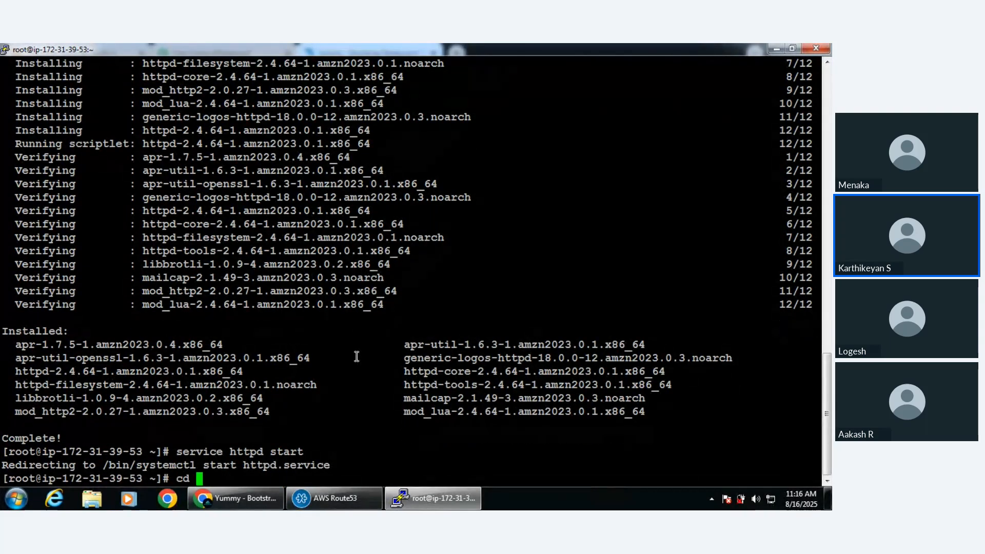
text(/var/ww)
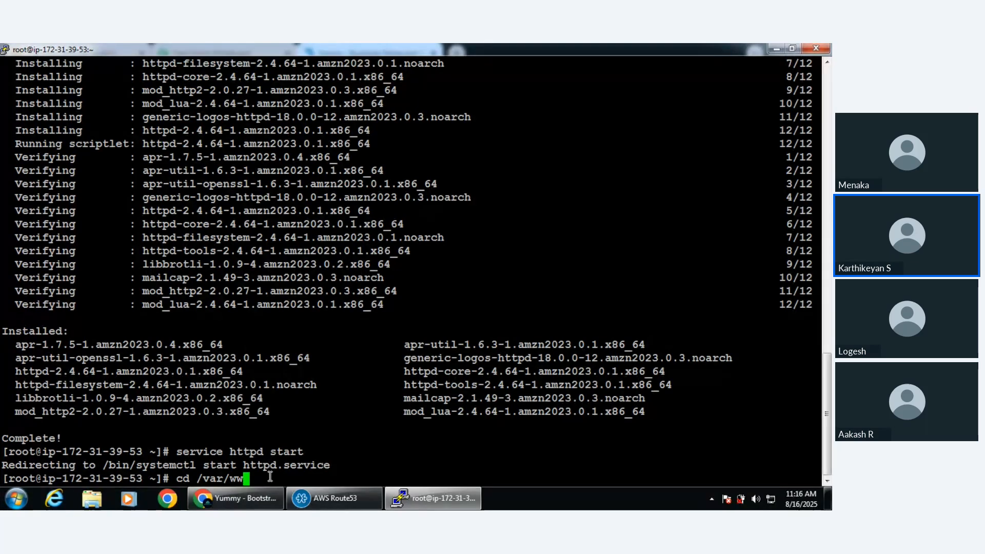
text(w/html)
key(Return)
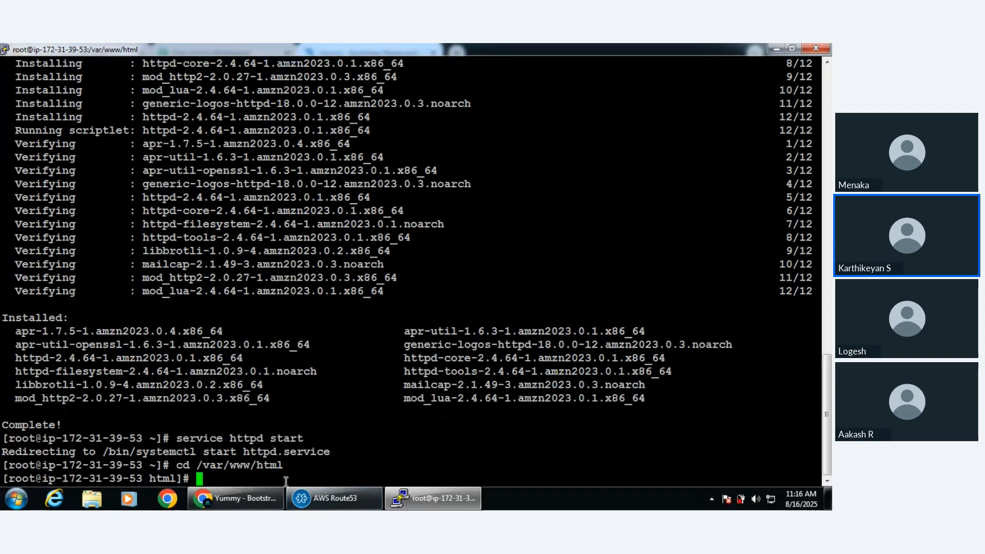
text(ls)
key(Return)
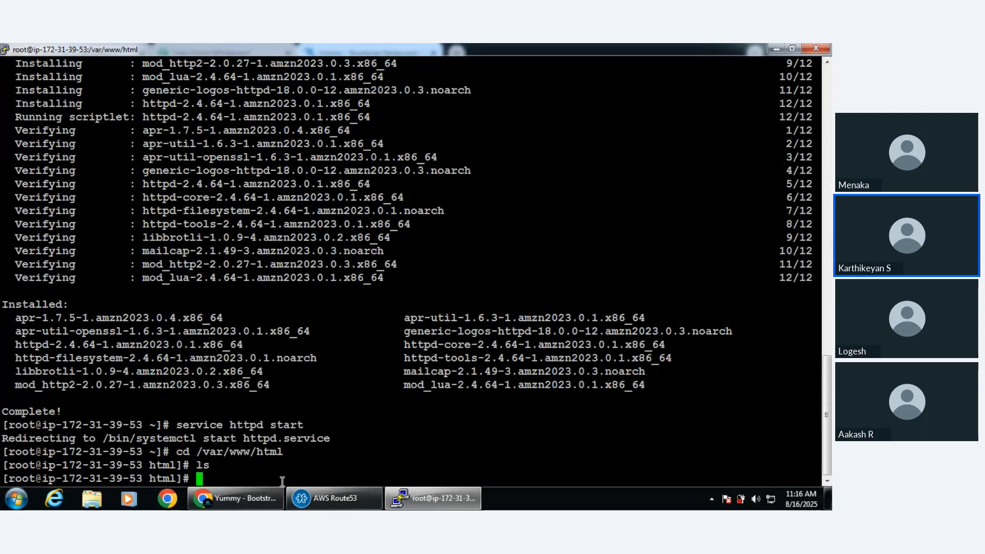
Copy the link address of the Yummy template's download from its BootstrapMade page and return to the PuTTY terminal
click(257, 497)
right_click(698, 353)
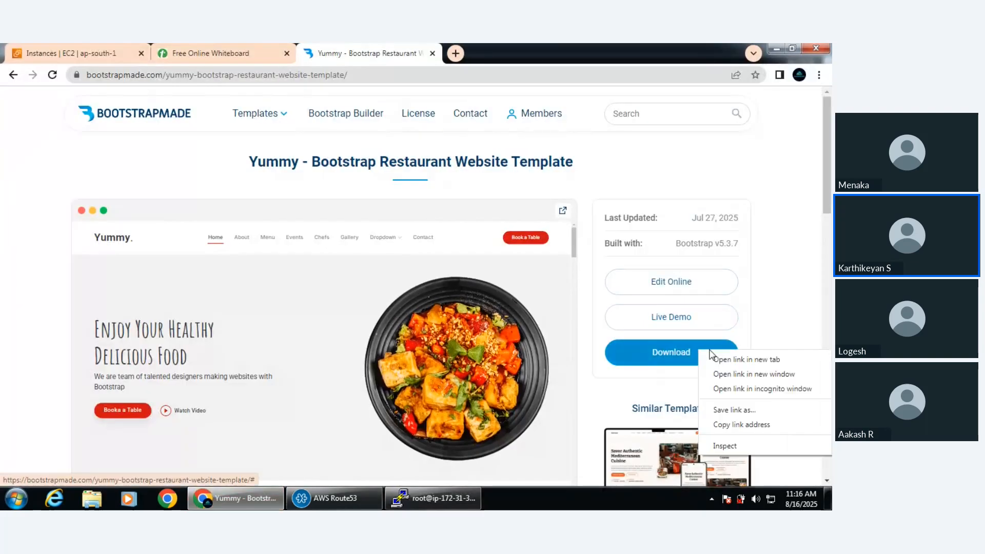
click(741, 425)
click(354, 497)
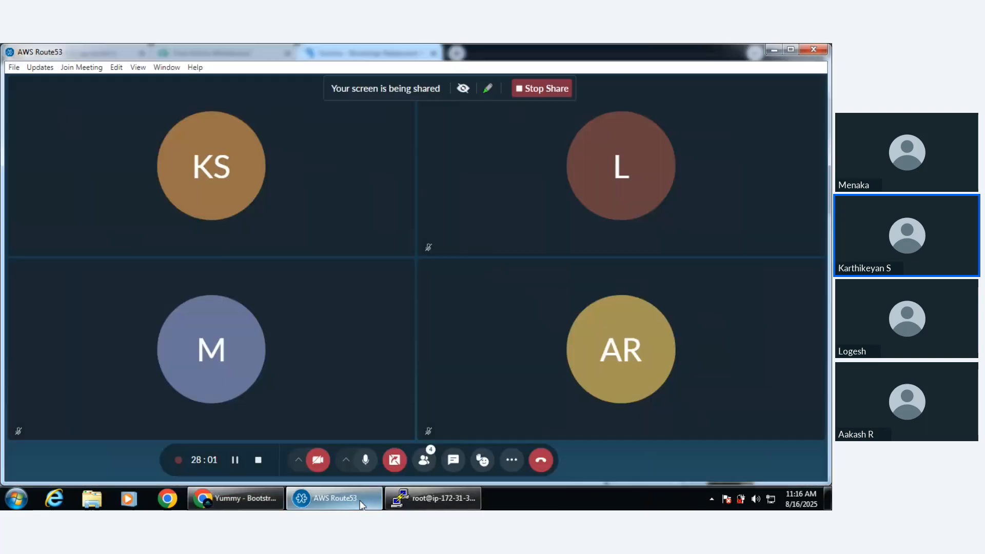
click(437, 505)
text(cd)
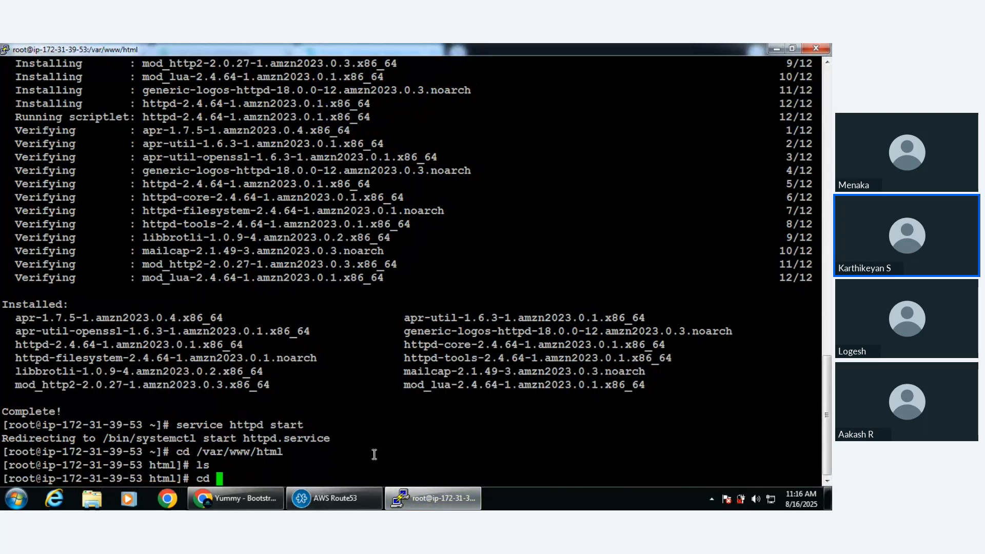
right_click(366, 465)
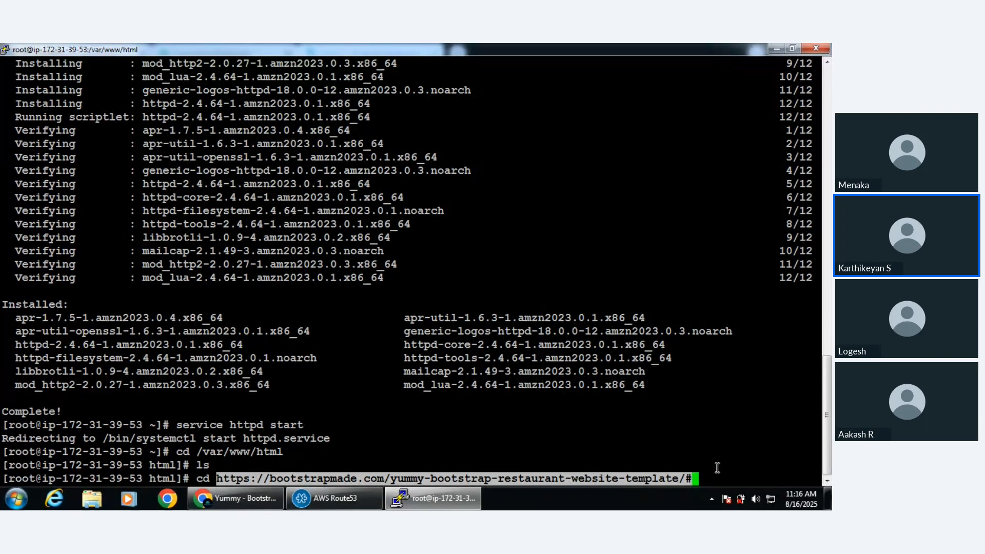
key(BackSpace)
key(BackSpace)
key(BackSpace)
key(BackSpace)
key(BackSpace)
key(BackSpace)
key(BackSpace)
key(BackSpace)
key(BackSpace)
key(BackSpace)
key(BackSpace)
key(BackSpace)
key(BackSpace)
key(BackSpace)
key(BackSpace)
key(BackSpace)
key(BackSpace)
key(BackSpace)
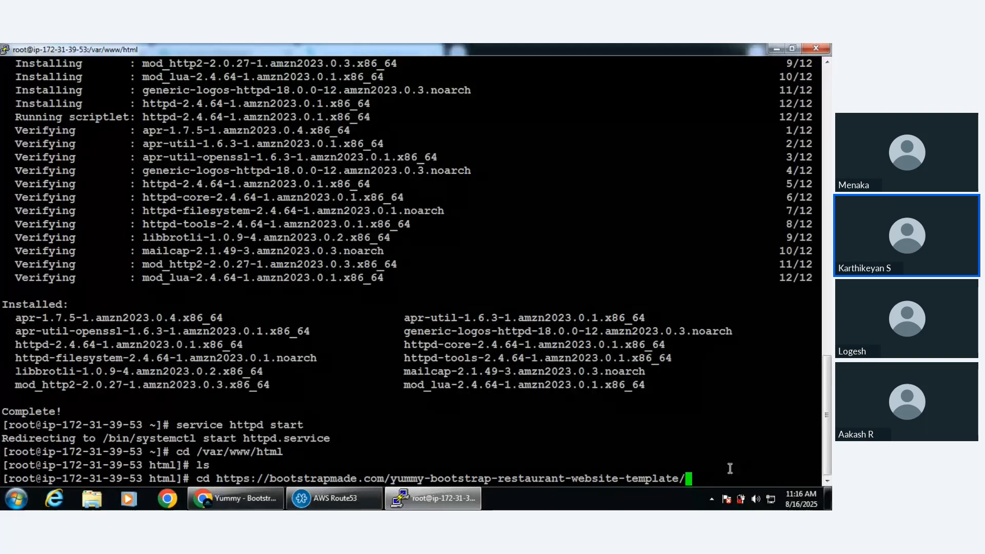
key(BackSpace)
key(BackSpace)
key(BackSpace)
key(BackSpace)
key(BackSpace)
key(BackSpace)
key(BackSpace)
key(BackSpace)
key(BackSpace)
key(BackSpace)
key(BackSpace)
key(BackSpace)
key(BackSpace)
key(BackSpace)
key(BackSpace)
key(BackSpace)
key(BackSpace)
key(BackSpace)
key(BackSpace)
key(BackSpace)
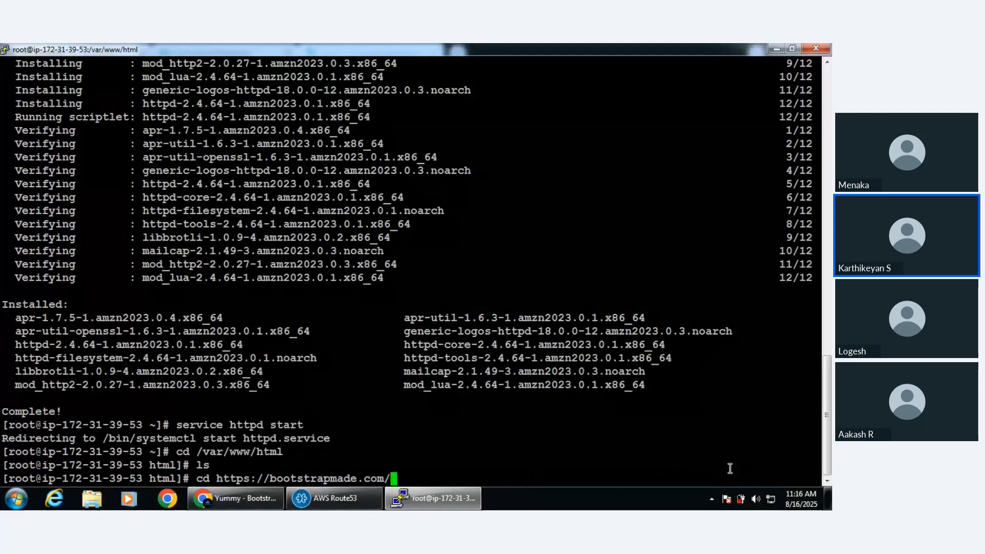
text(w)
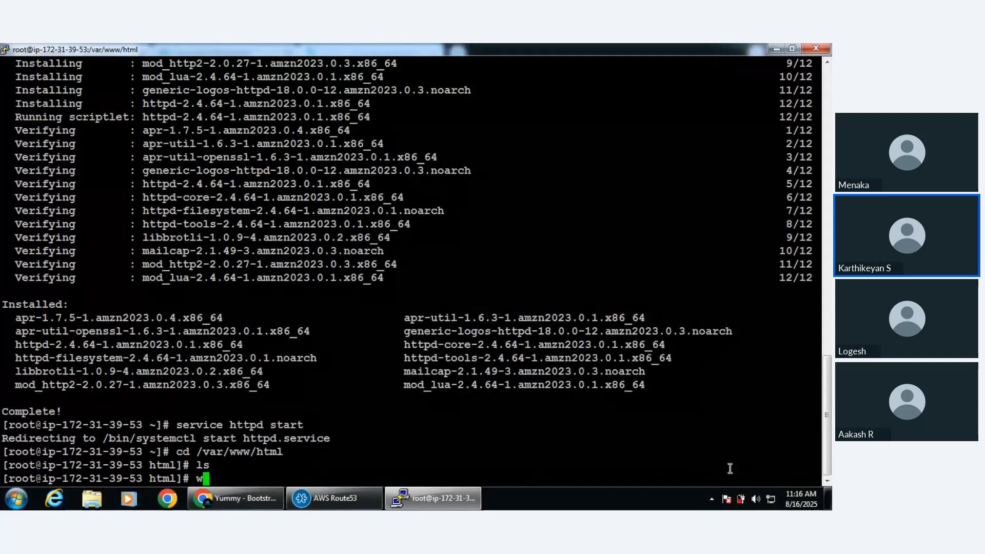
text(get)
right_click(643, 473)
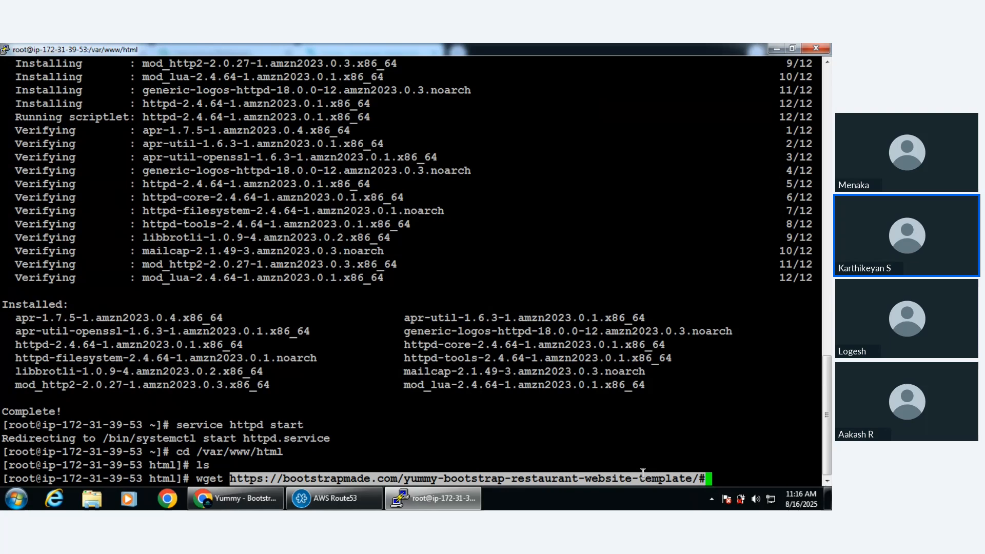
key(Return)
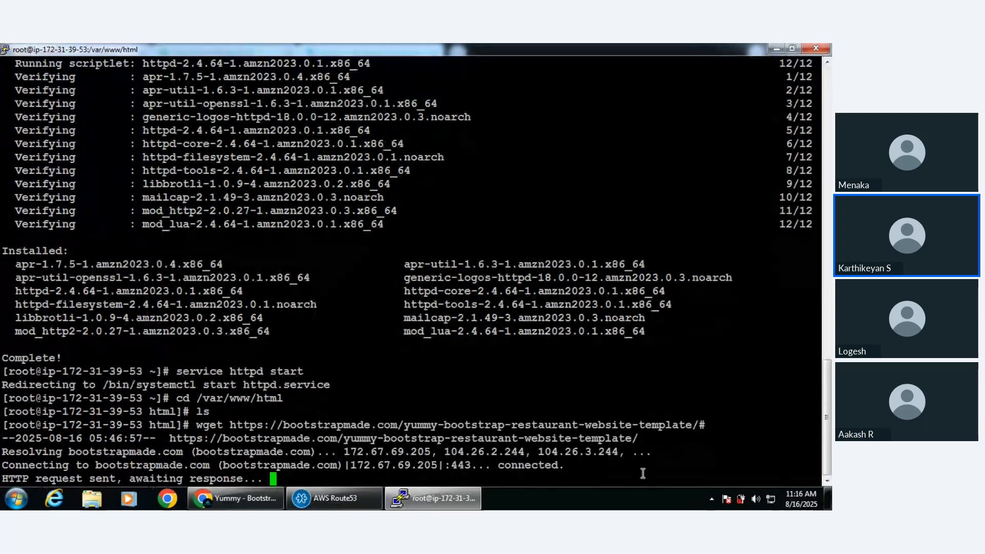
Check the downloaded index.html by loading the webapp instance's public address 3.110.133.125 in a new browser tab, and close that tab
double_click(68, 425)
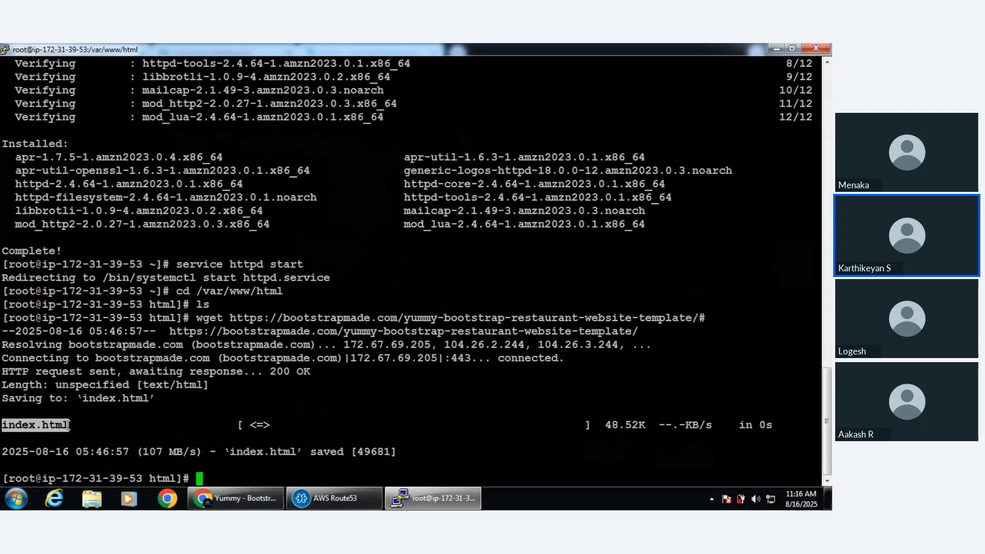
click(237, 502)
click(97, 51)
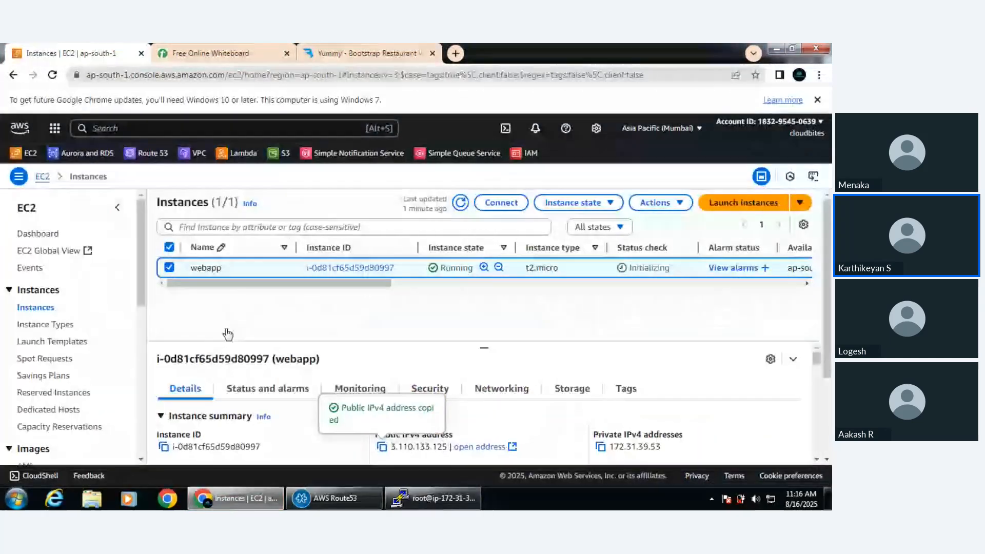
click(456, 53)
text(3.110.133.125)
key(Return)
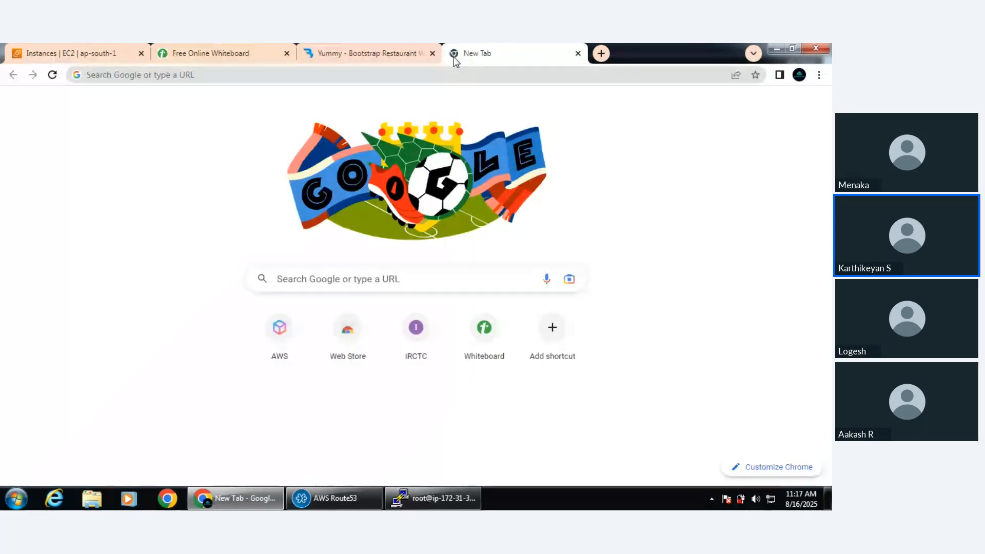
click(418, 72)
text(3.110.133.125)
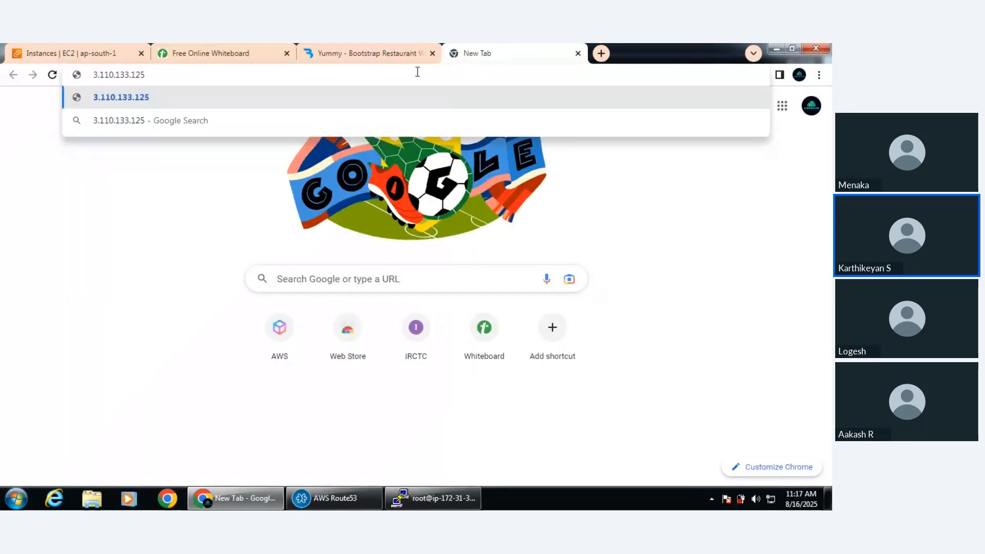
key(Return)
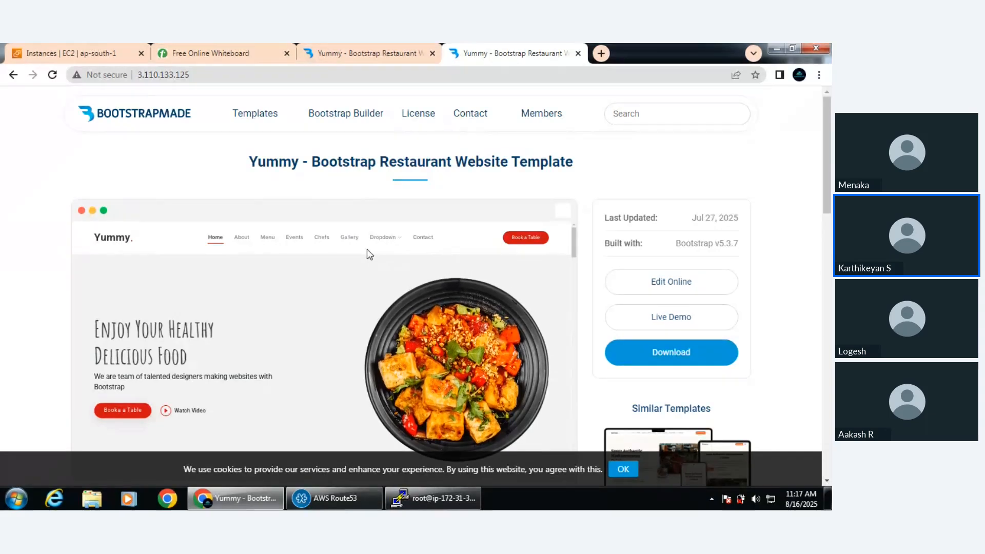
click(578, 54)
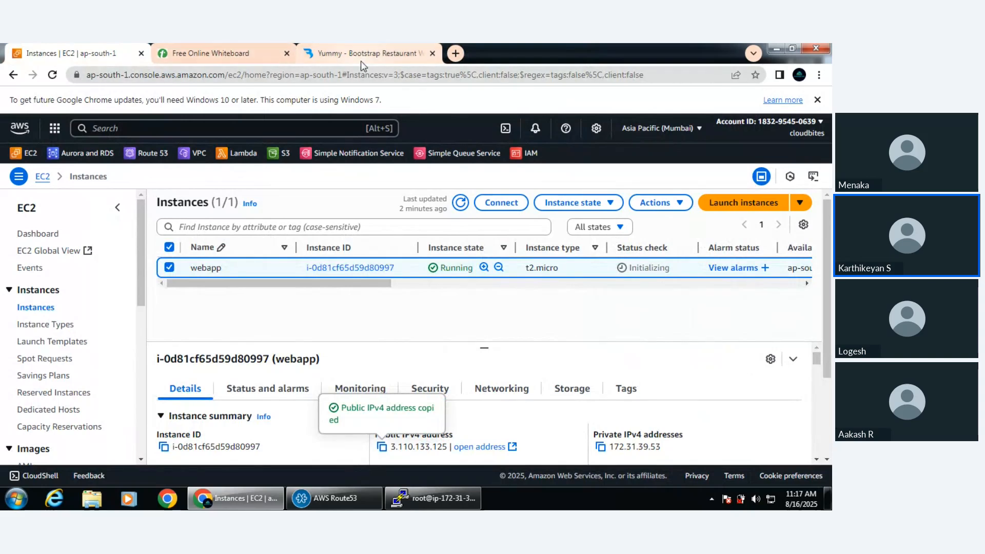
Open Route 53 from the Networking & Content Delivery services in a new browser tab and switch to it
mouse_move(363, 61)
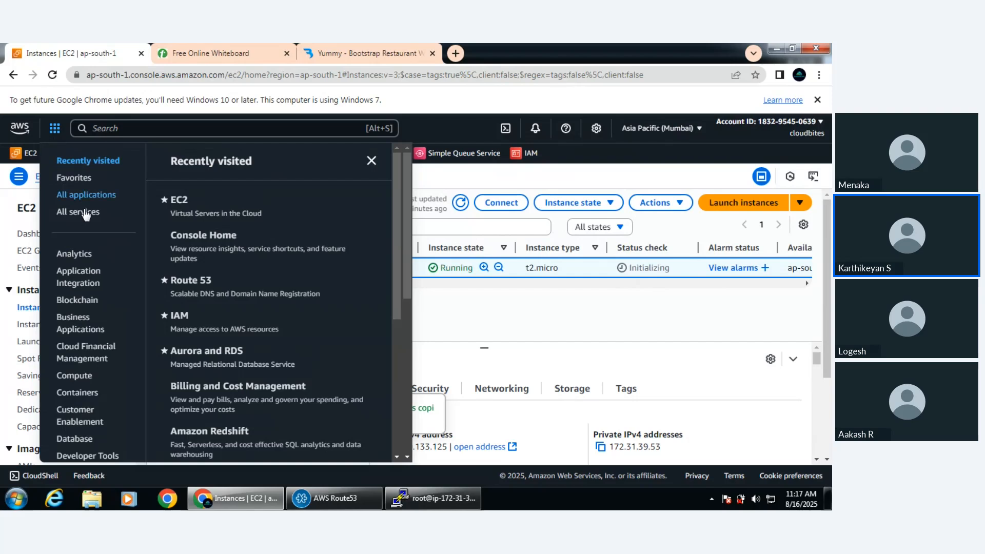
scroll(101, 263, down, 1)
scroll(101, 264, down, 5)
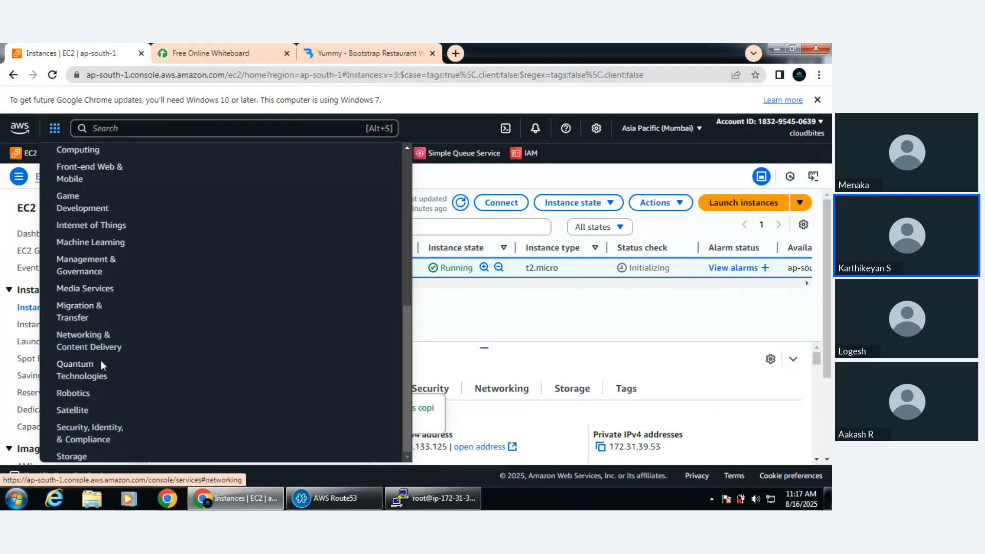
click(92, 345)
scroll(267, 350, down, 2)
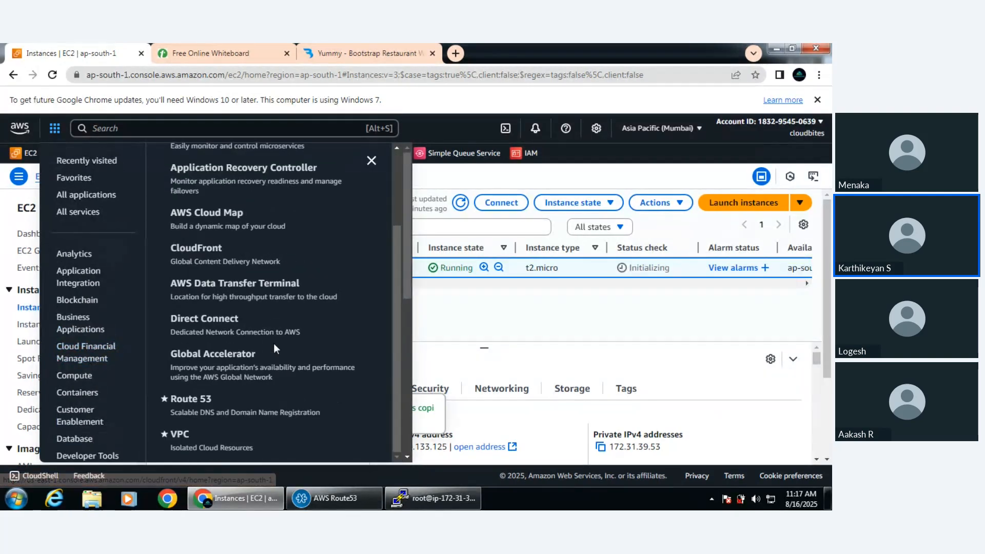
right_click(190, 398)
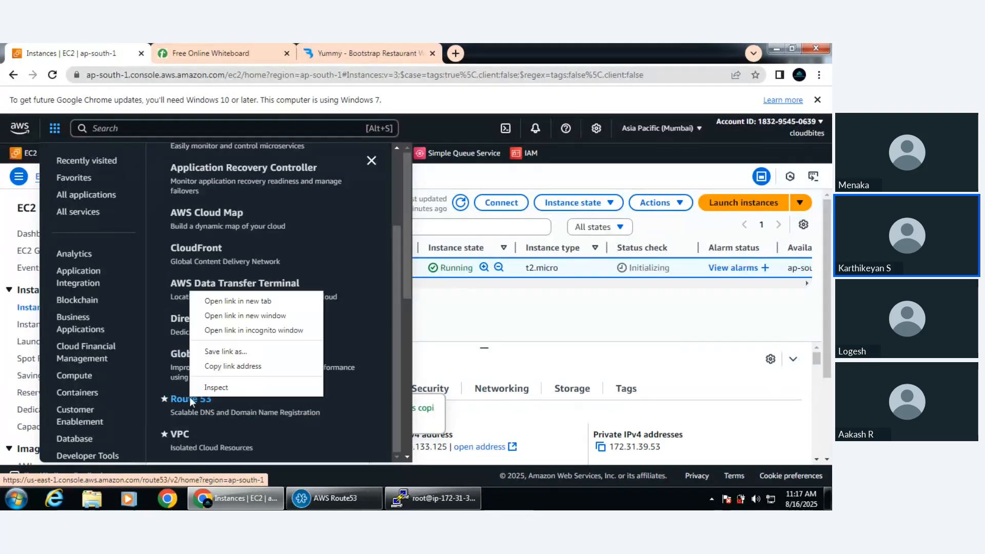
click(242, 301)
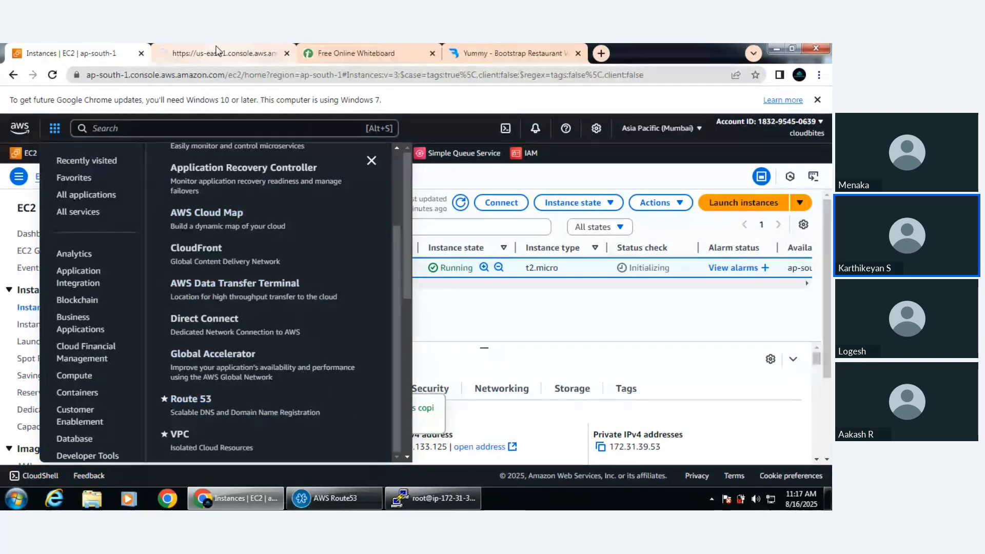
click(215, 51)
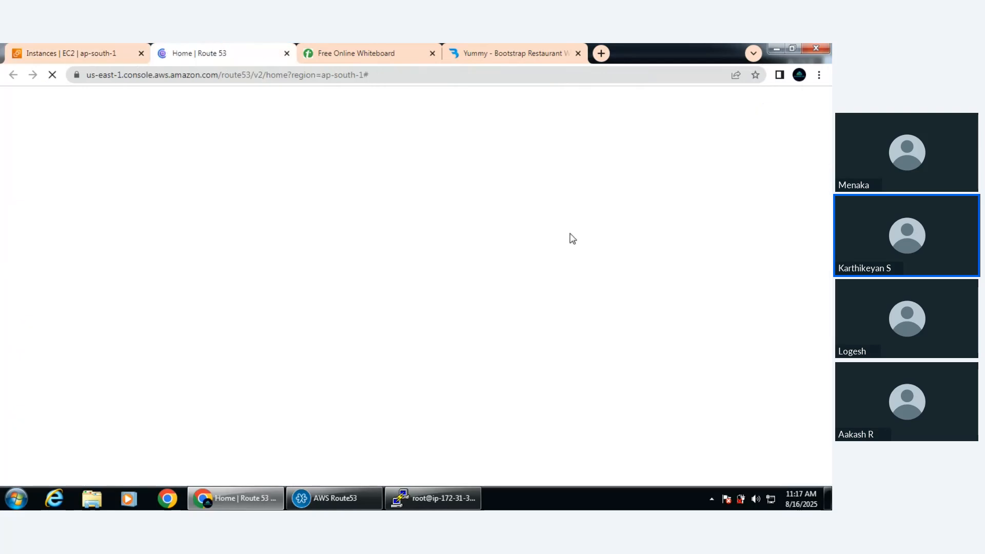
Highlight the DNS providers in the whiteboard notes and open the Hostinger account dashboard through a "hostinger login" web search
click(409, 48)
drag(82, 272, 34, 243)
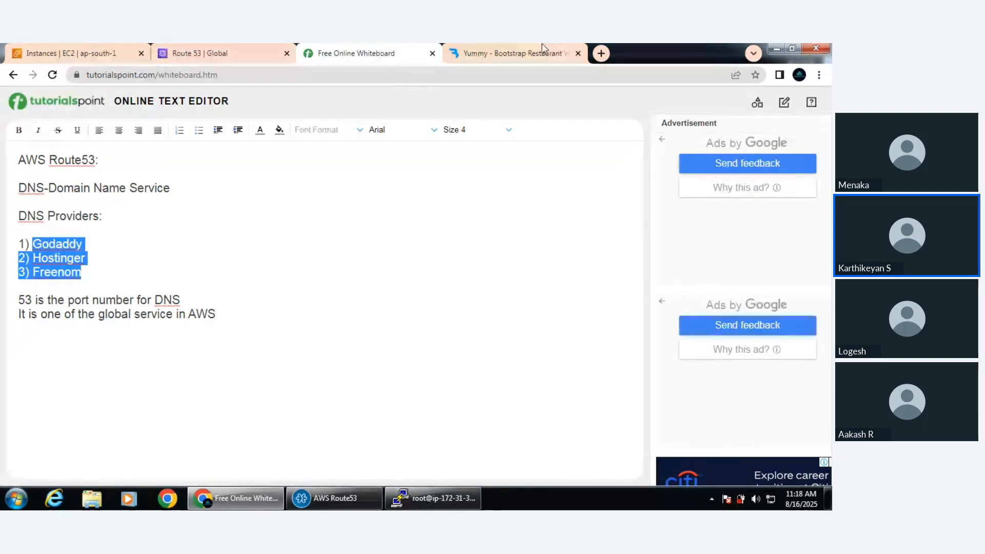
click(597, 55)
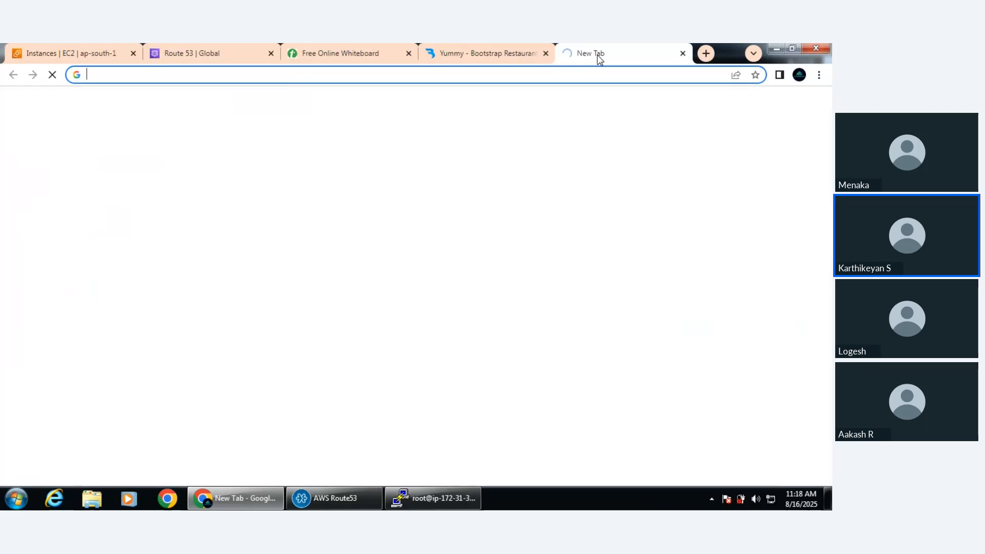
text(hosti)
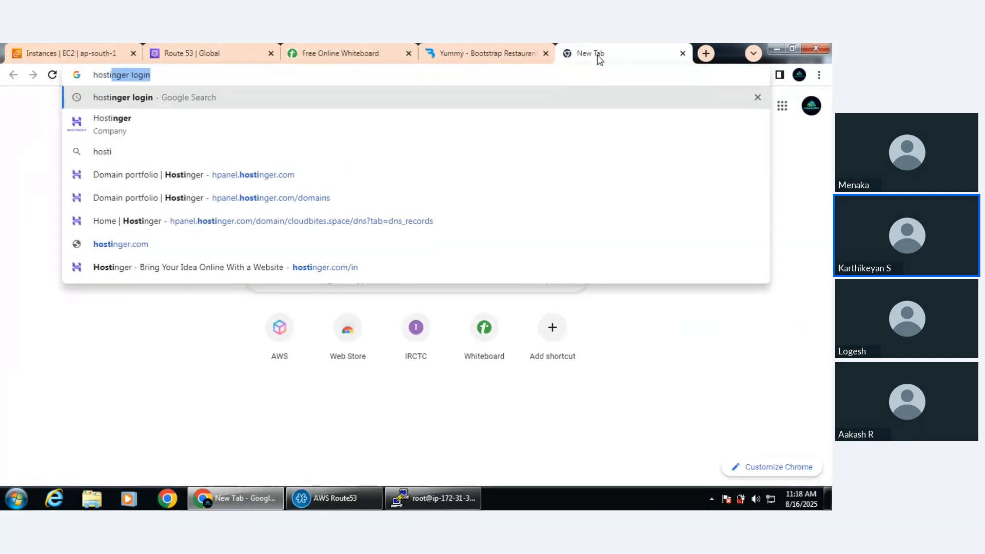
key(Return)
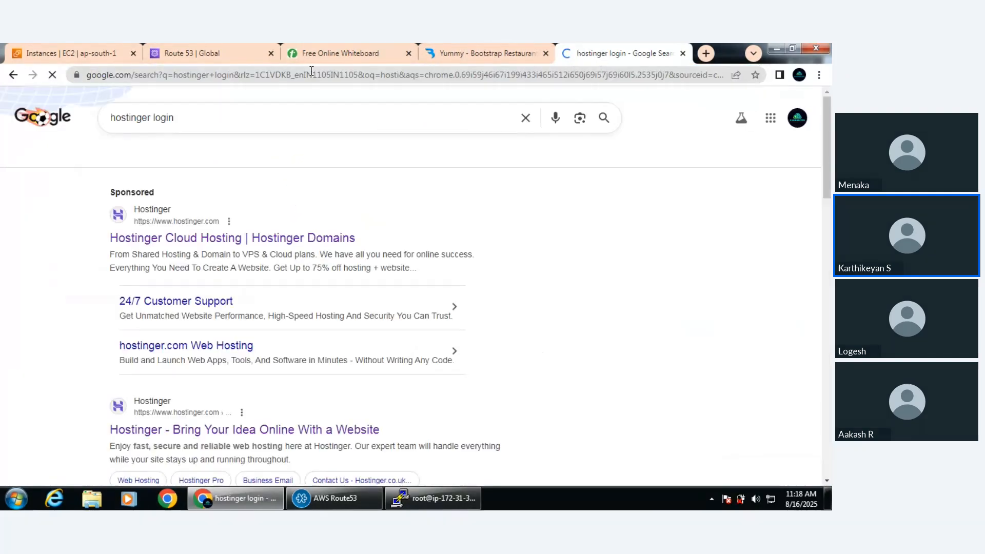
click(206, 242)
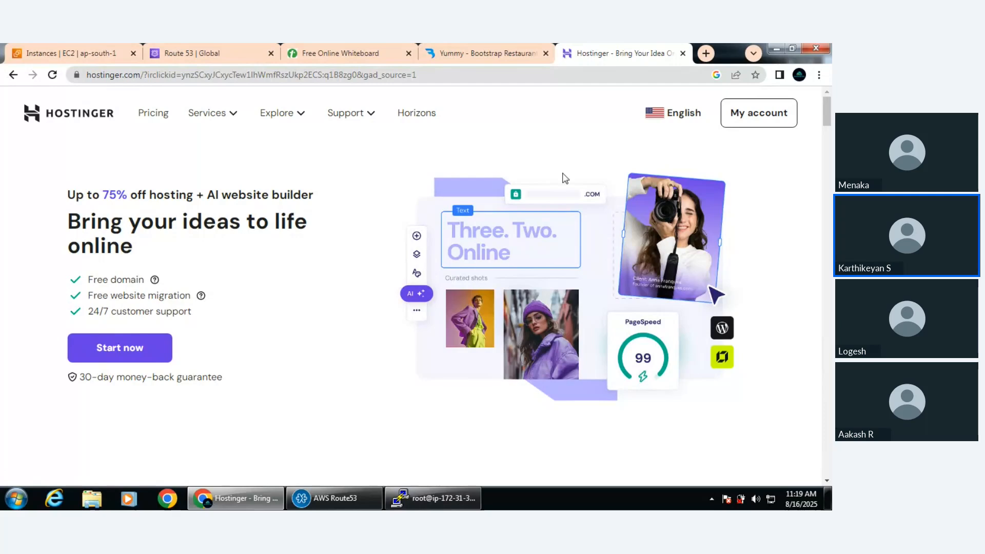
click(761, 121)
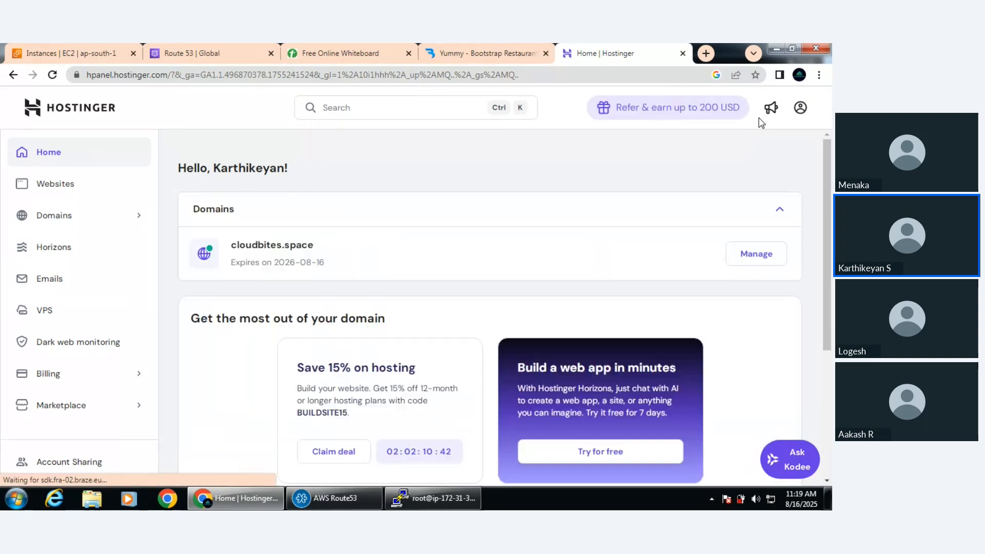
Copy the domain name cloudbites.space from the Hostinger dashboard and try to load it in a new tab
drag(315, 251, 234, 254)
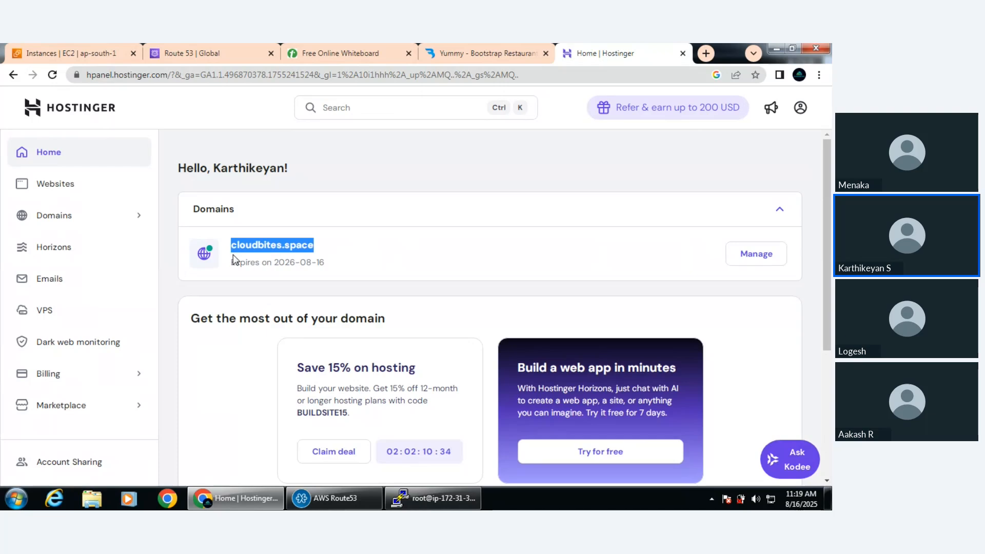
click(706, 53)
text(cloudbites.space)
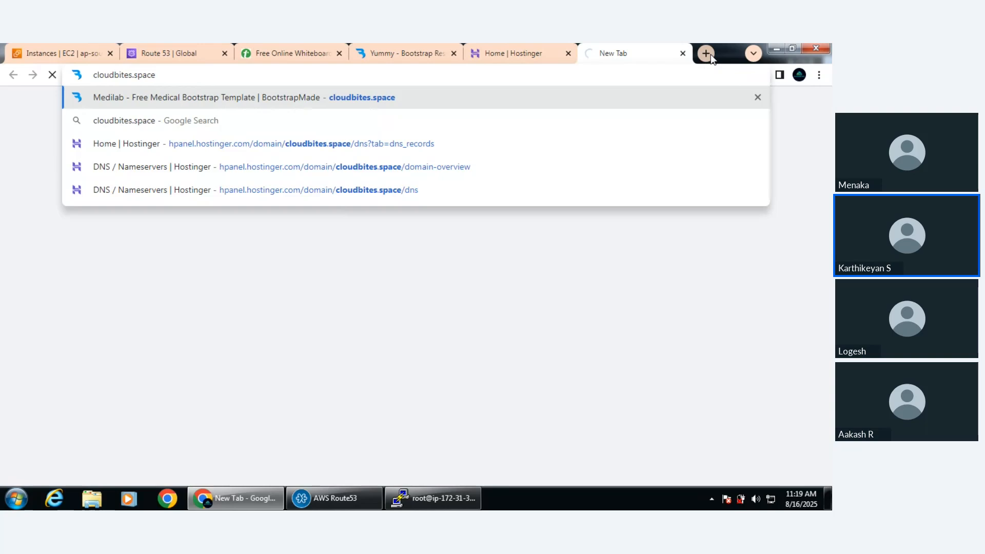
key(Return)
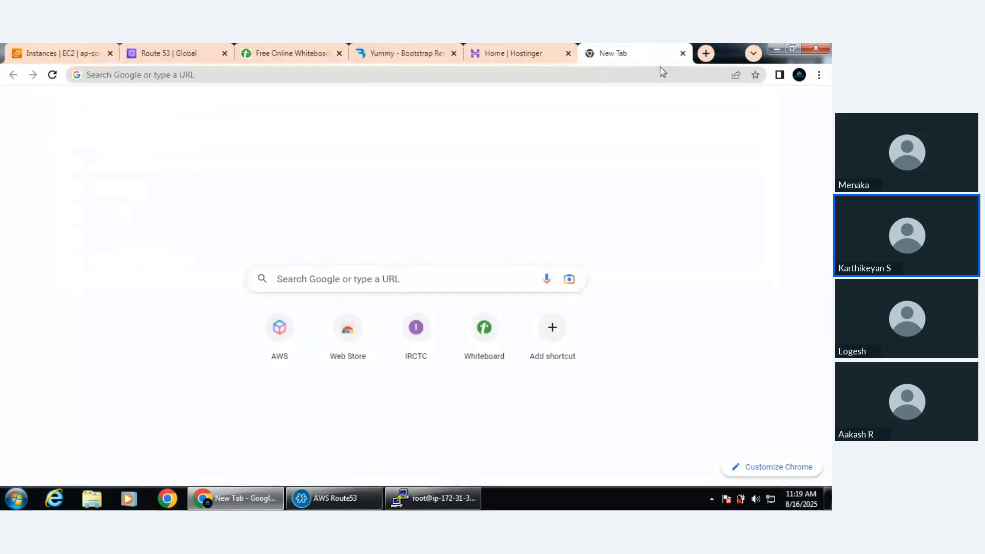
click(656, 74)
text(cloudbites.space)
key(Return)
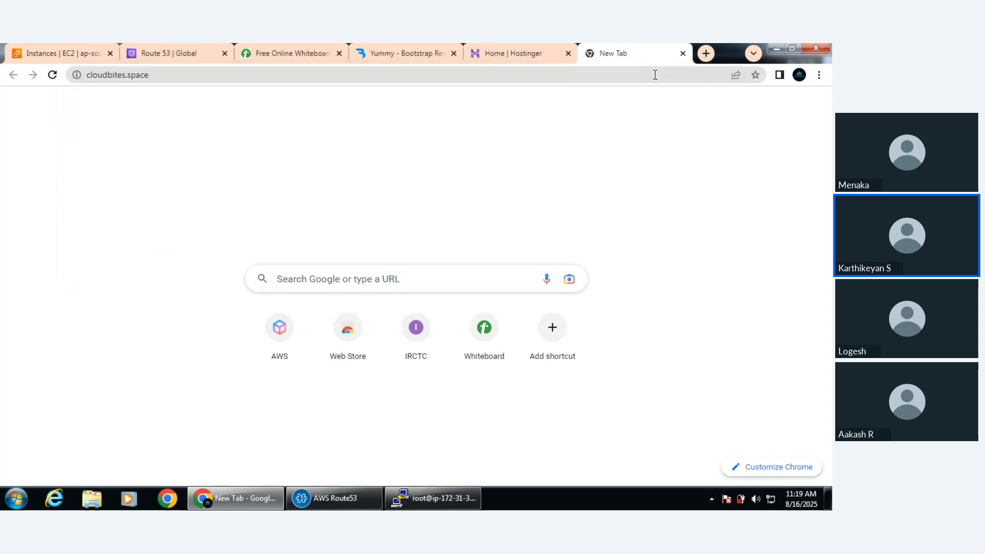
click(655, 74)
key(ctrl+c)
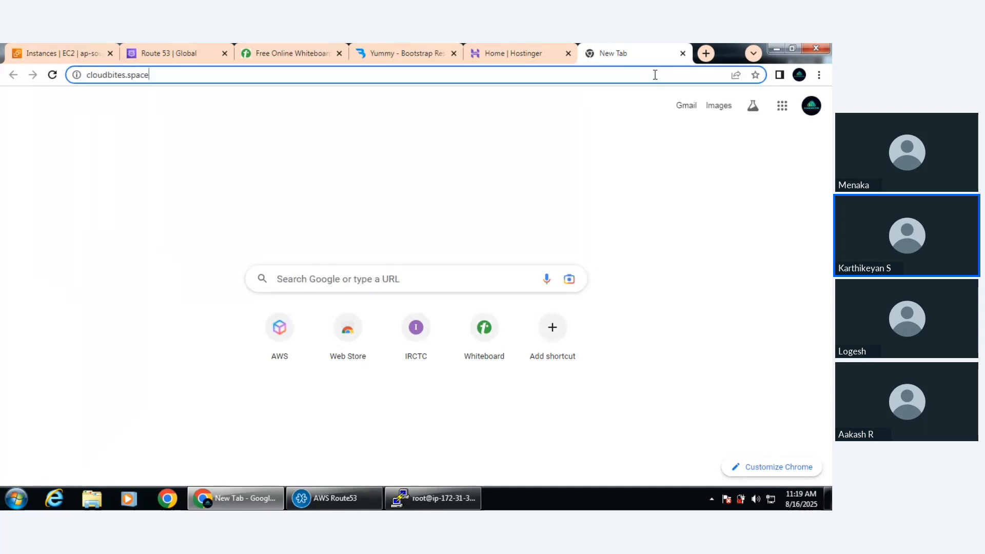
click(54, 76)
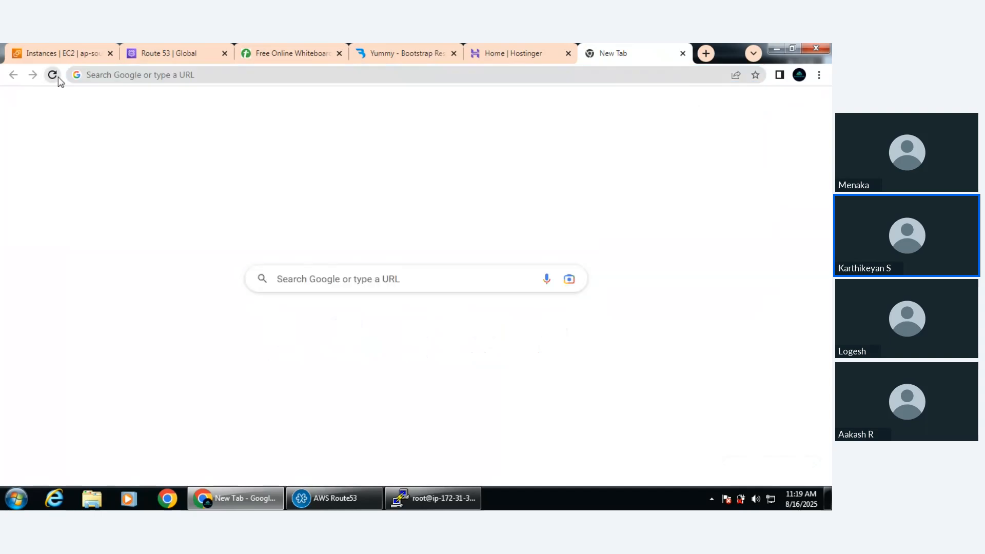
click(682, 54)
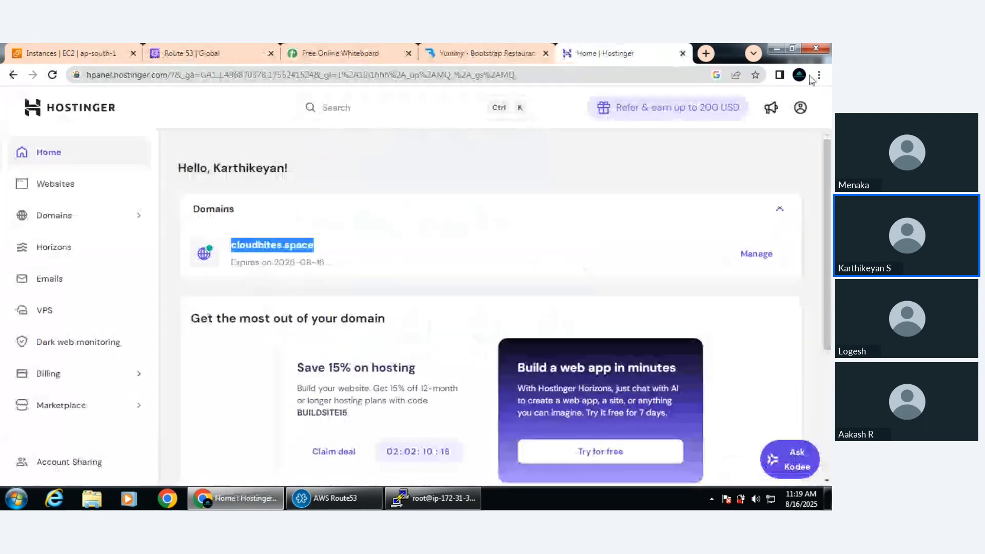
Test cloudbites.space in an incognito window, reload the page and return to the Hostinger dashboard
click(819, 74)
click(730, 117)
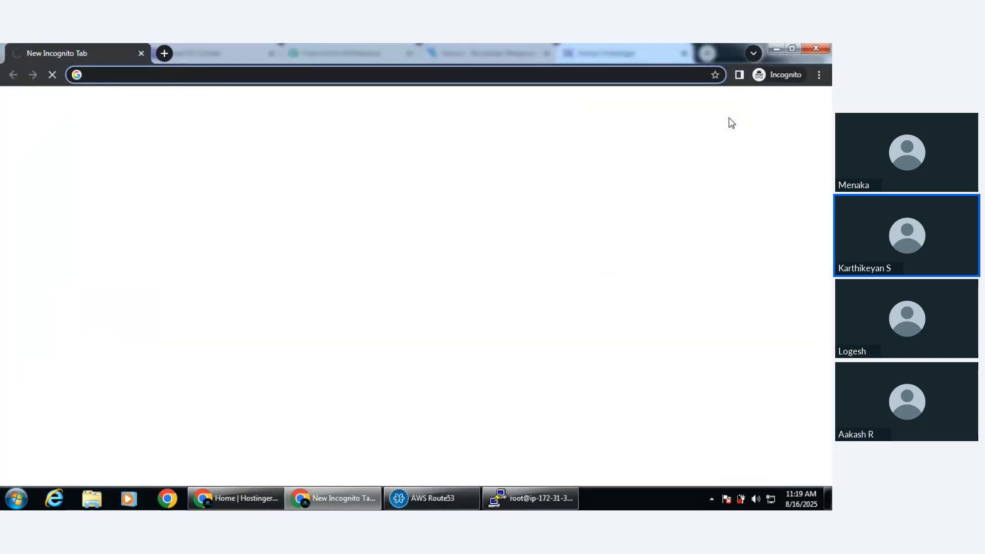
key(ctrl+v)
key(Return)
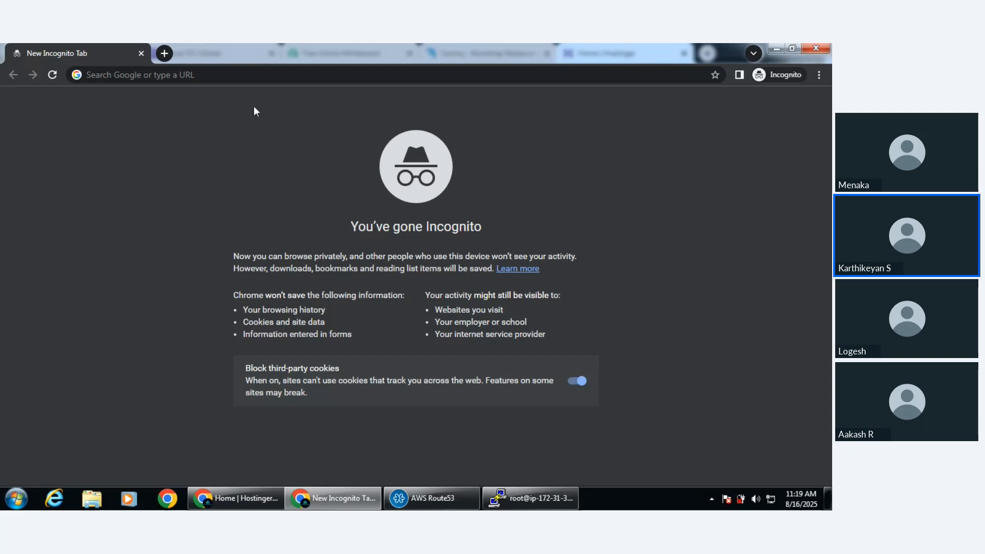
click(241, 76)
key(ctrl+v)
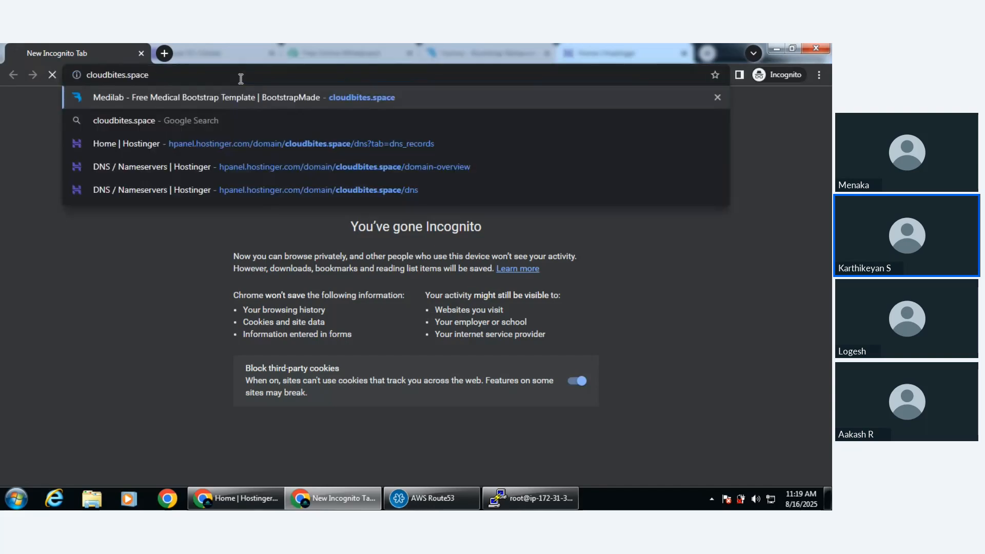
key(Return)
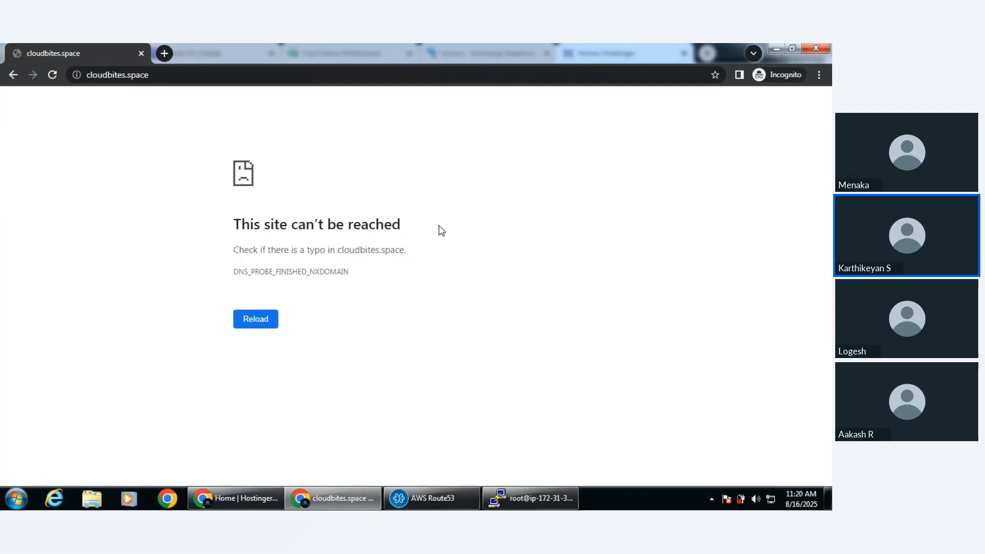
key(F5)
key(alt+Tab)
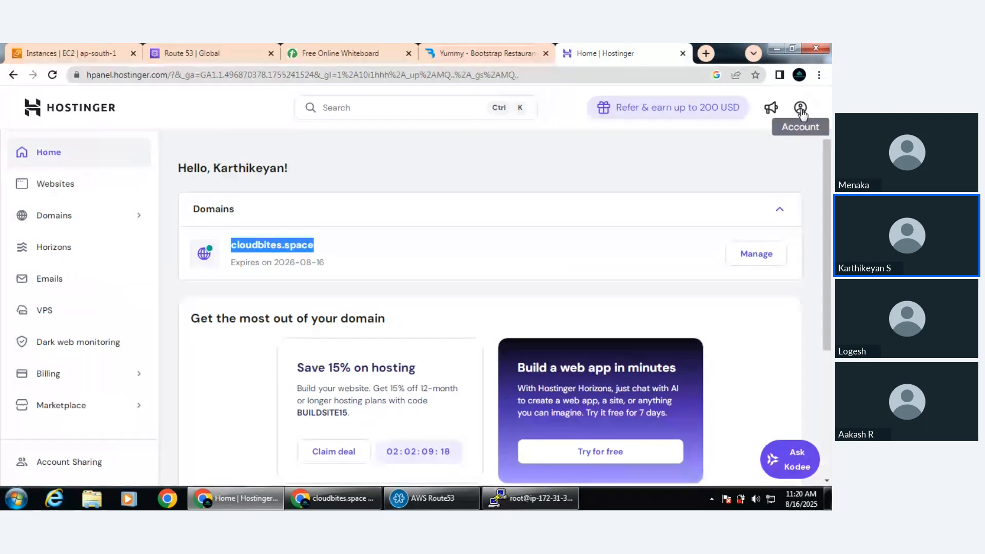
Highlight the getting-started text and the service description on the Route 53 home page
click(186, 48)
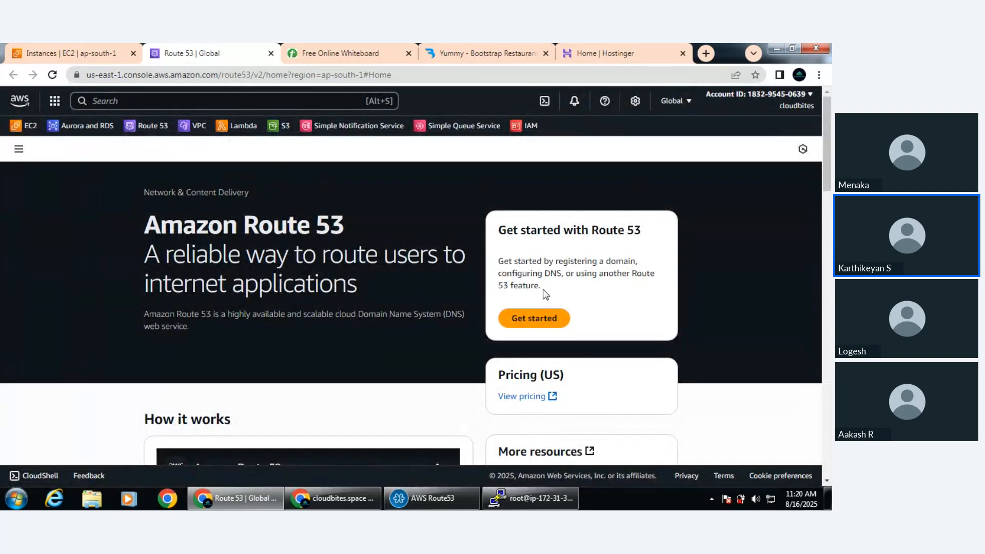
drag(542, 288, 498, 262)
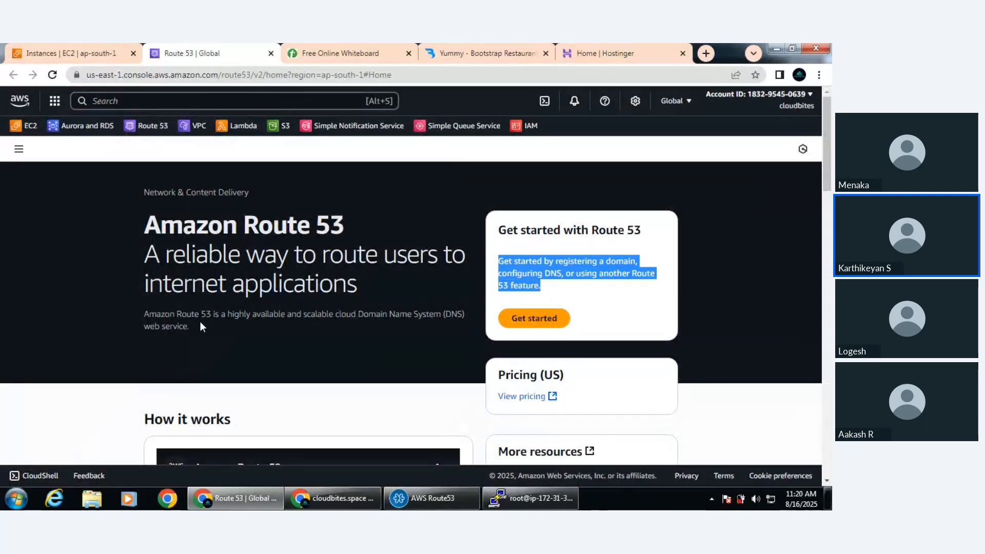
drag(201, 327, 143, 320)
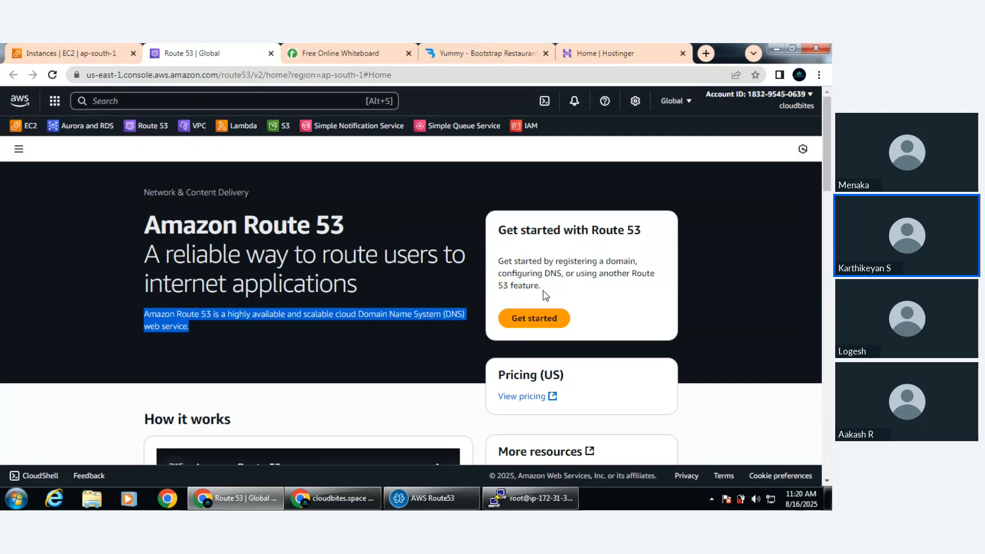
Get started with Route 53 using the Register a domain starting point to reach the domain registration page
click(547, 318)
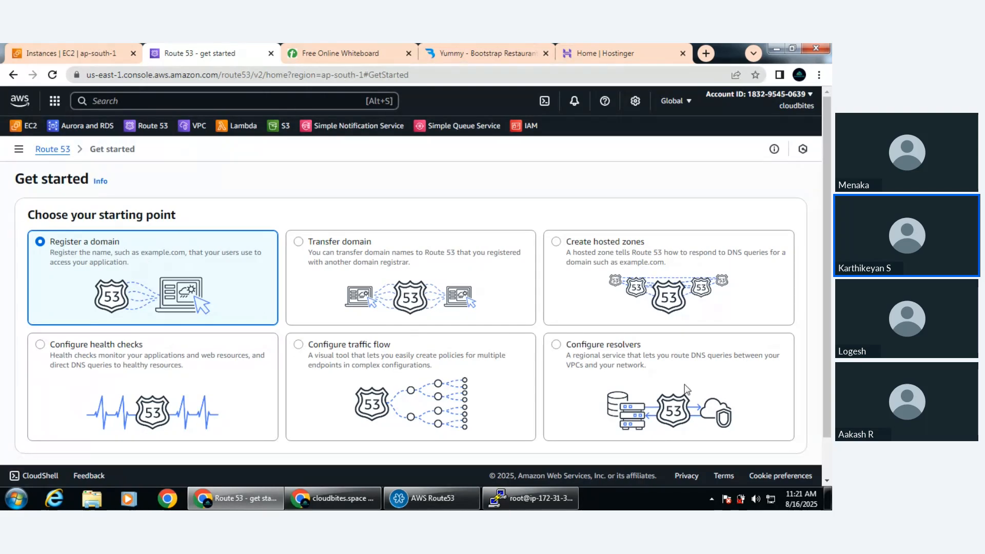
scroll(739, 416, down, 1)
click(755, 430)
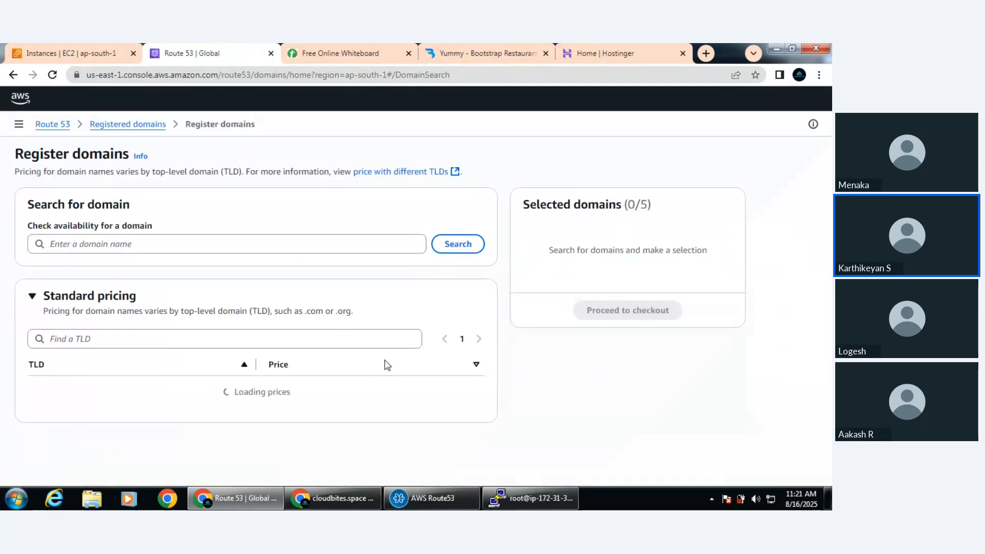
Check the availability of a first-name .com domain on the Register domains page
scroll(440, 388, down, 4)
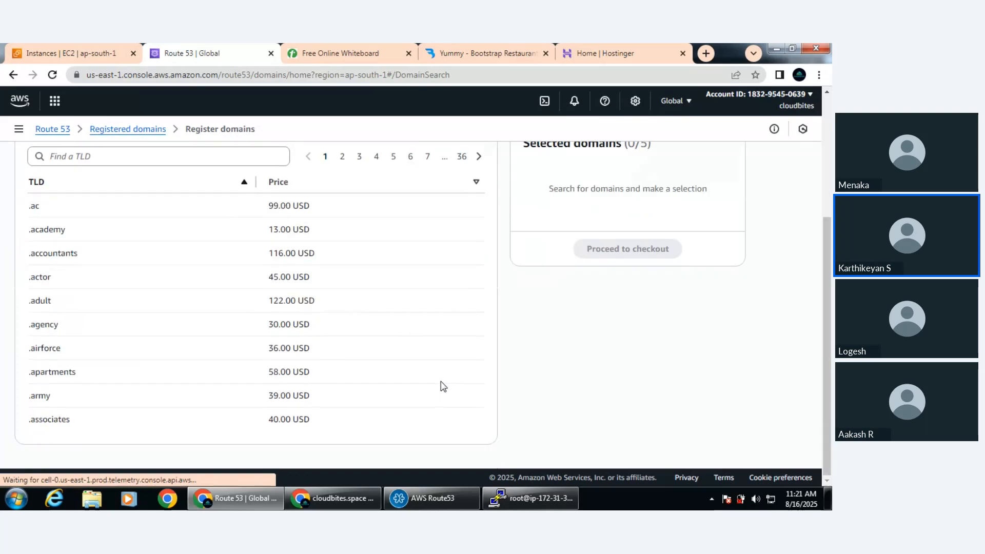
scroll(444, 378, up, 4)
click(146, 245)
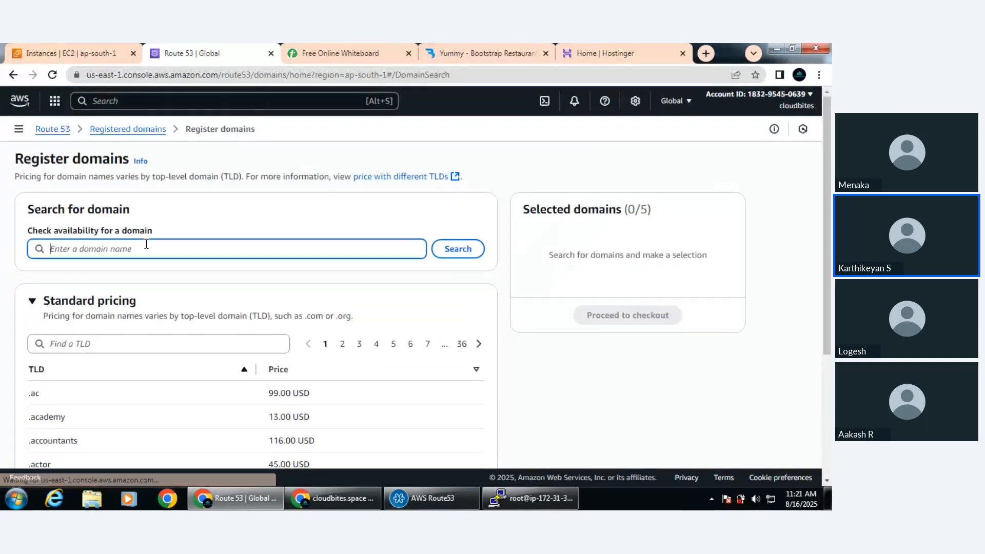
text(karthik)
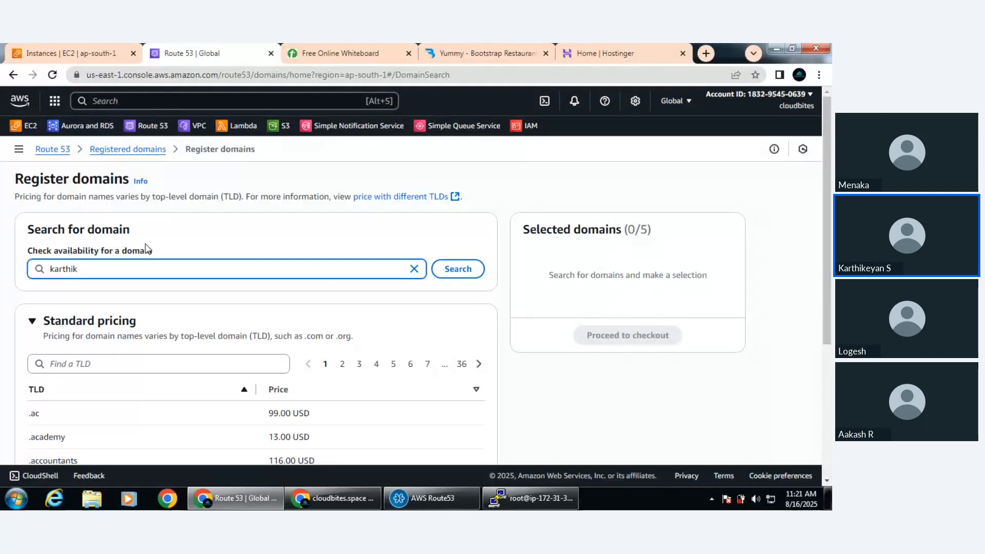
text(.com)
click(455, 270)
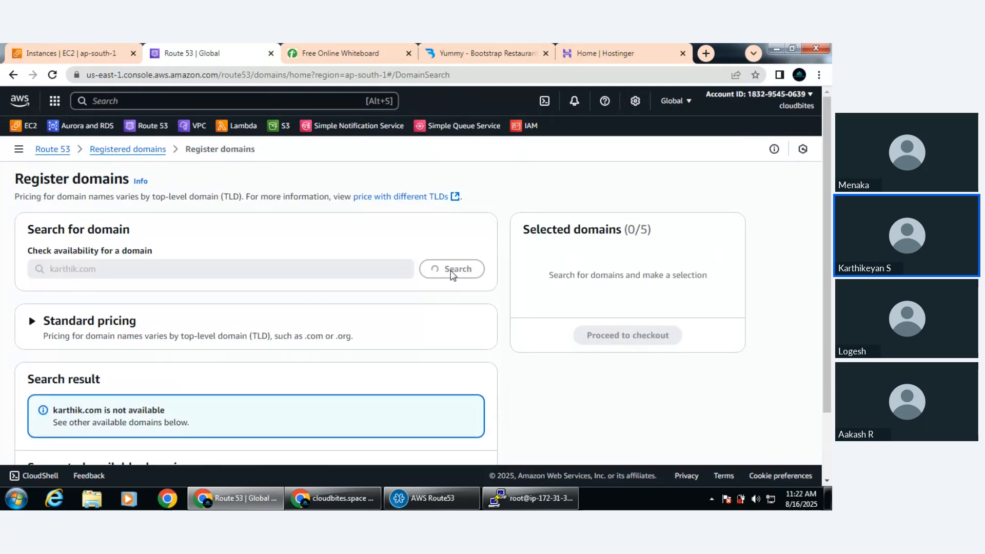
Review the suggested available domains and highlight their yearly prices
scroll(455, 278, down, 2)
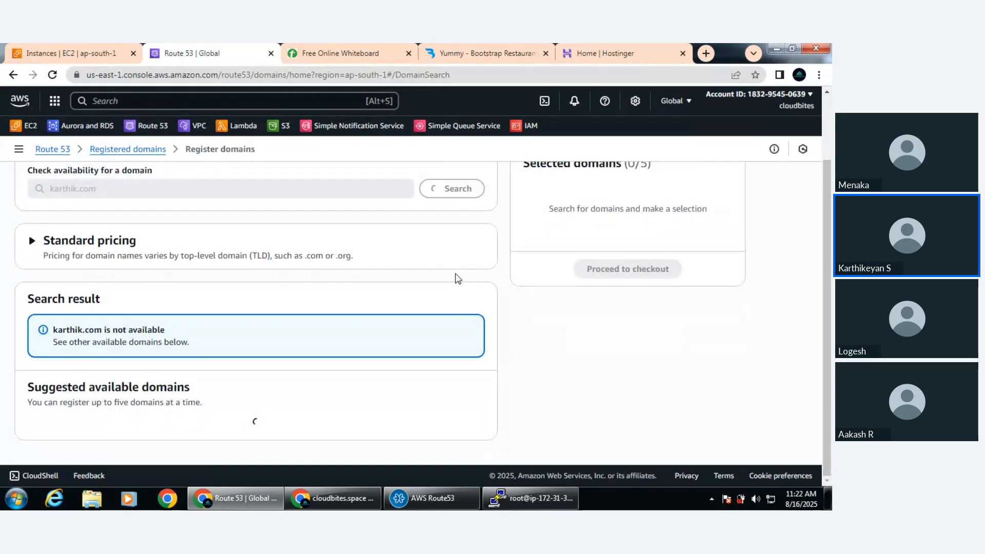
scroll(459, 280, down, 1)
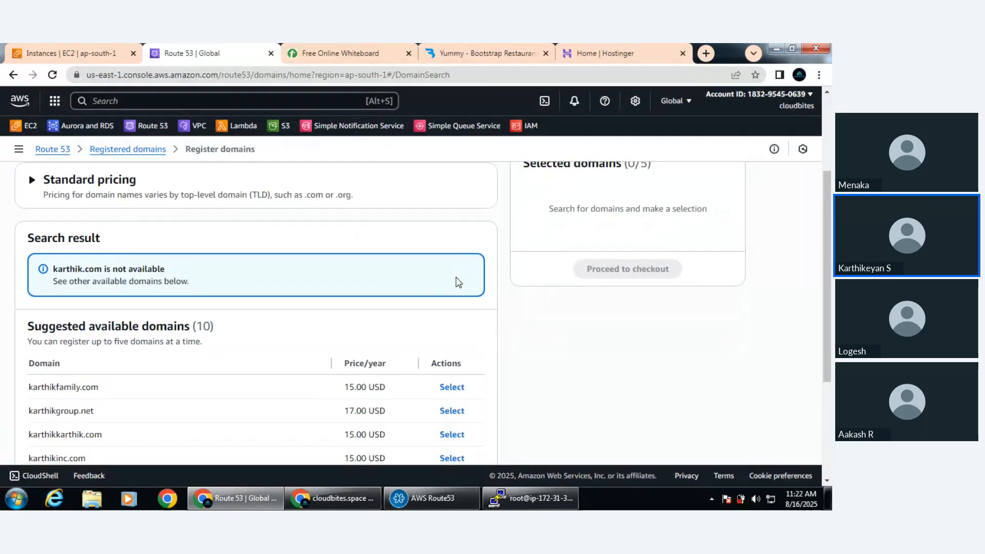
scroll(240, 375, down, 2)
scroll(191, 368, down, 1)
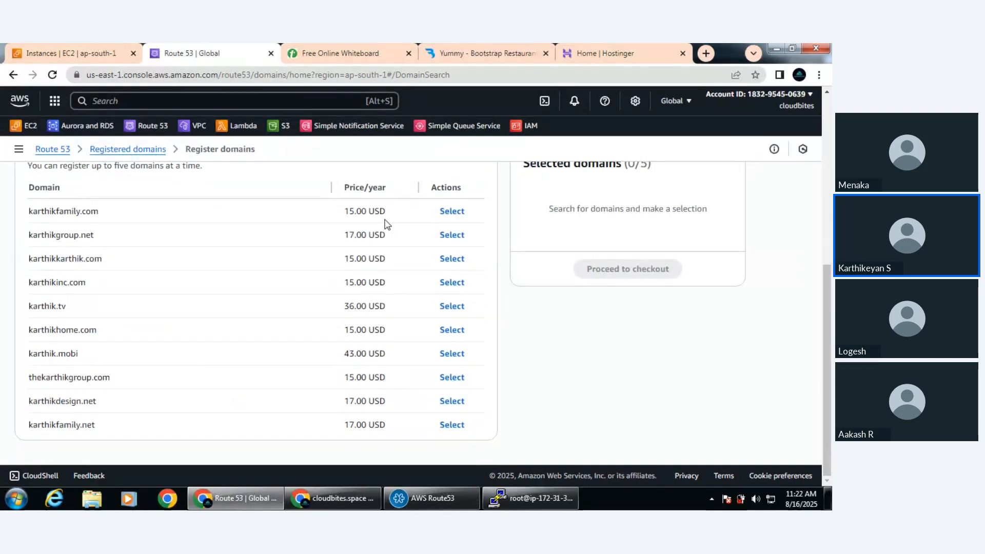
drag(385, 220, 398, 421)
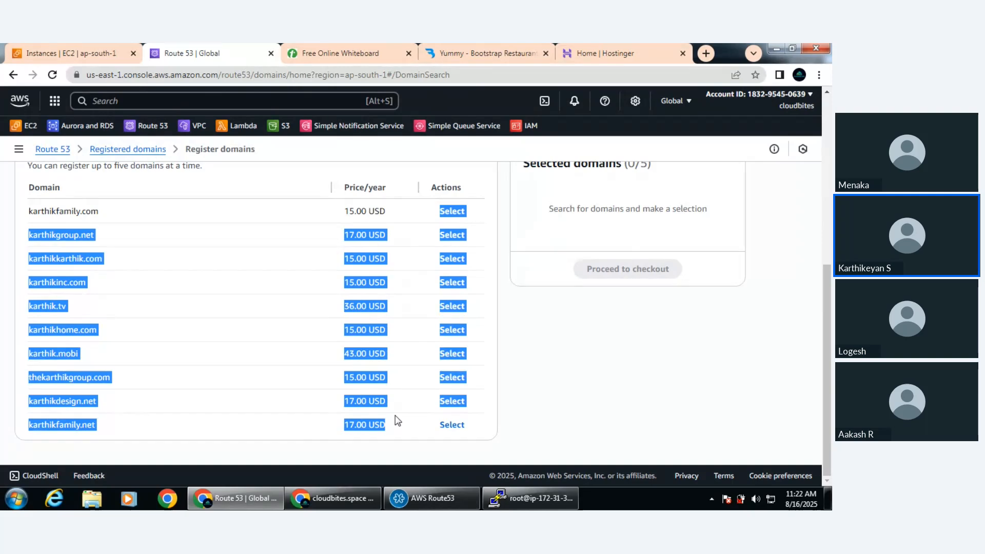
Refer to cloudbites.space on the Hostinger dashboard, then highlight parts of the suggested domain names in the Route 53 list
click(581, 49)
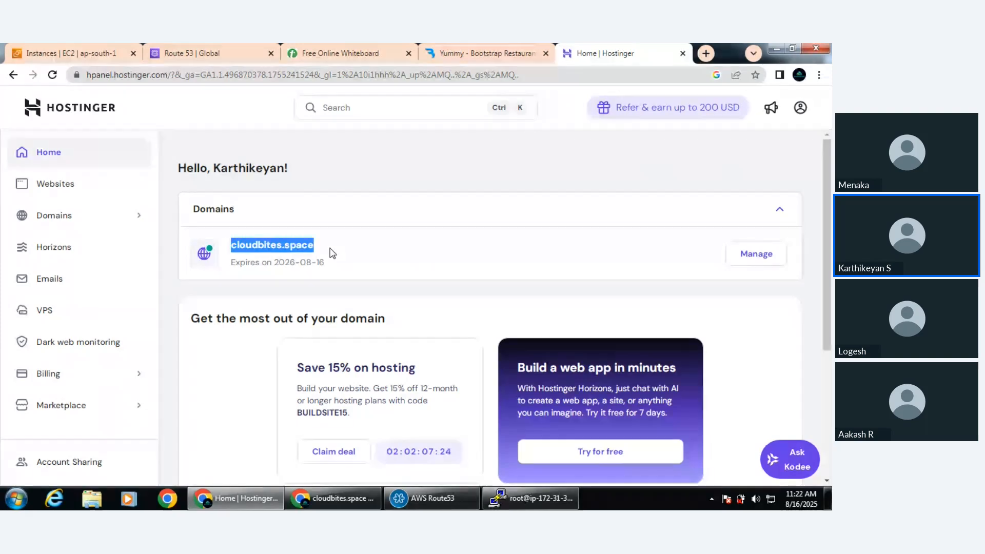
click(188, 47)
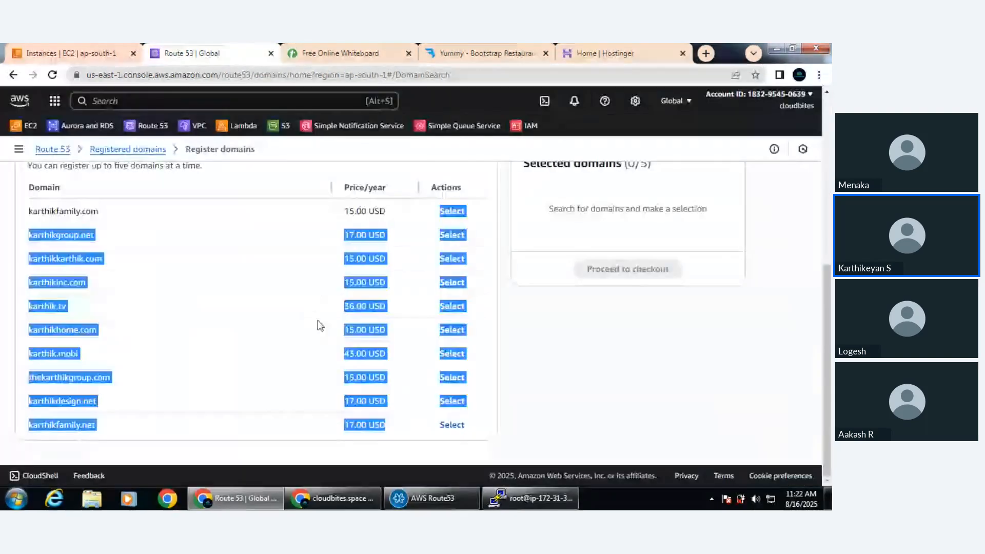
click(52, 285)
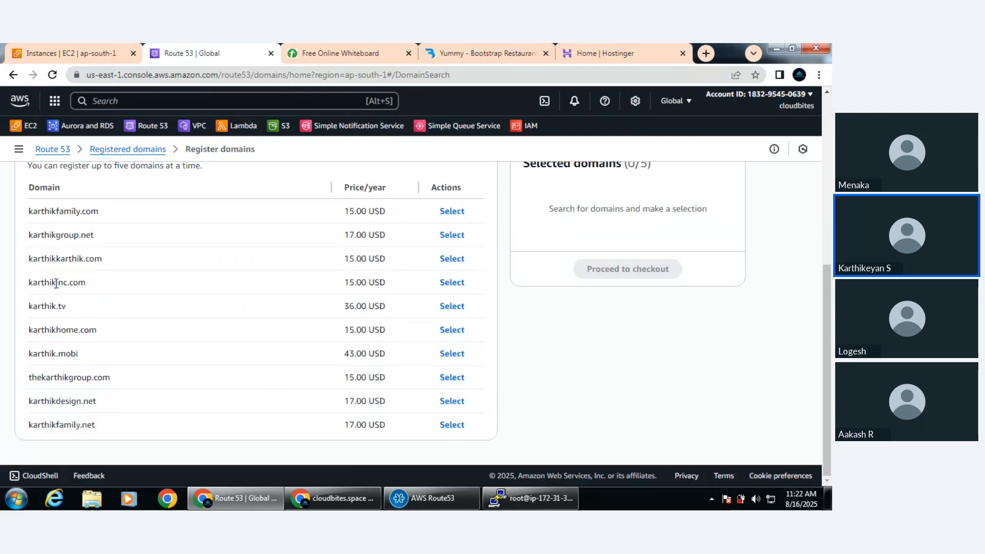
double_click(52, 282)
double_click(93, 258)
scroll(198, 292, up, 5)
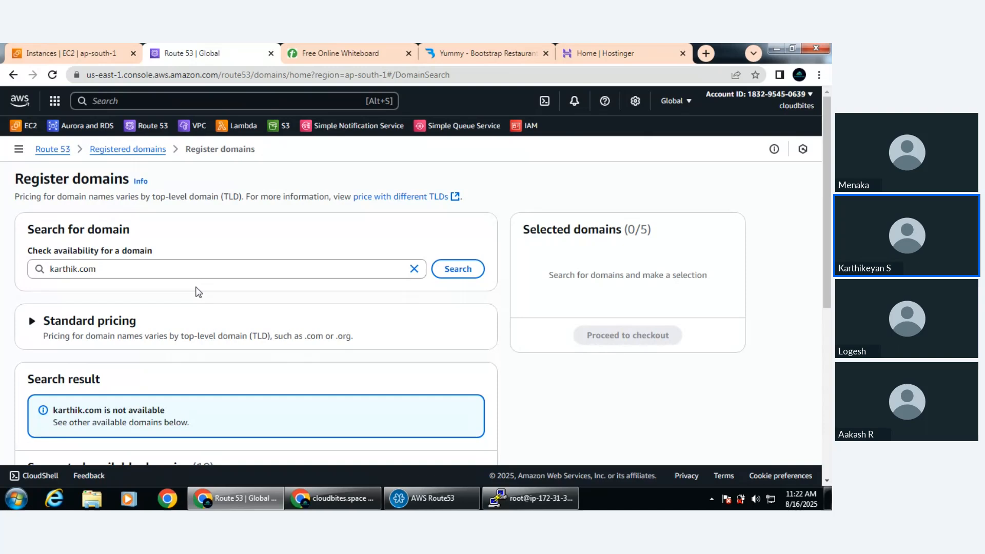
scroll(161, 303, down, 5)
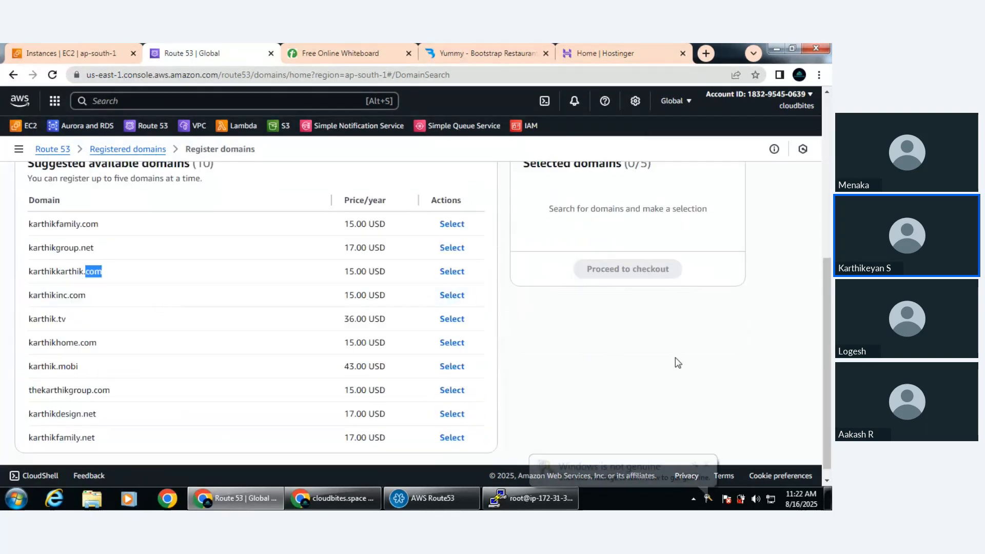
Select the suggested domain ending in inc.com for registration and cancel leaving the Register domains page
click(452, 294)
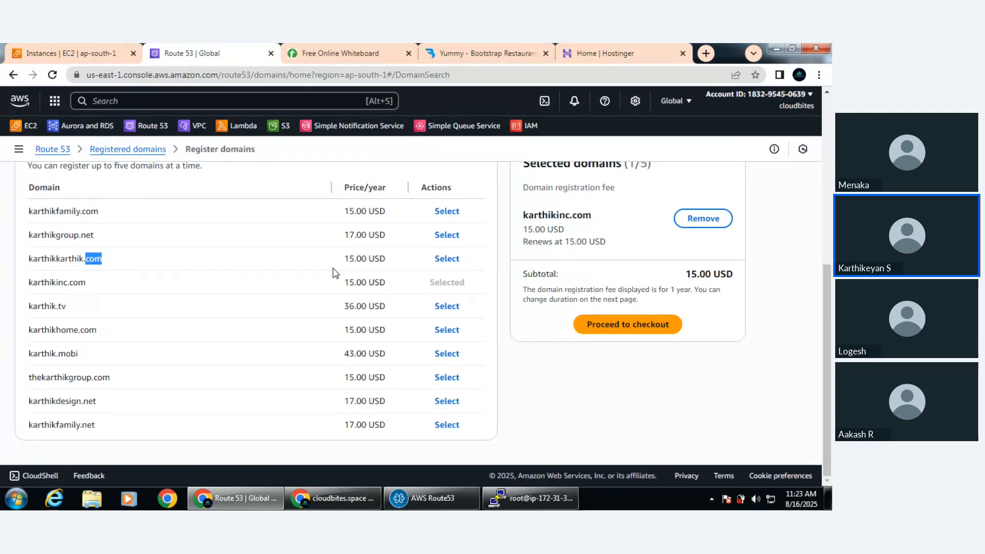
scroll(334, 272, up, 5)
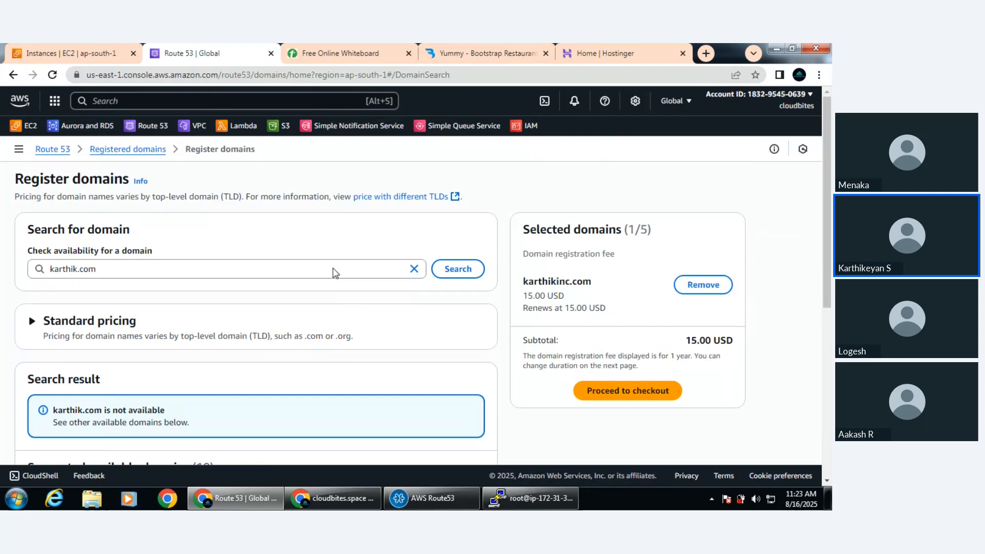
click(114, 154)
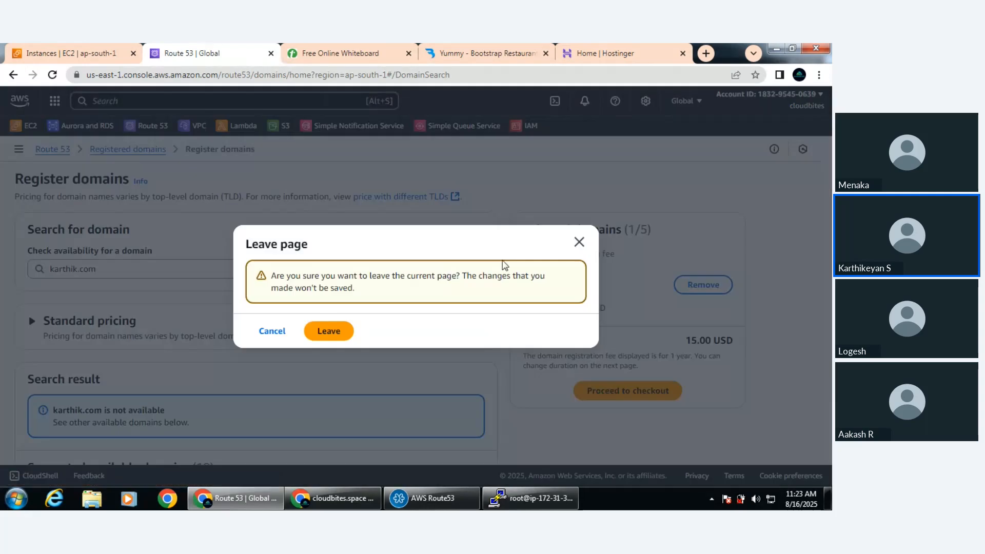
click(276, 333)
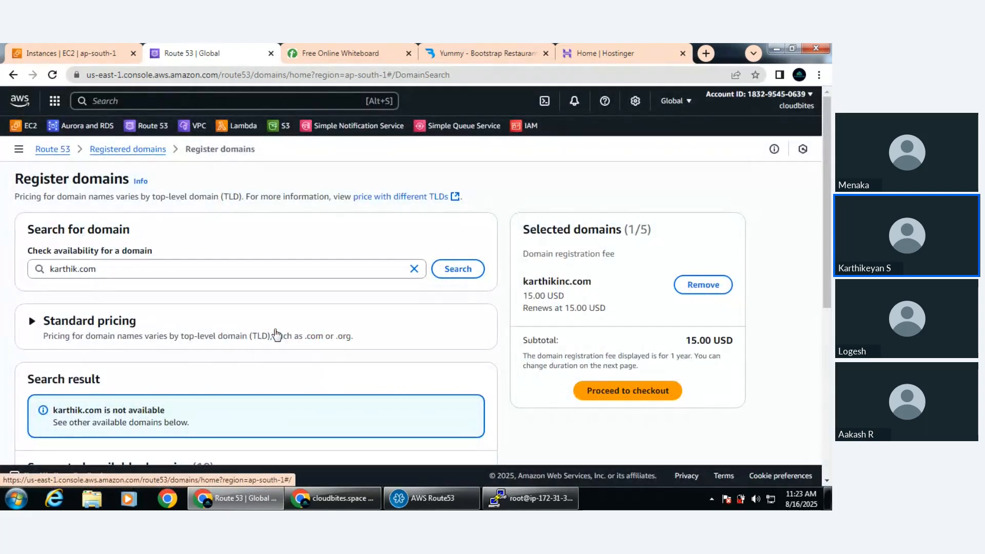
Revisit cloudbites.space on the Hostinger dashboard, then leave the Route 53 domain registration page without saving the selection
click(611, 49)
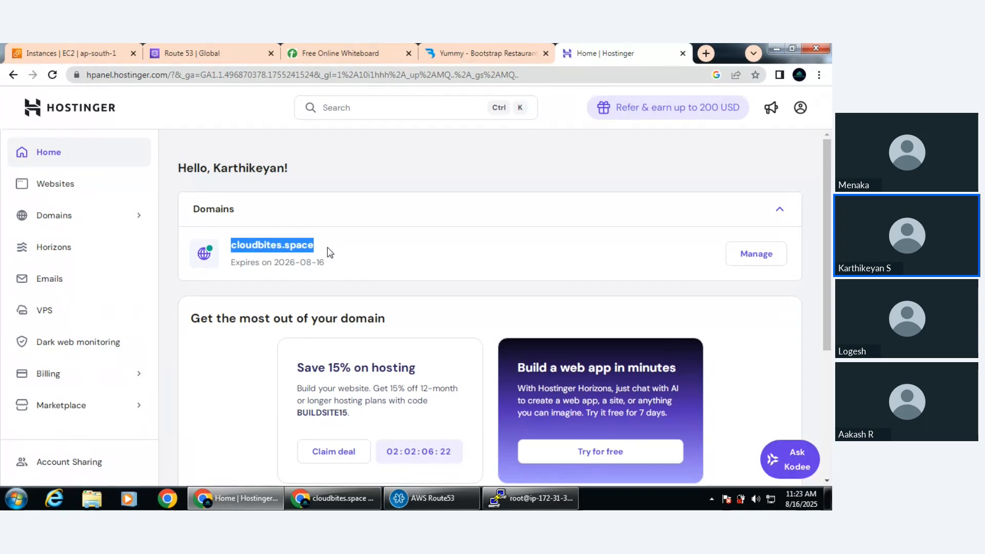
click(216, 53)
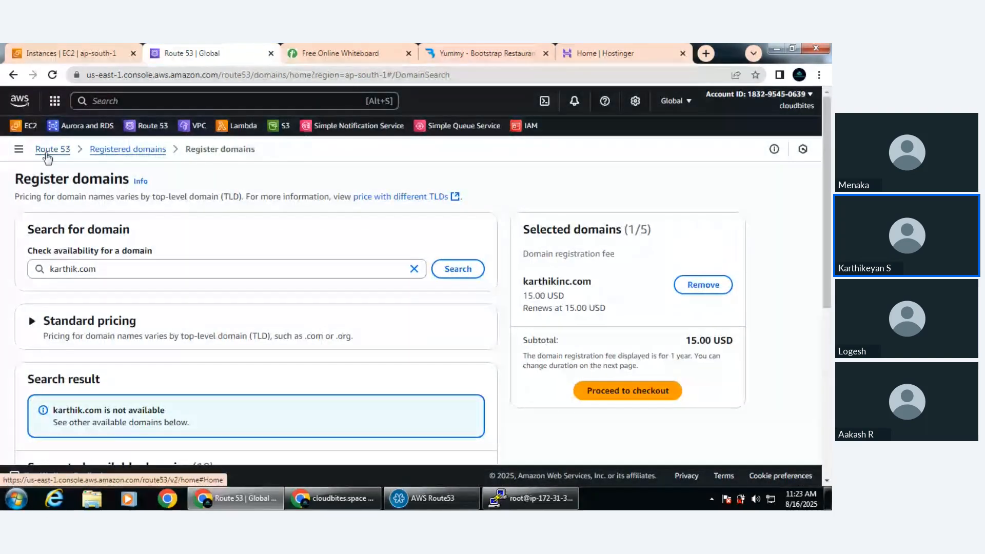
click(47, 154)
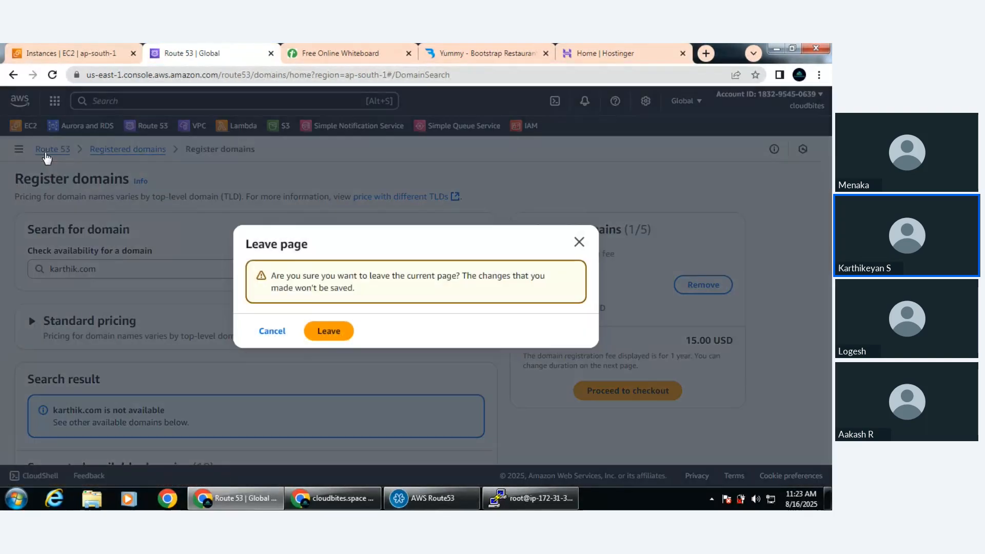
click(328, 331)
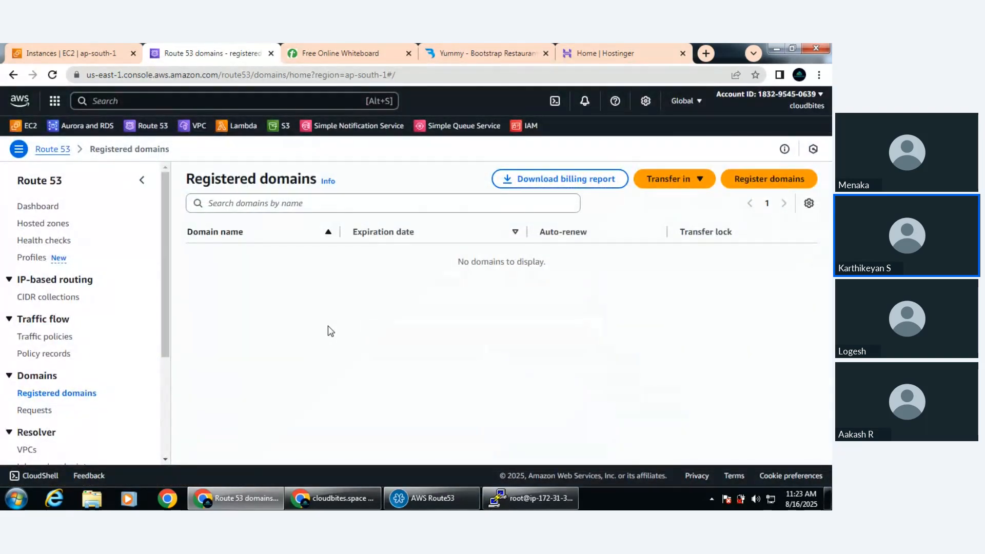
Start a new hosted zone from the Route 53 dashboard and set its domain name to cloudbites.space
click(42, 207)
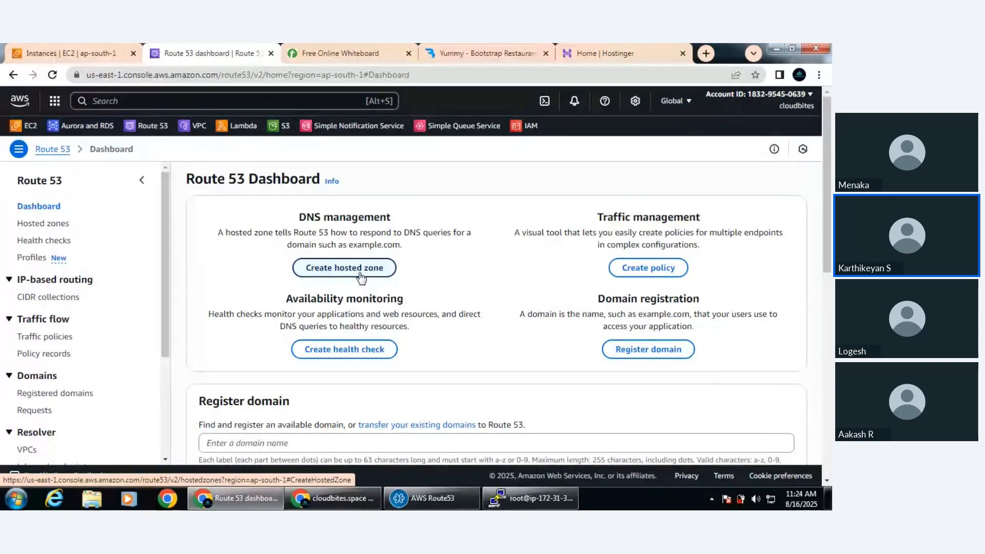
click(361, 276)
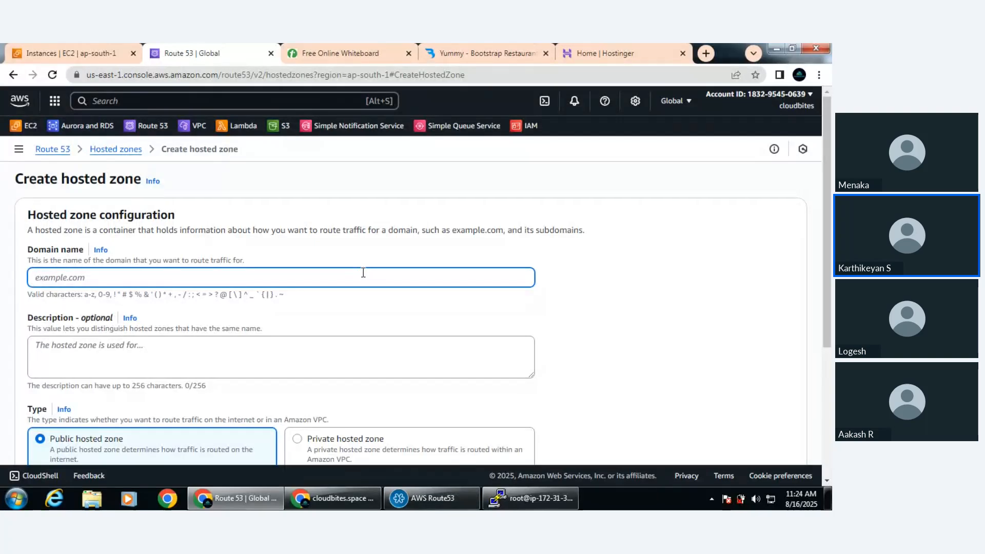
text(cloudbites.space)
click(622, 267)
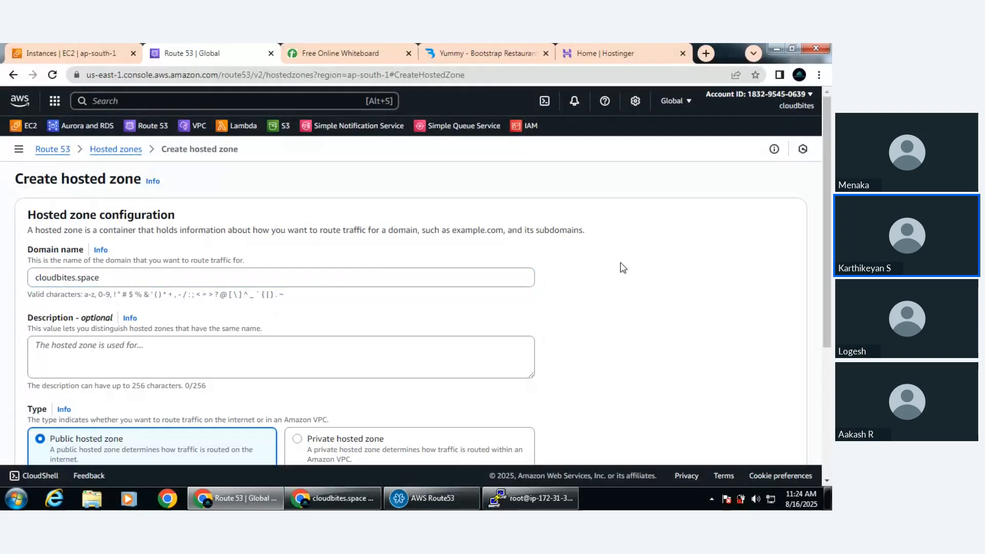
Describe the hosted zone as "I am using this domain for demo purpose"
click(114, 358)
text(am usi)
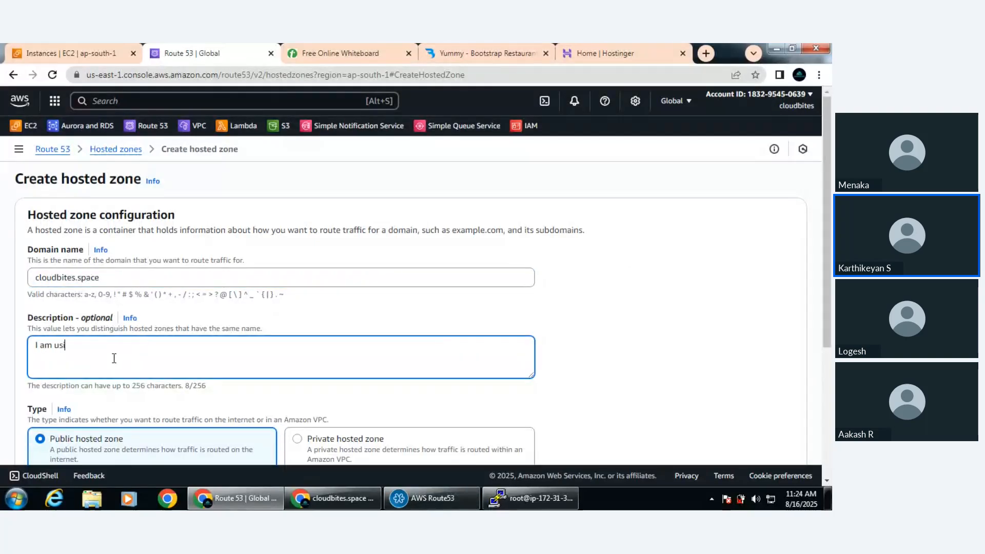
text(ng this domain for demo)
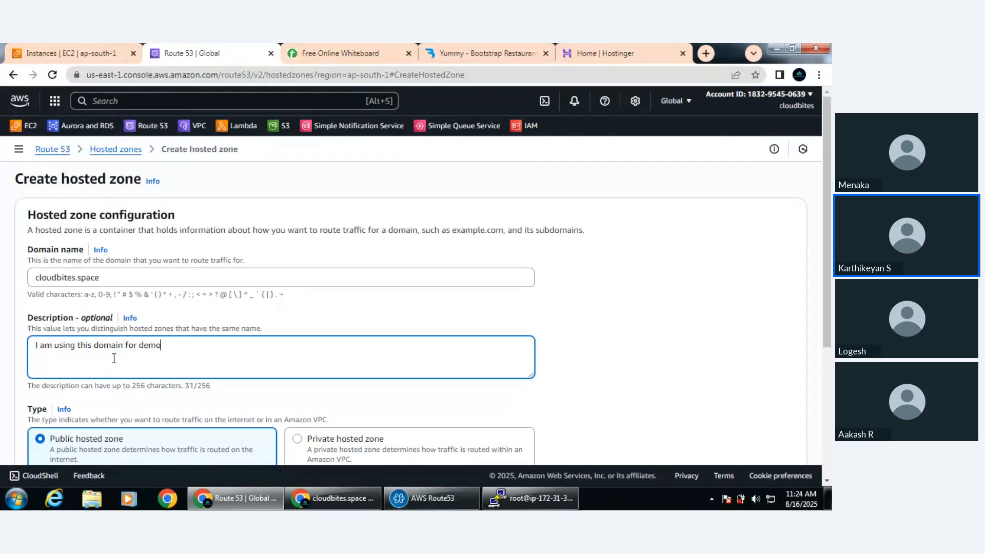
text( purpose)
click(574, 337)
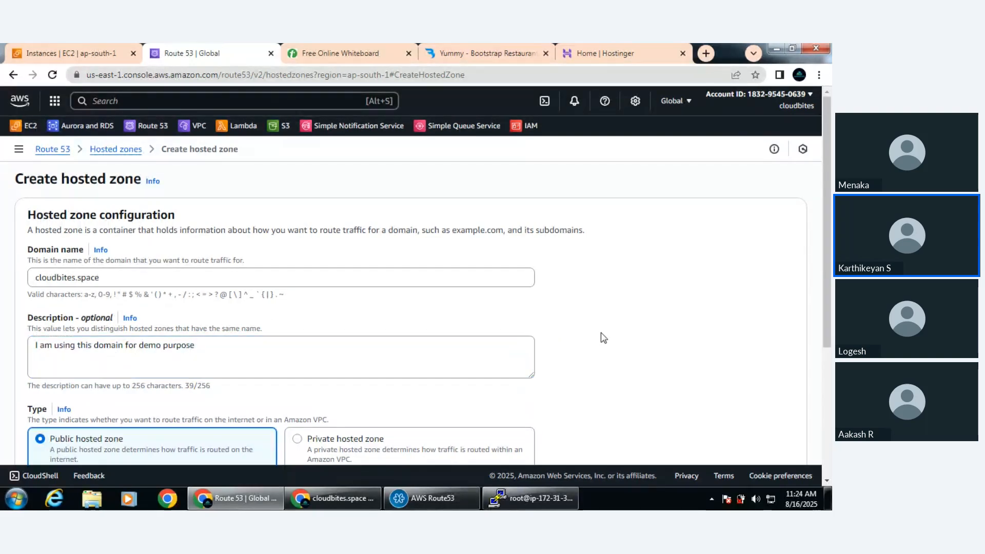
Create cloudbites.space as a public hosted zone without tags and open its records from the hosted zones list
scroll(603, 337, down, 3)
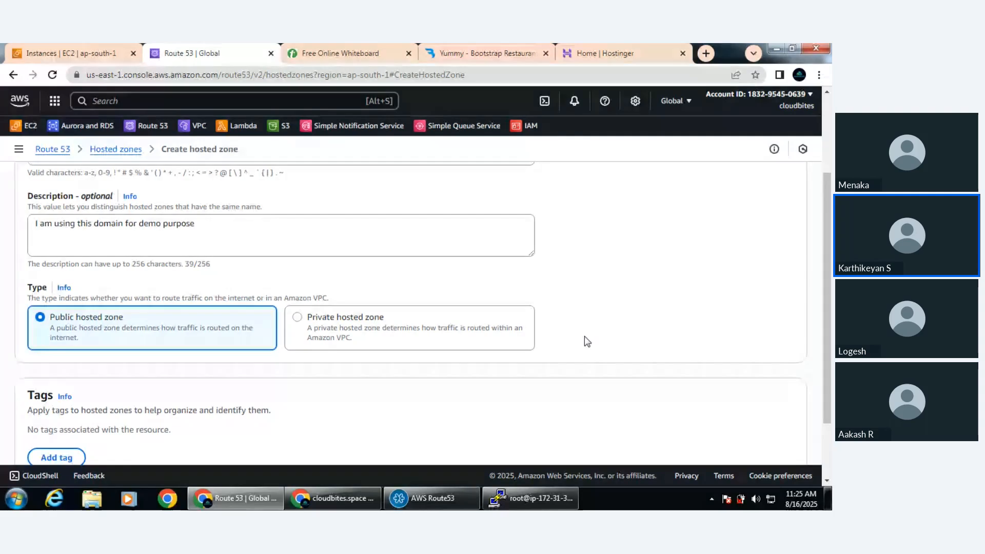
scroll(585, 338, down, 2)
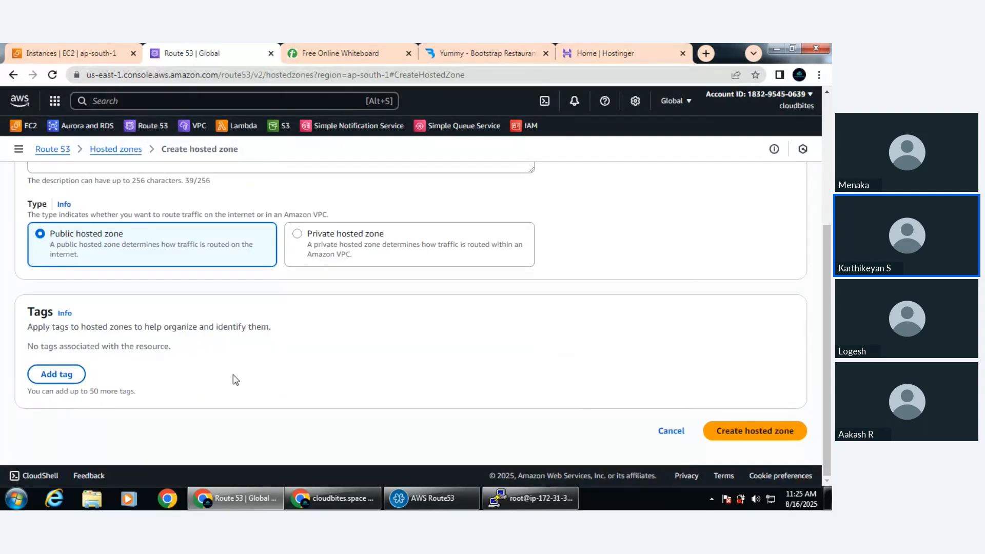
scroll(257, 380, up, 5)
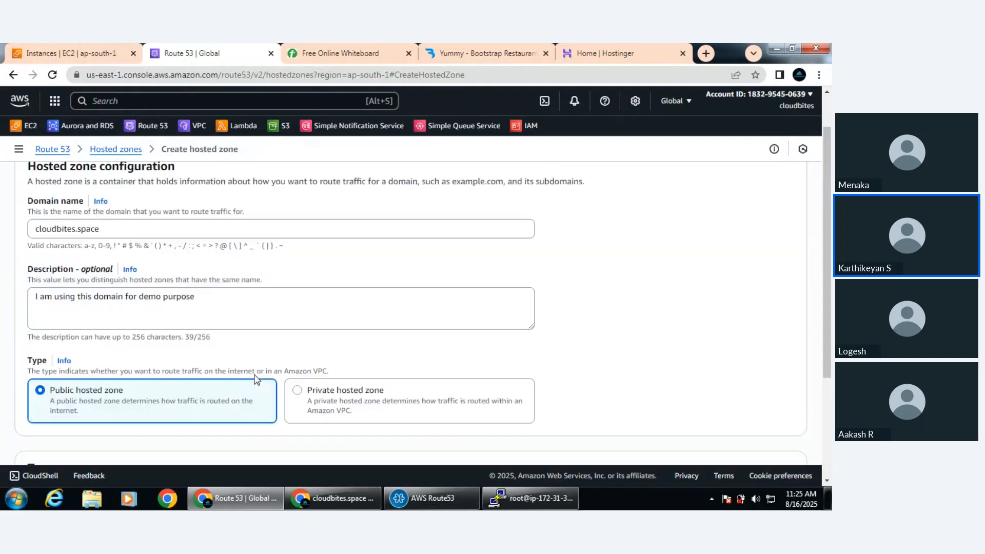
double_click(124, 273)
triple_click(124, 274)
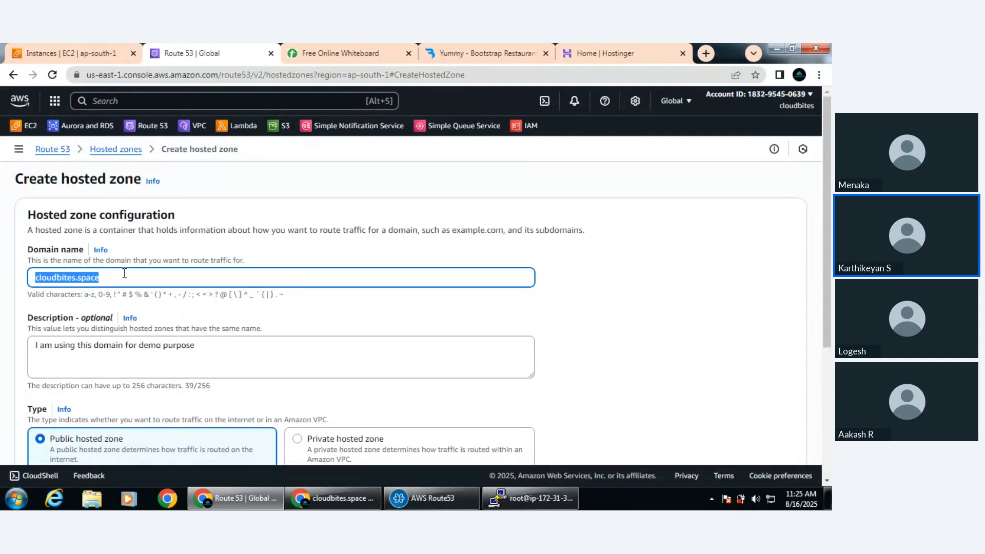
click(578, 296)
scroll(579, 301, down, 4)
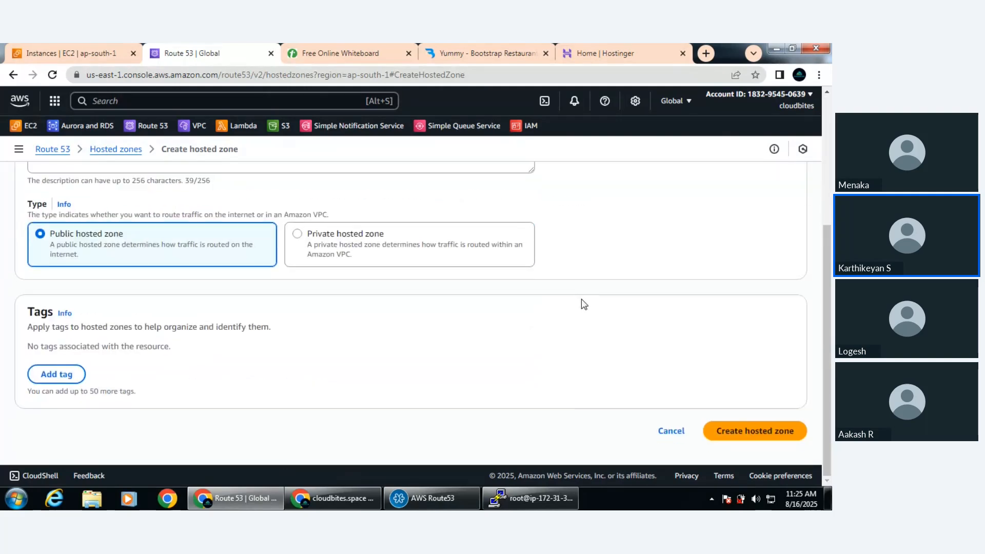
click(764, 432)
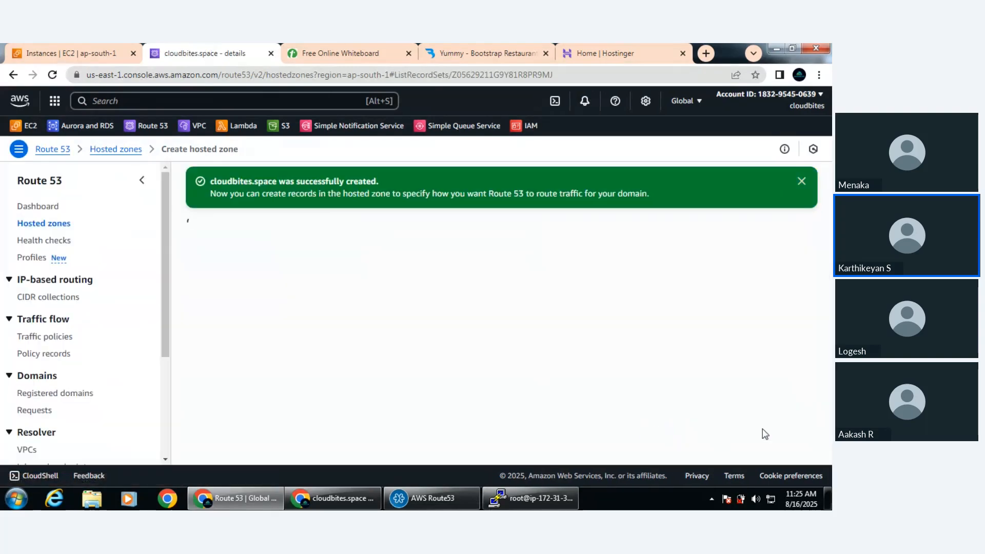
click(116, 149)
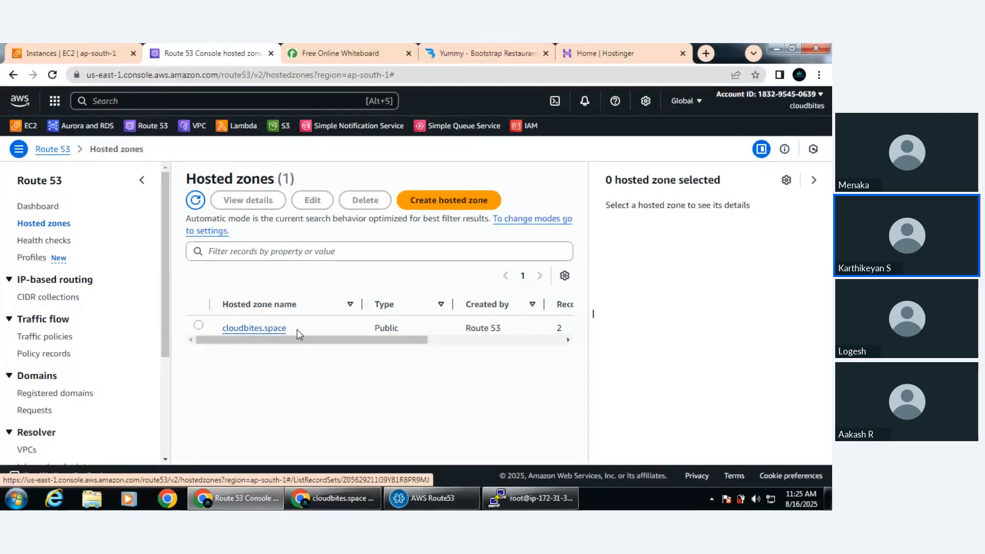
click(269, 334)
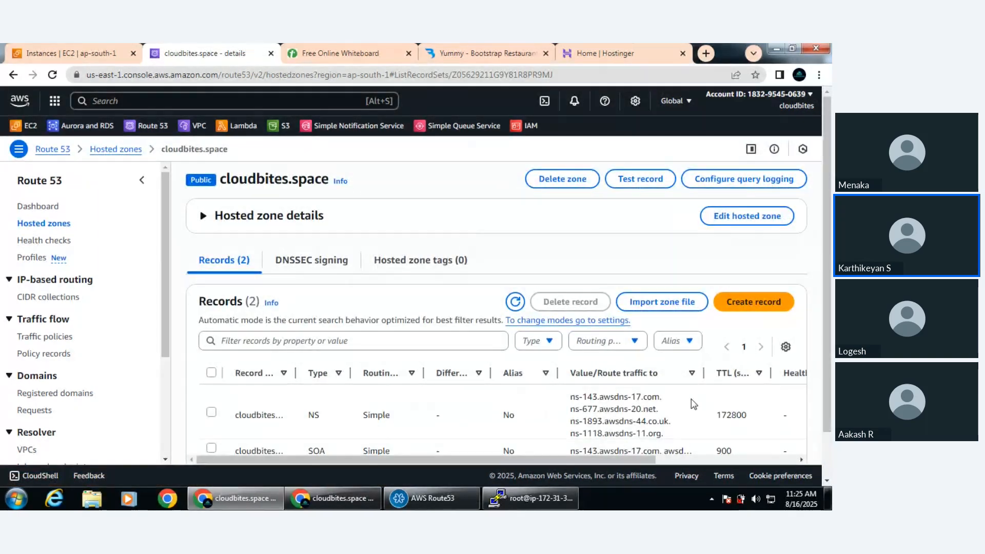
Start a new record in the cloudbites.space hosted zone and look through the available record types
scroll(697, 405, down, 1)
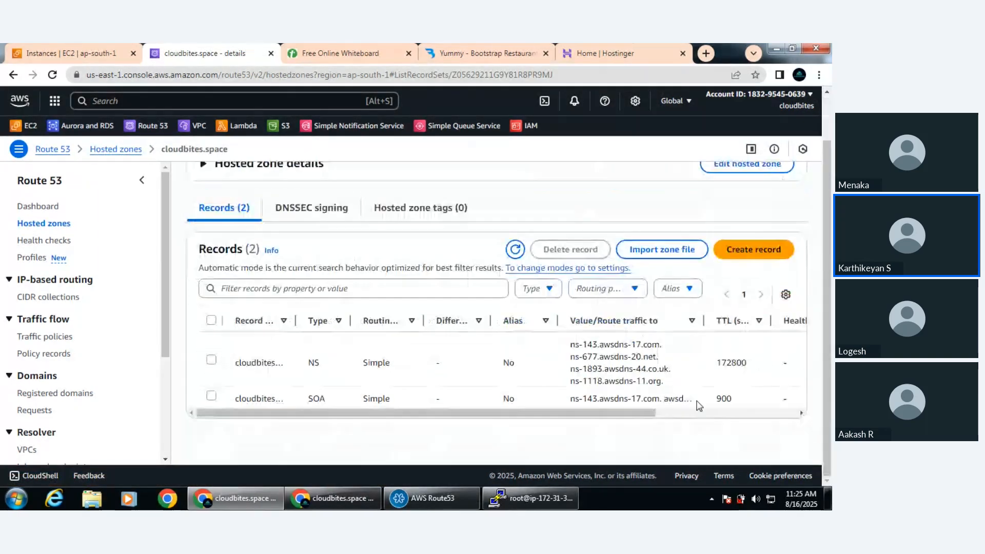
click(760, 261)
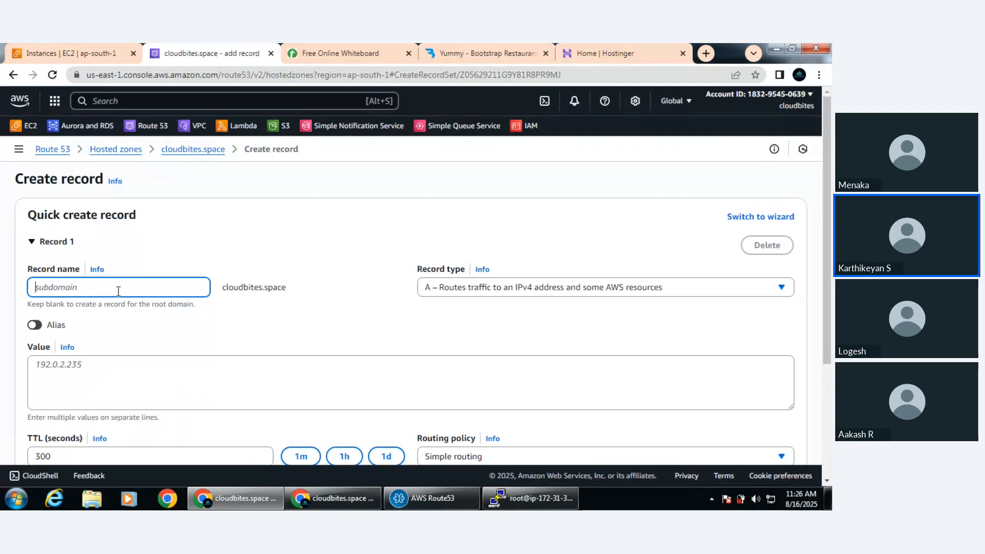
click(230, 329)
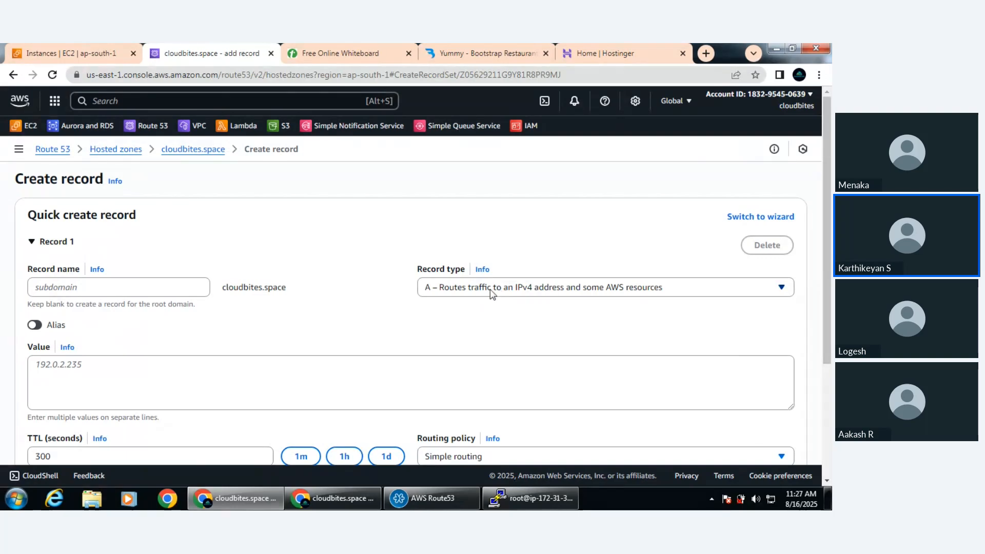
click(437, 289)
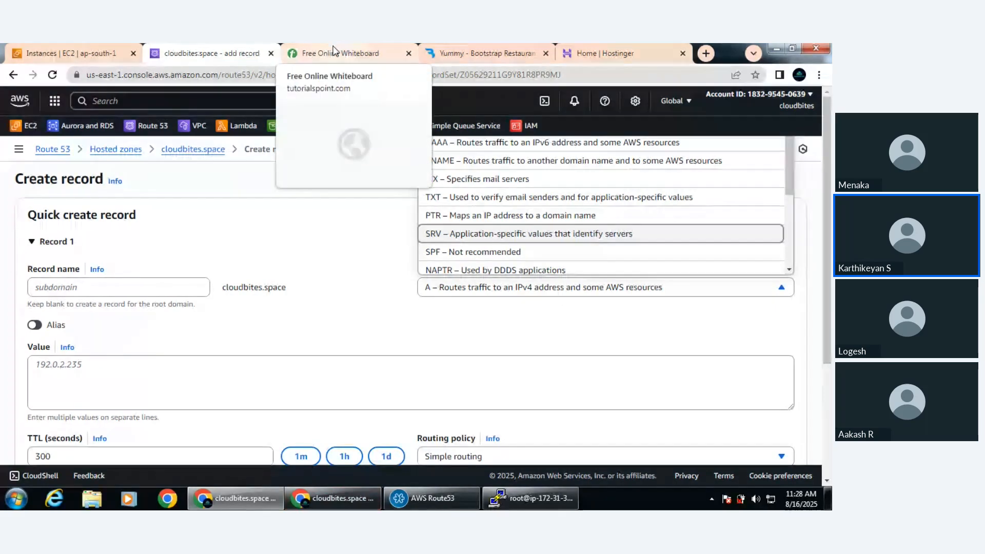
Switch to Paint and draw a circle about 115 × 104 px in the upper middle of the blank canvas
click(17, 500)
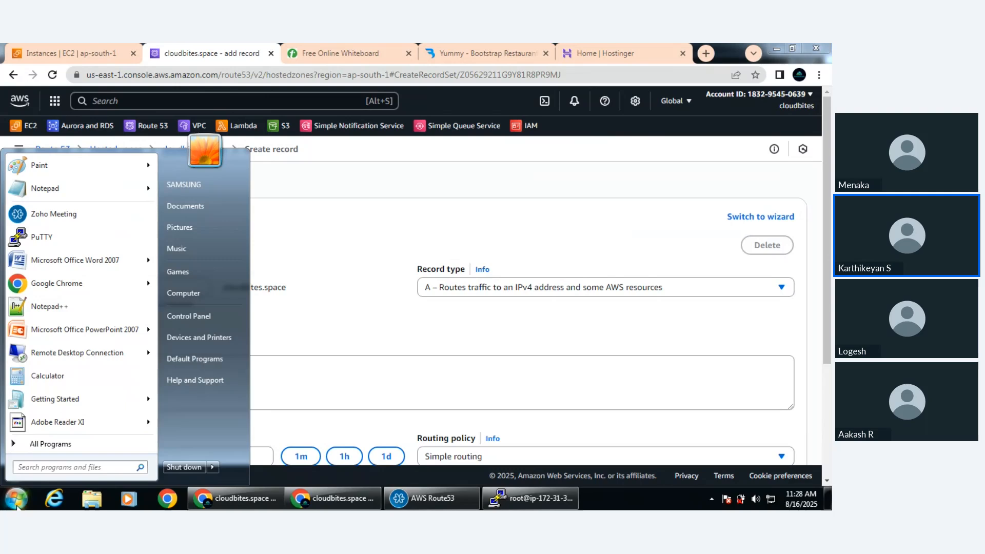
text(paint)
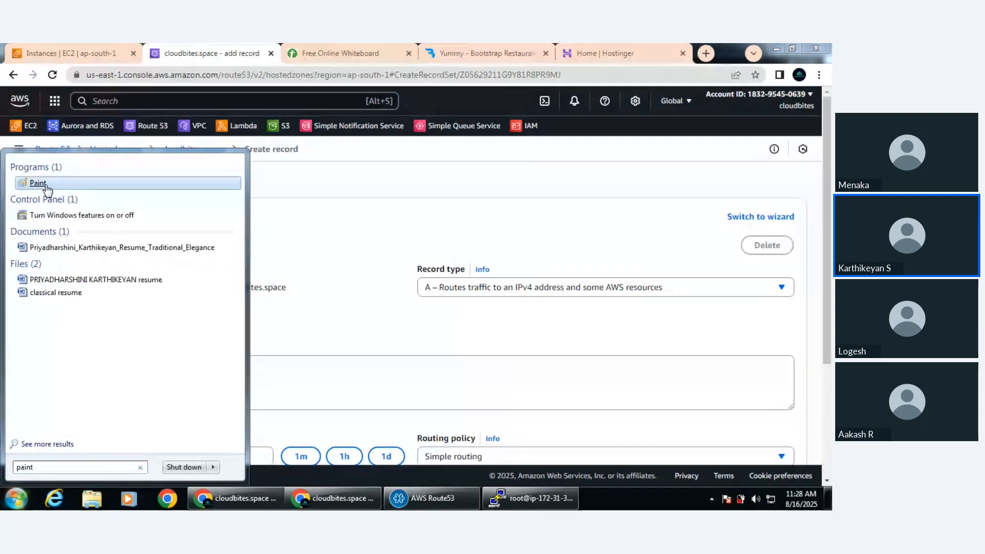
click(47, 187)
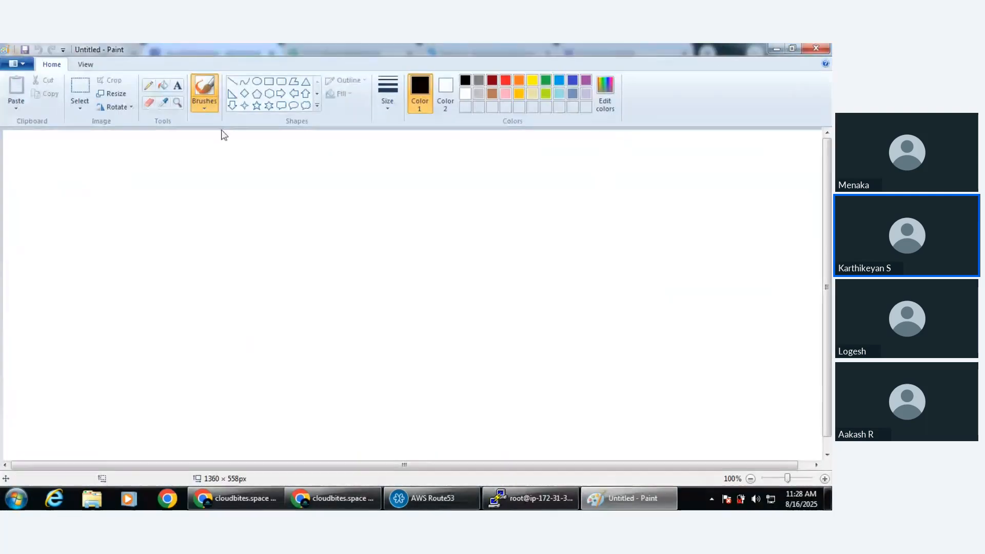
click(257, 81)
drag(299, 163, 370, 226)
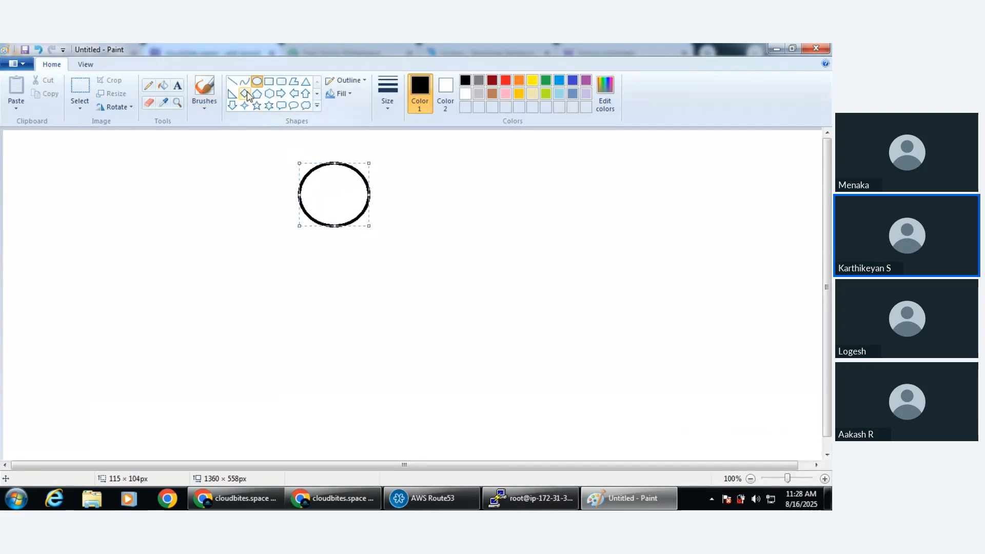
Draw a line down from the circle and three stacked horizontal rectangles below it, the lowest about 352 × 42 px
click(232, 81)
drag(336, 227, 409, 263)
click(269, 81)
drag(281, 311, 419, 340)
mouse_move(249, 358)
mouse_down()
mouse_move(330, 358)
mouse_move(464, 384)
mouse_up()
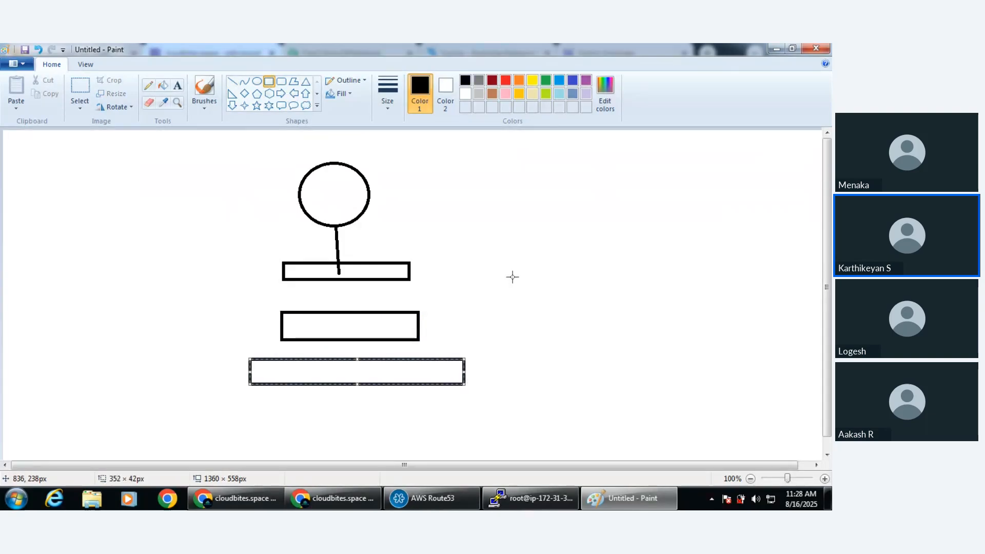
Draw a row of three upright boxes to the right of the stacked rectangles, the last about 105 × 127 px
drag(511, 272, 568, 345)
drag(634, 269, 704, 348)
drag(726, 260, 791, 337)
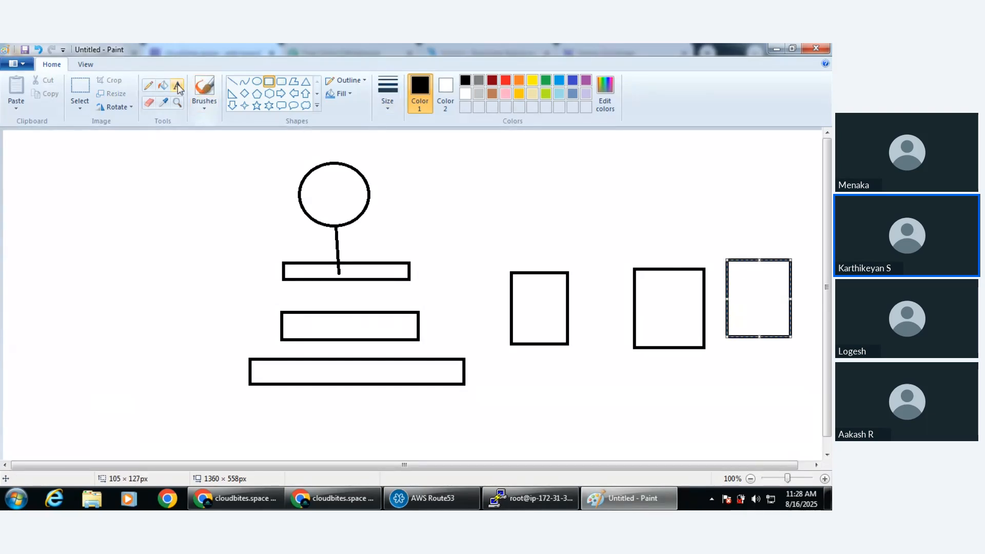
click(177, 85)
click(382, 184)
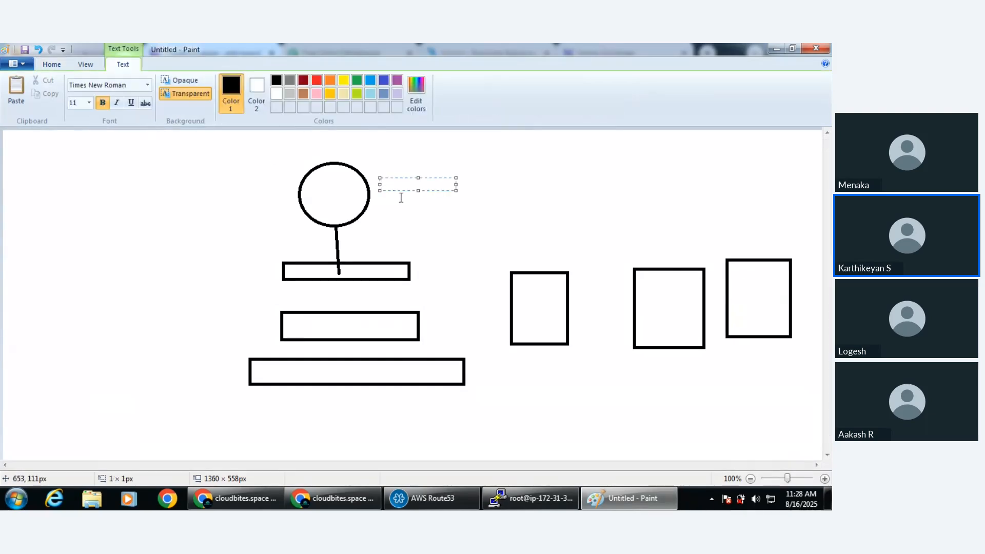
text(www.amazo)
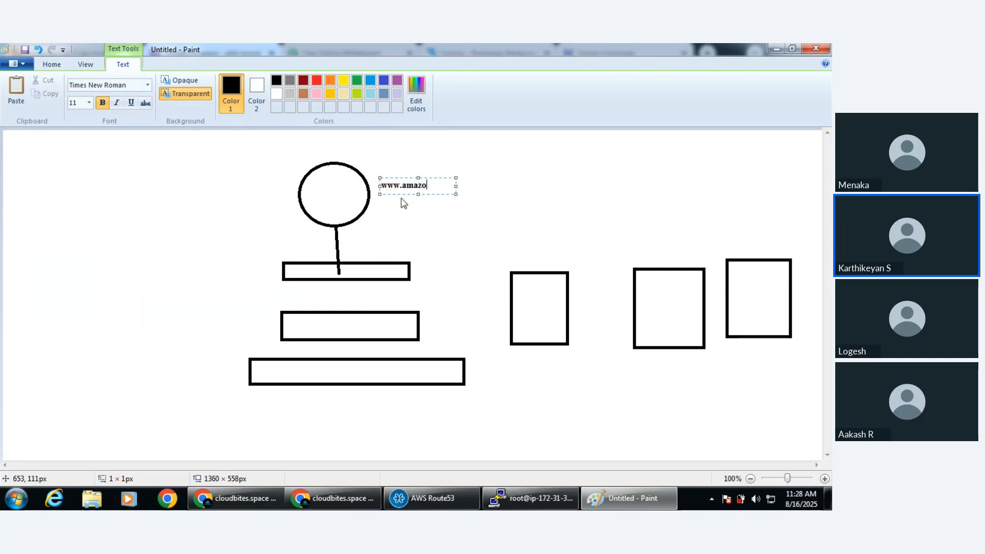
text(n.com)
click(529, 194)
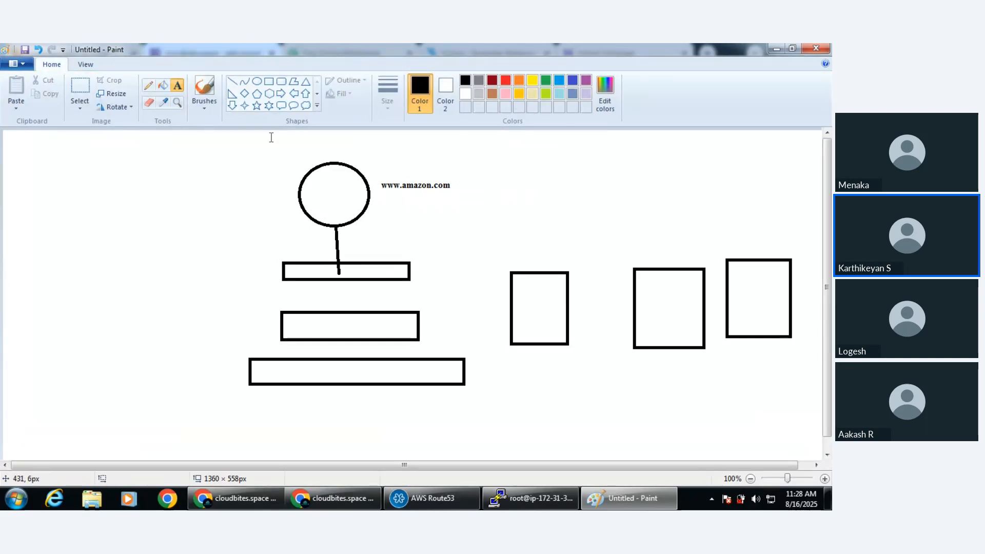
Label the top stacked rectangle "DNS server" on its right and write "Route53" inside the middle rectangle
click(424, 269)
text(DNS )
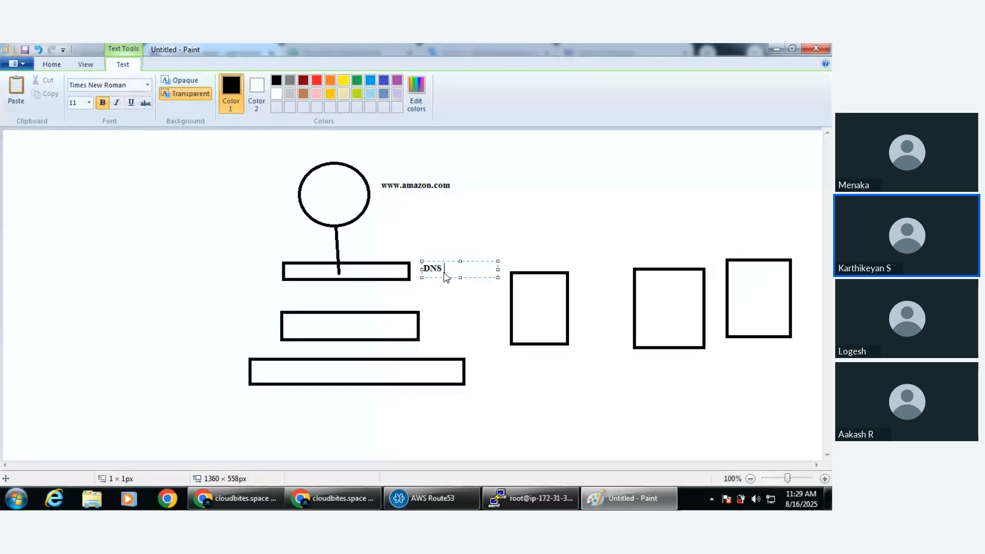
text(server)
click(303, 336)
click(321, 334)
text(Route)
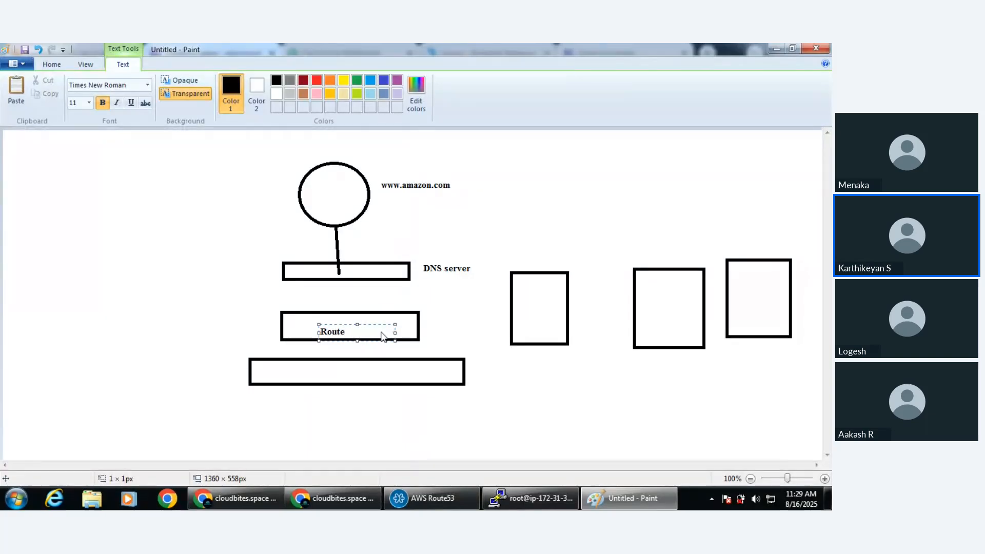
text(53)
Write "Loadbalancer" inside the lowest stacked rectangle
click(307, 373)
click(307, 374)
text(Lo)
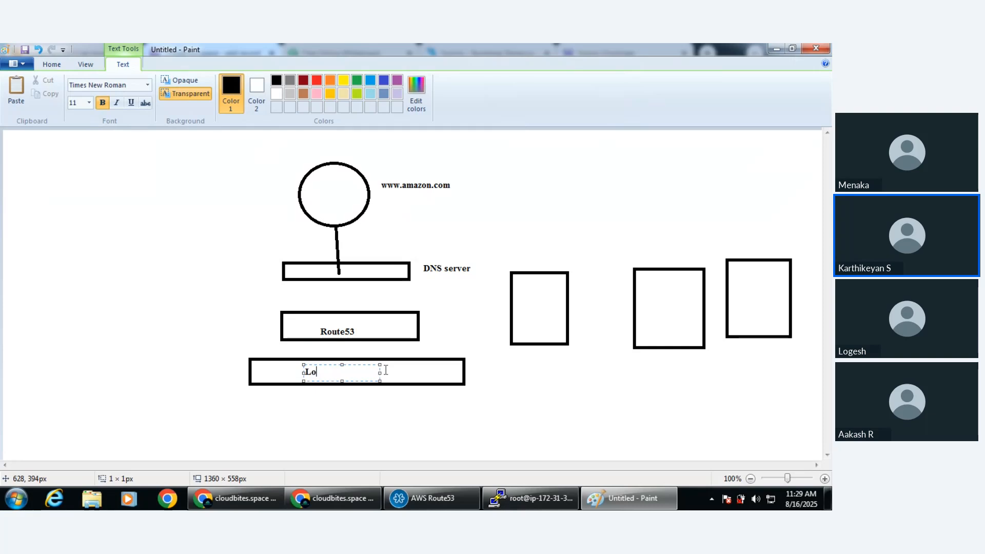
text(adbalancer)
Label the first two upright boxes "server1" and "server2", and start a text label in the third box
click(512, 307)
drag(521, 300, 597, 317)
text(ser)
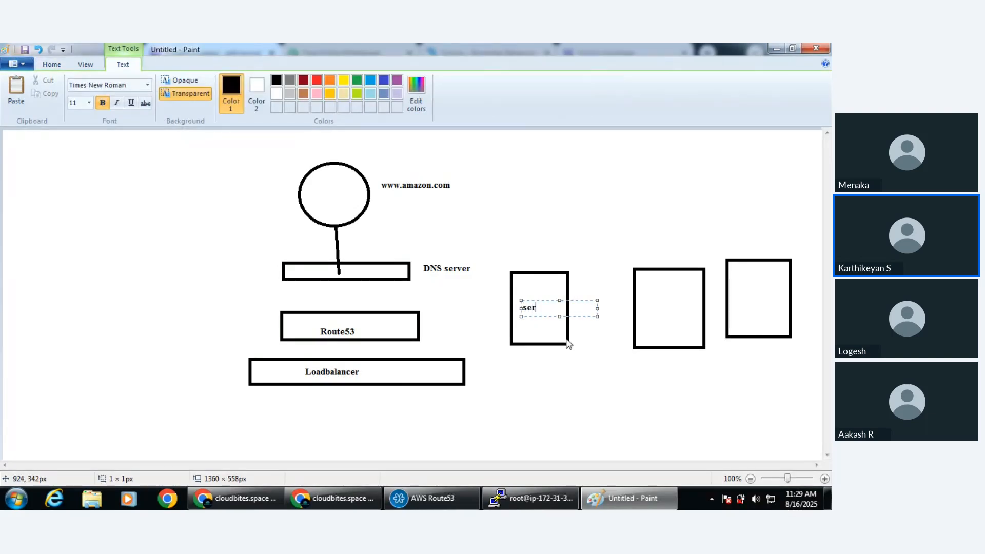
text(ver1)
click(643, 303)
drag(642, 295, 720, 311)
text(server2)
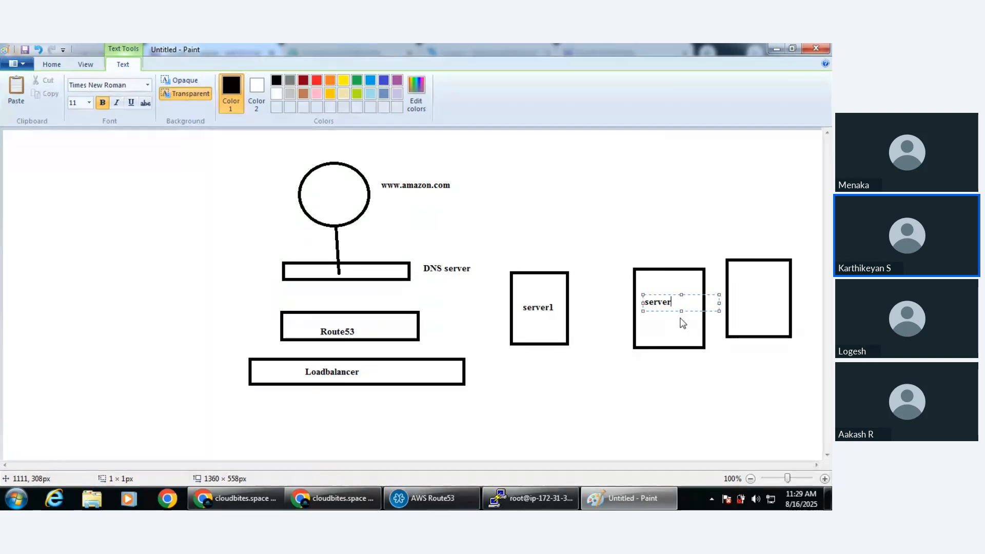
click(735, 293)
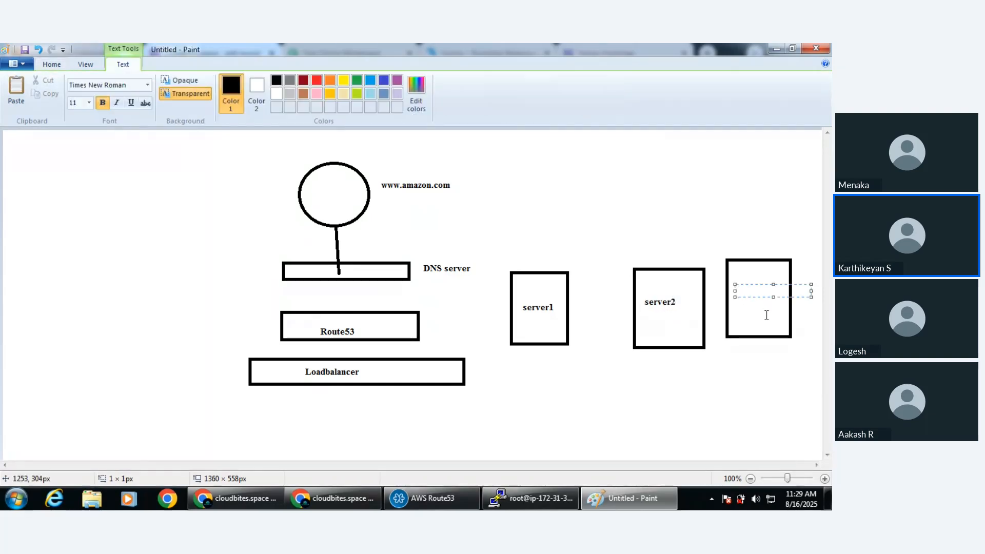
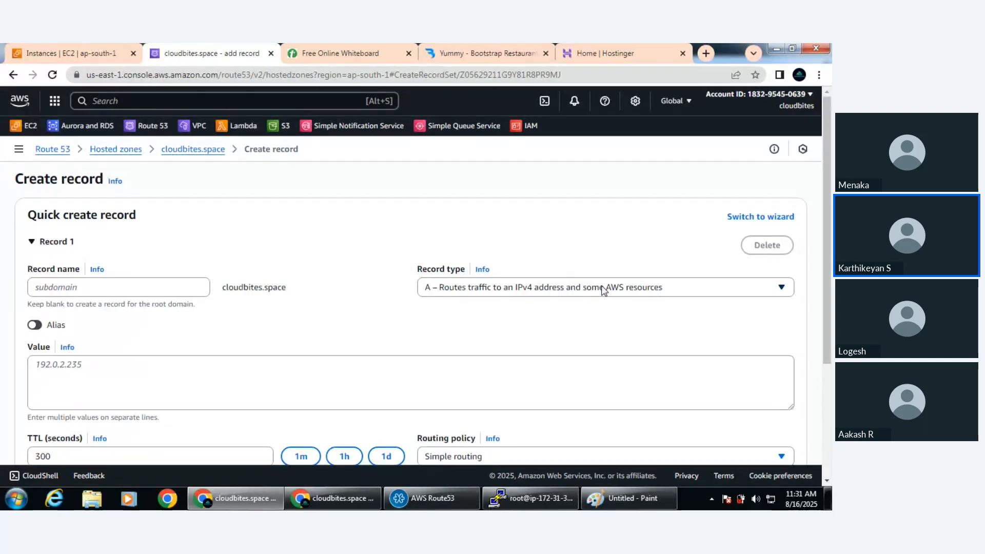
Set the new record's type to CNAME and activate its value field
click(604, 290)
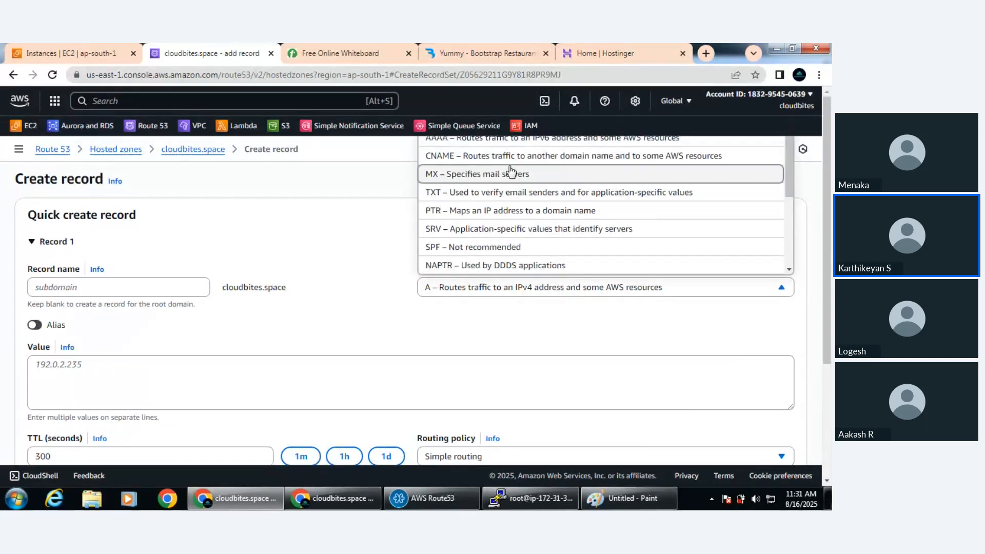
click(511, 161)
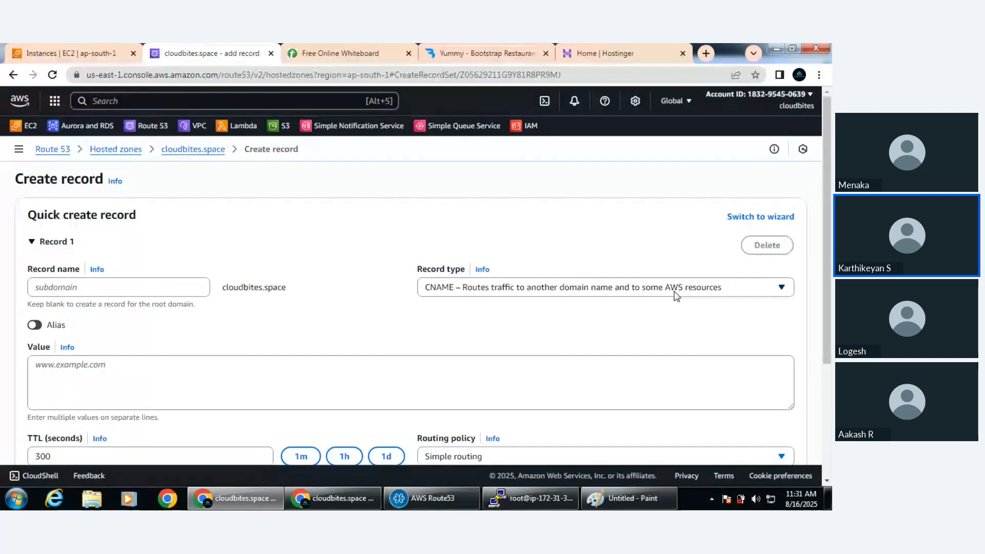
click(164, 374)
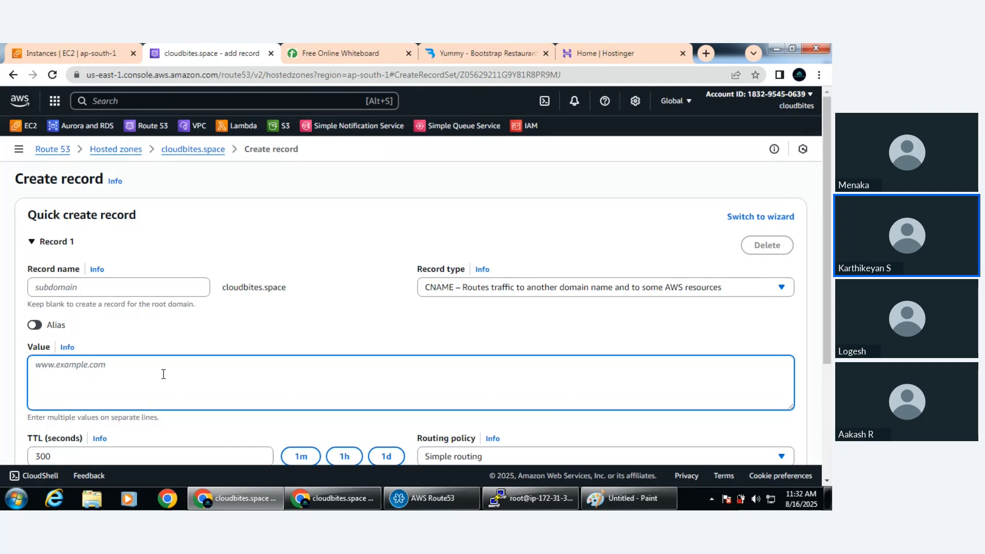
Change the record type to AAAA for routing traffic to an IPv6 address
click(644, 293)
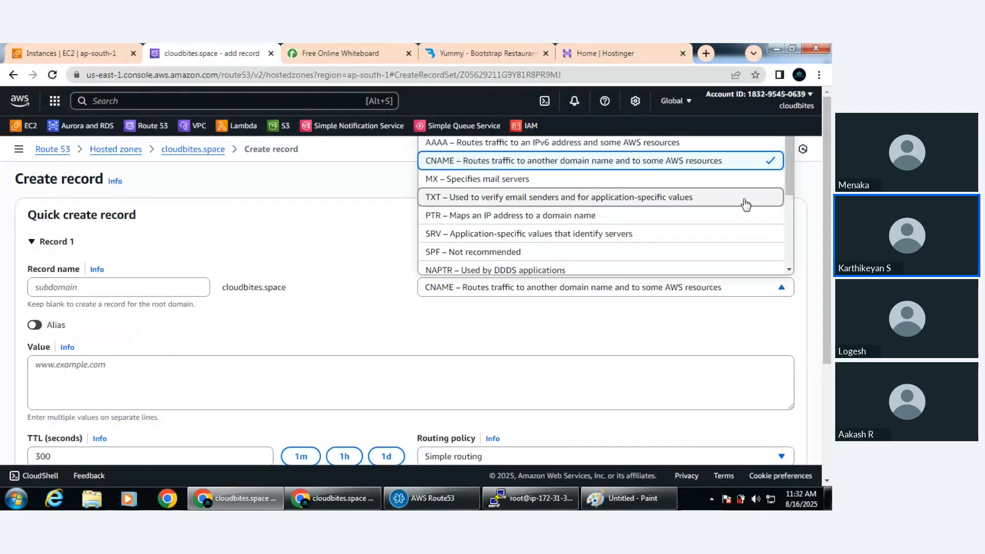
click(511, 146)
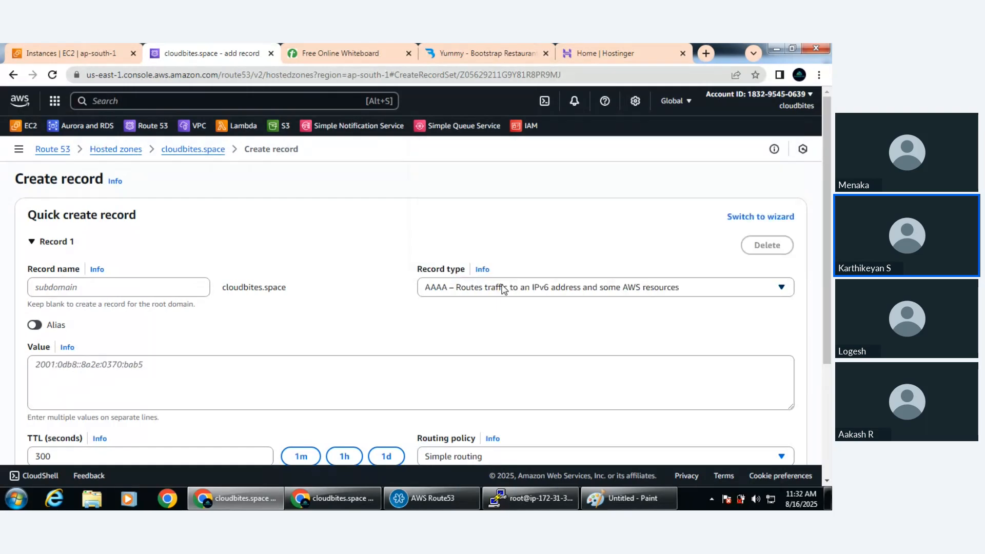
click(501, 288)
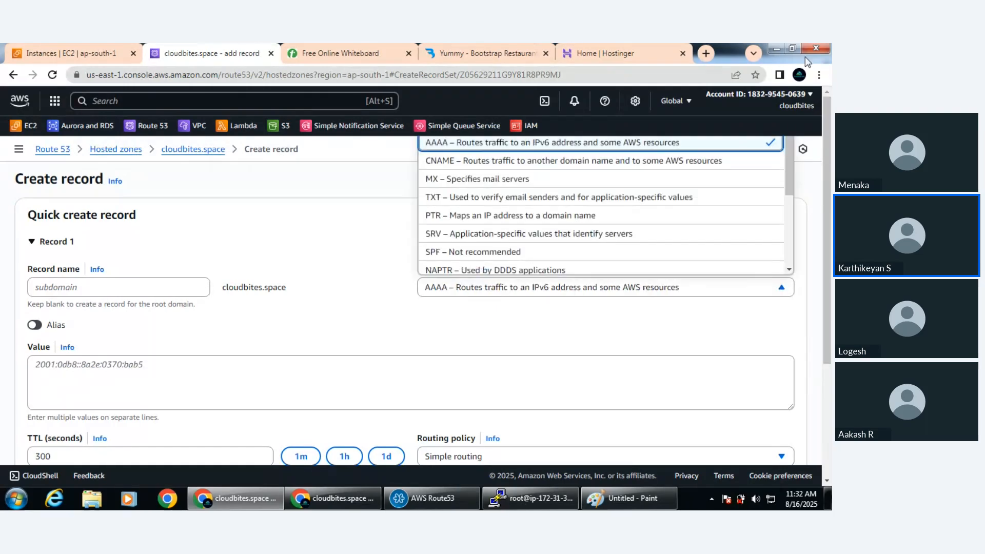
click(792, 48)
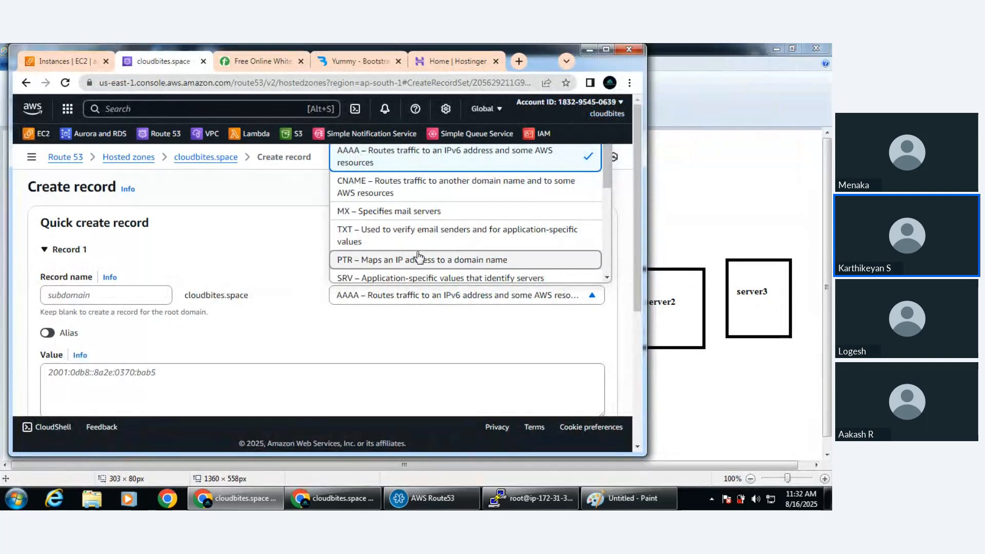
click(605, 49)
click(485, 325)
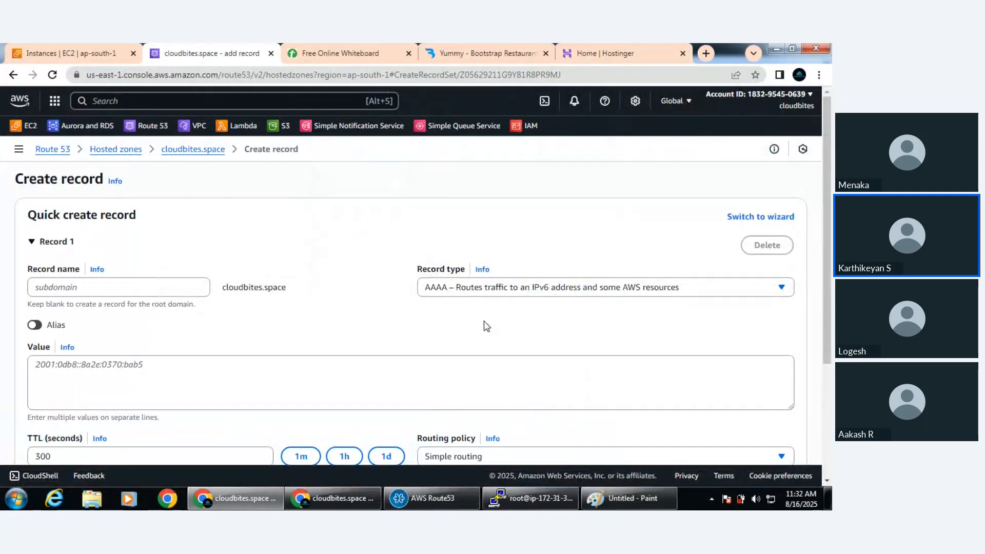
Look through the remaining form settings and available record types, and cancel the record creation
scroll(265, 343, down, 3)
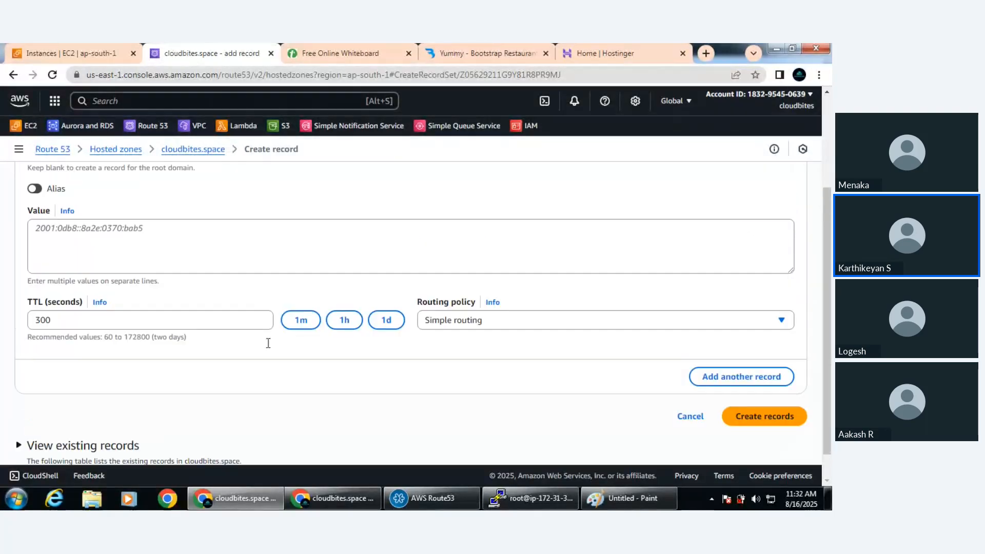
scroll(268, 343, up, 3)
click(508, 290)
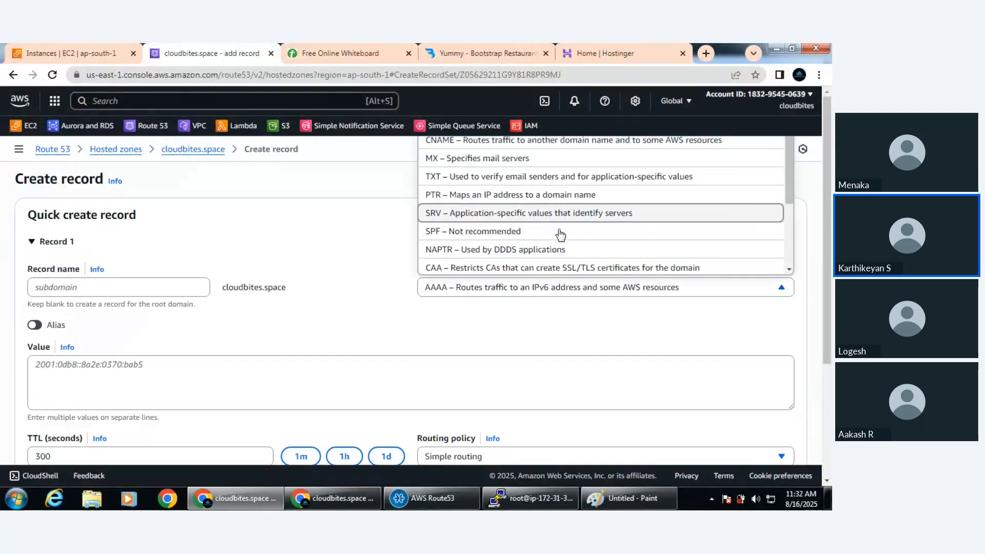
scroll(561, 235, down, 3)
scroll(561, 232, up, 4)
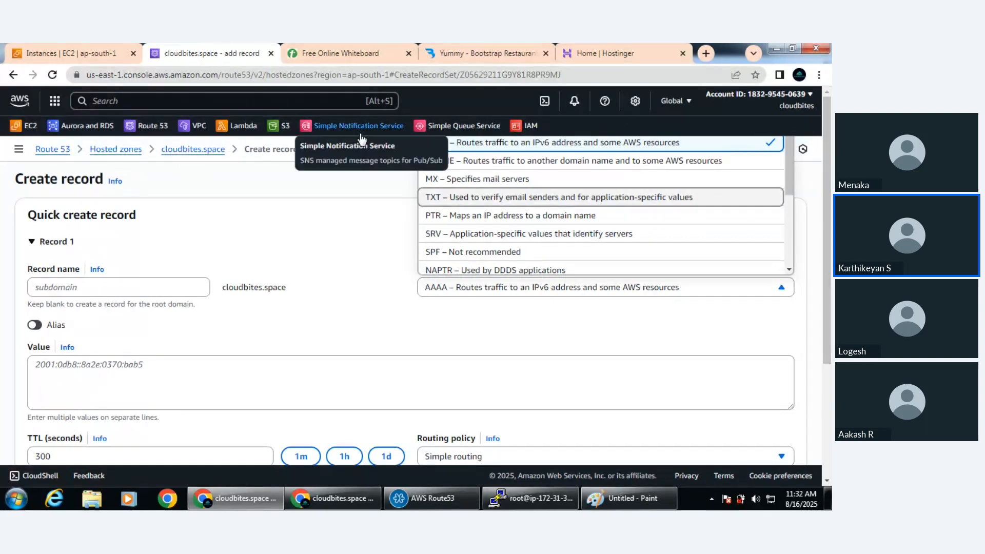
click(545, 329)
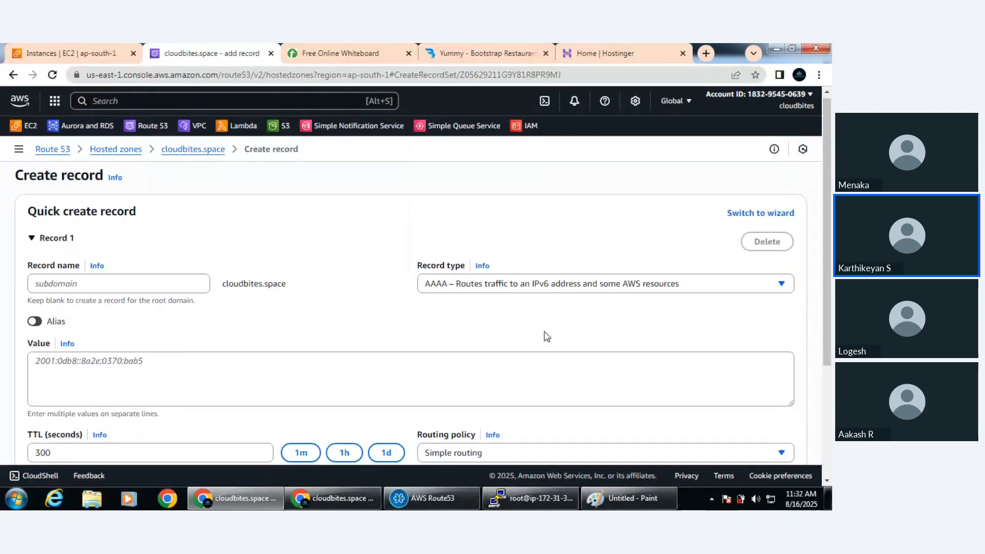
scroll(547, 337, down, 3)
click(685, 385)
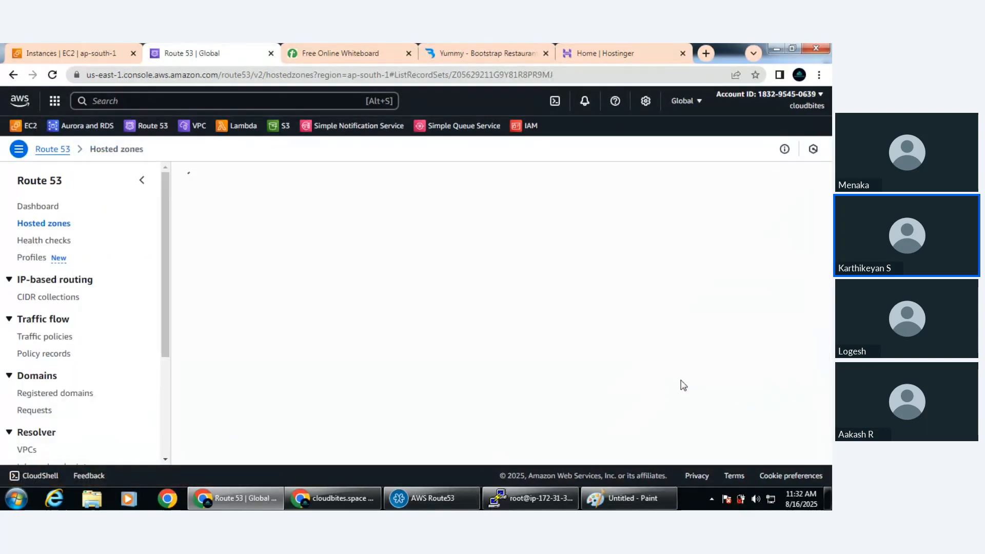
Start a new record in the cloudbites.space hosted zone and leave its record name blank for the root domain
click(760, 308)
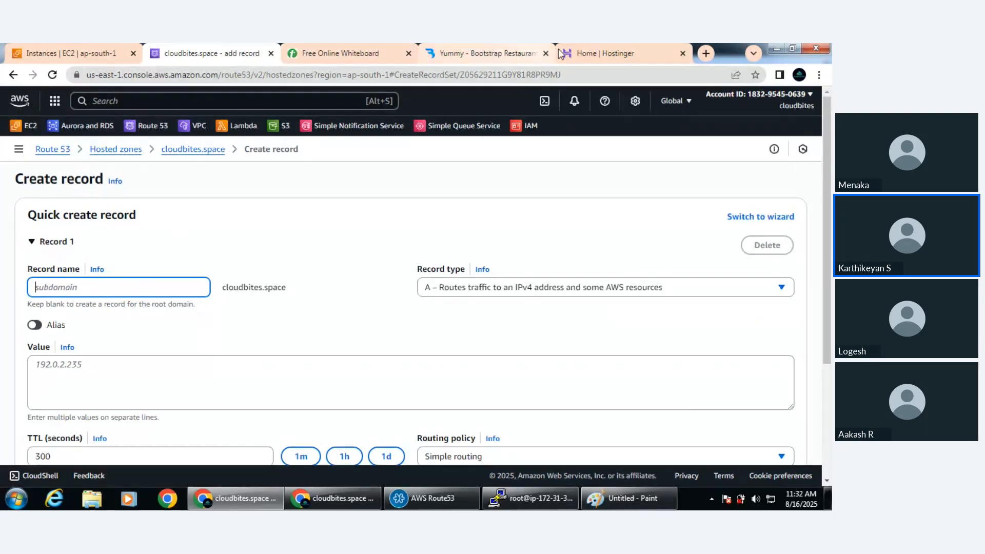
text(cloudbites.space)
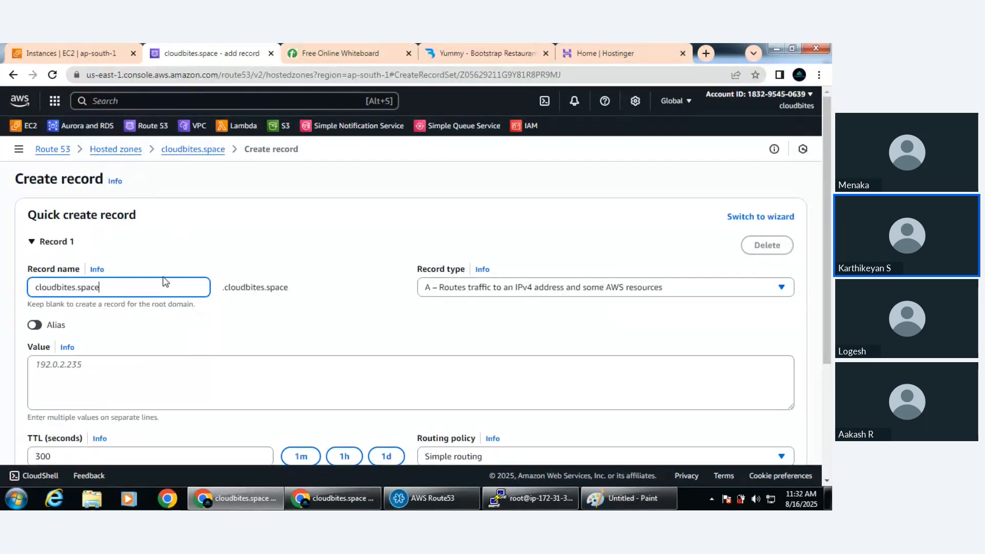
key(ctrl+a)
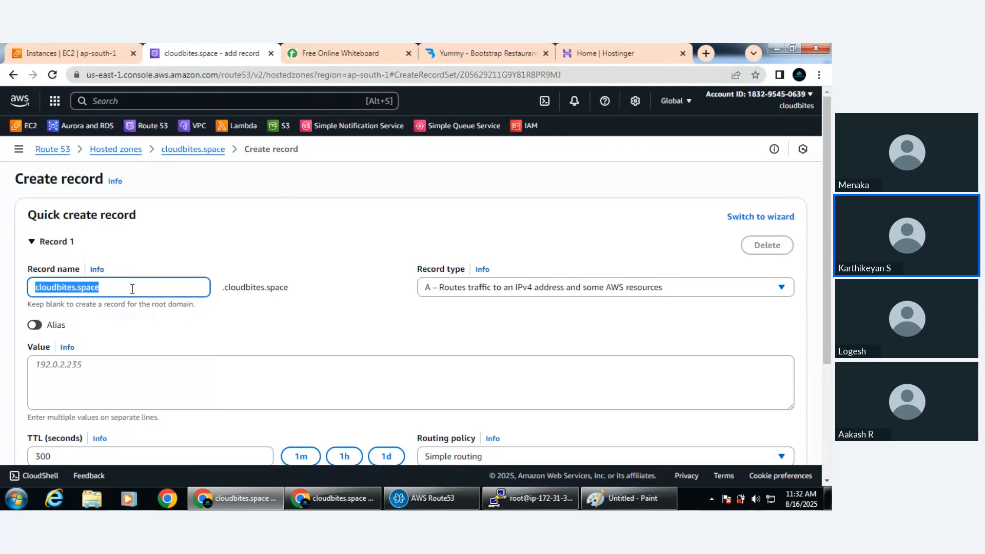
key(BackSpace)
click(330, 318)
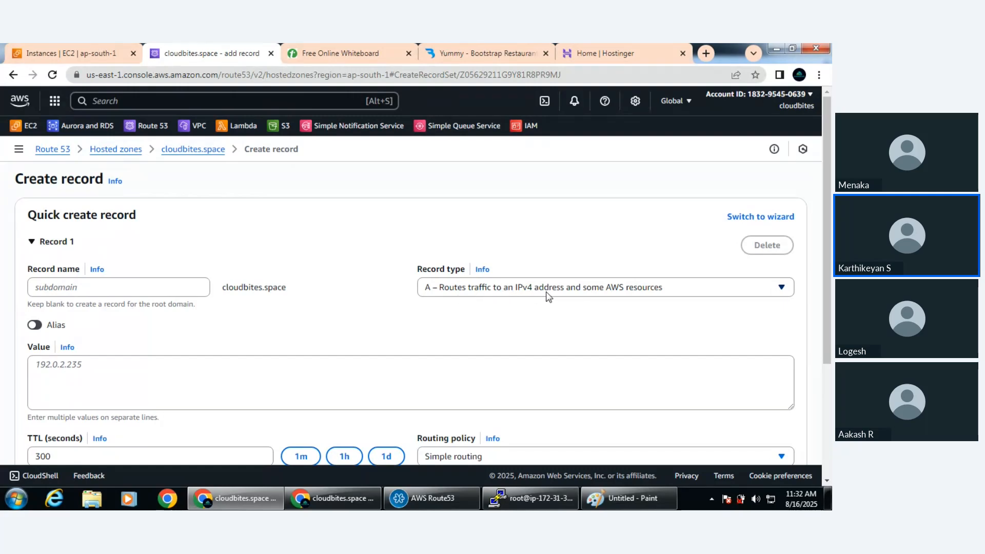
Copy the webapp instance's public IPv4 address from EC2 and enter 3.110.133.125 as the A record's value
click(49, 53)
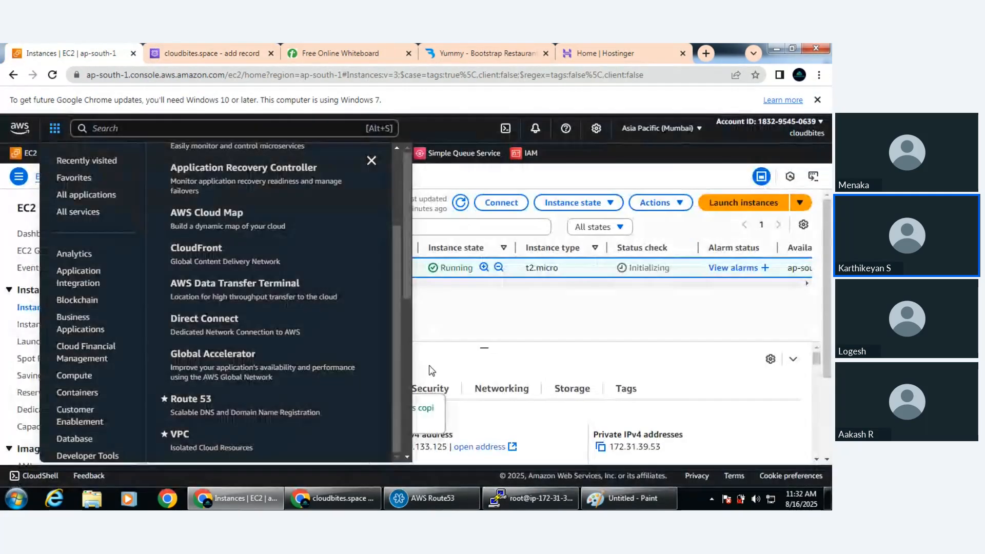
click(536, 356)
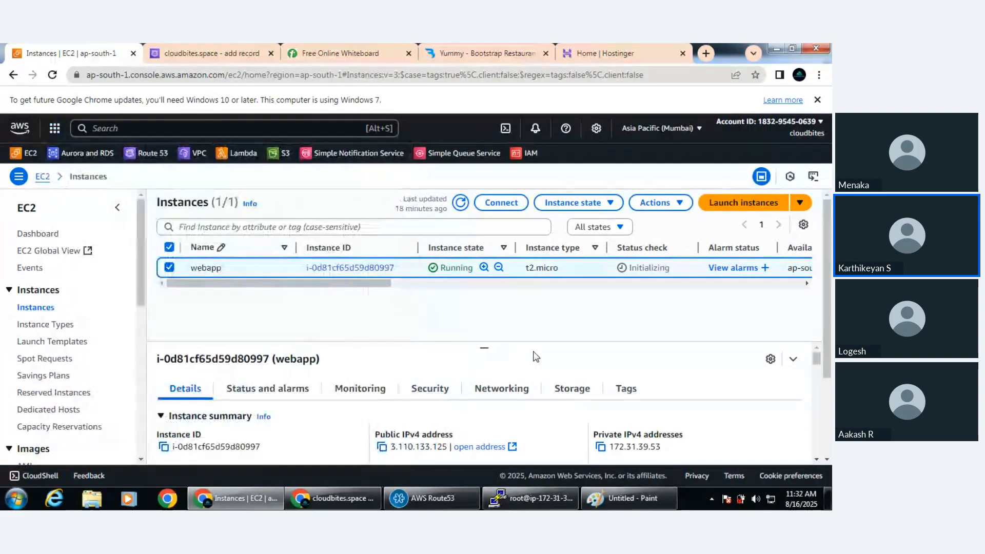
click(382, 447)
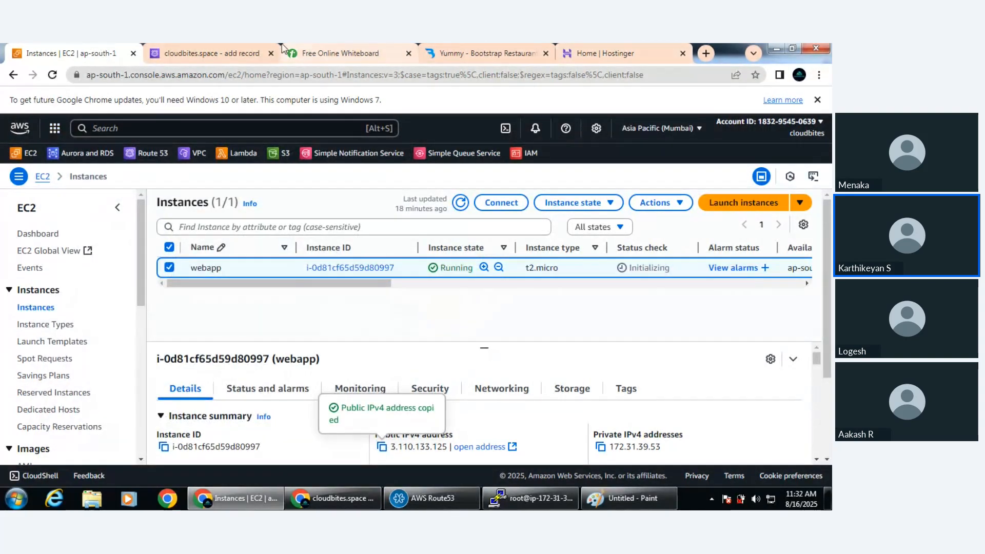
click(210, 52)
click(201, 384)
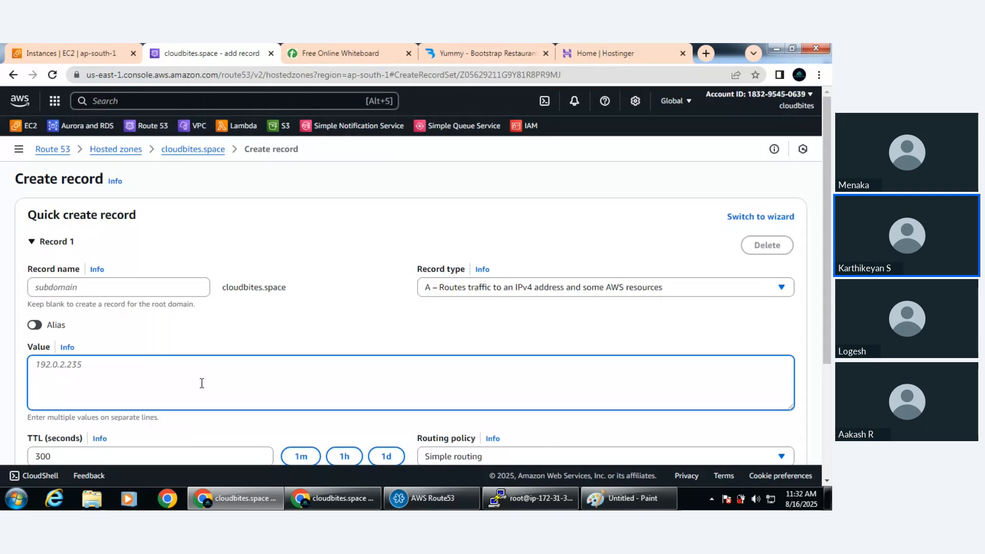
key(ctrl+v)
click(300, 335)
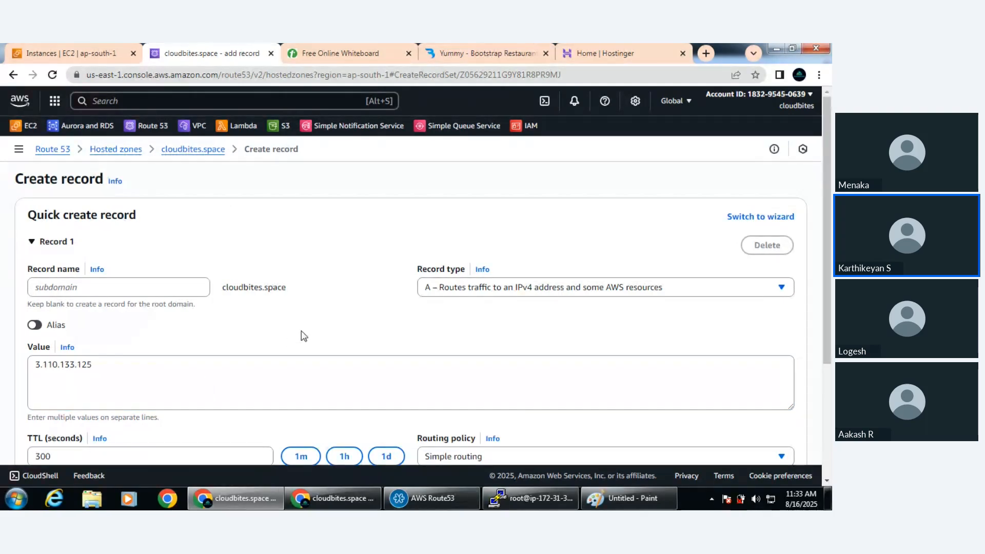
scroll(301, 334, down, 3)
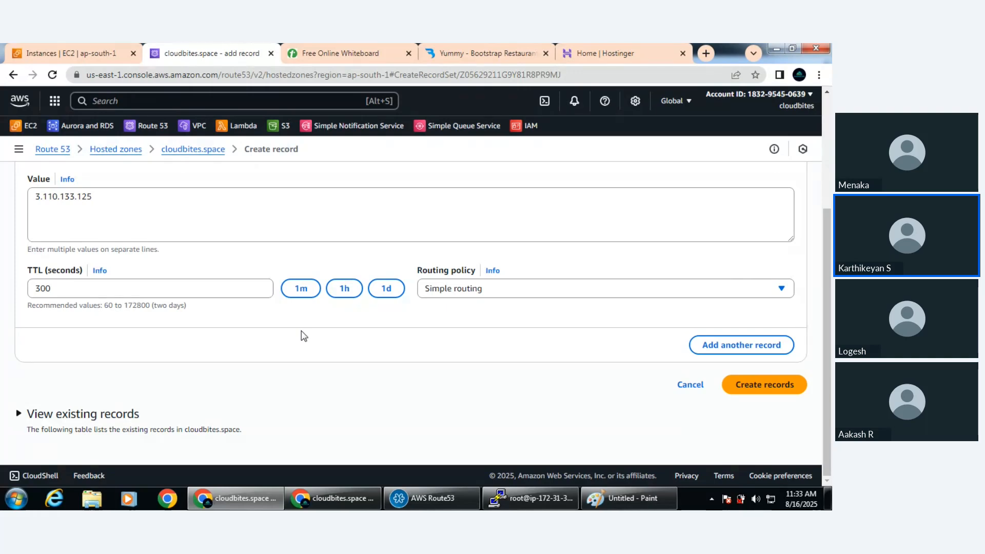
click(477, 51)
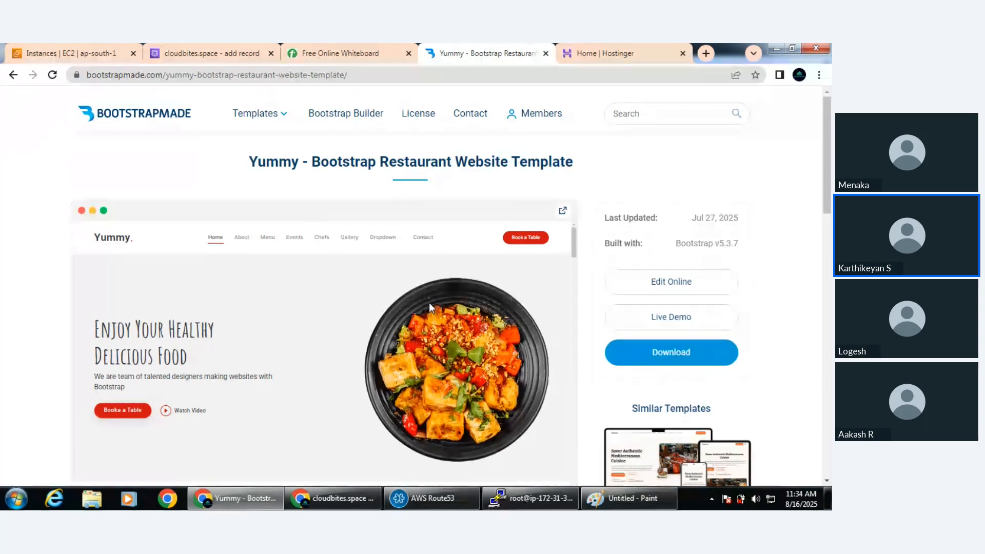
click(207, 53)
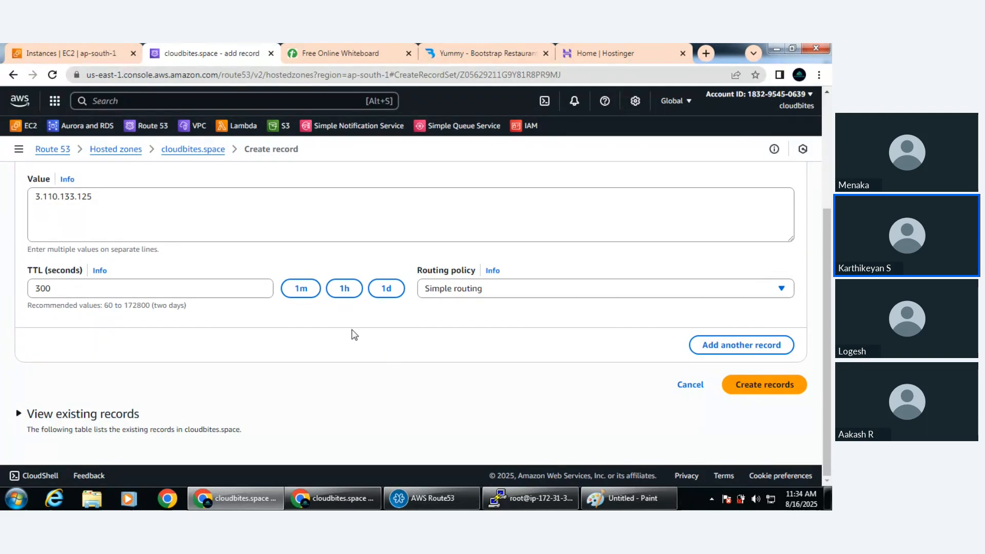
scroll(583, 337, up, 2)
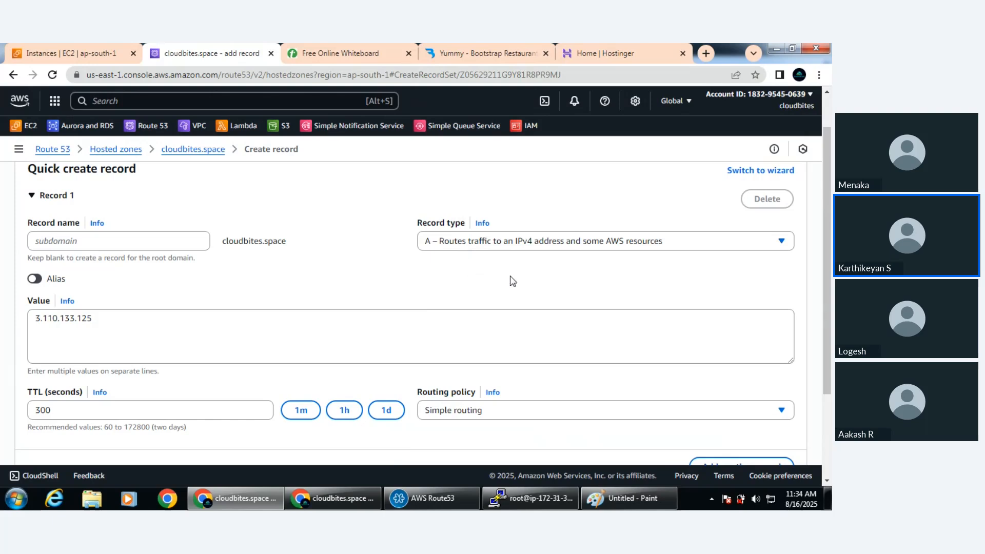
scroll(512, 281, down, 2)
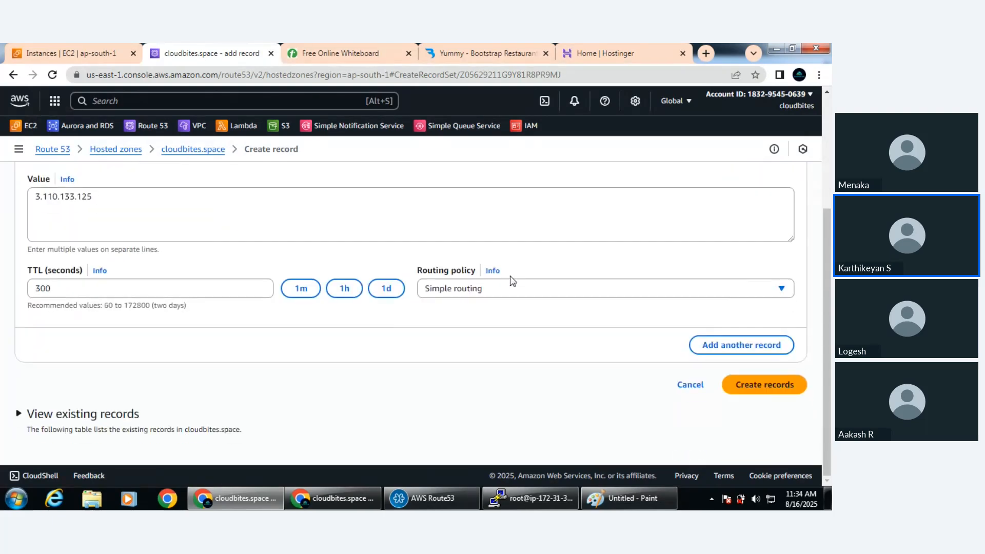
Set the record's routing policy to Geolocation and view its location, health check and record ID settings
click(474, 291)
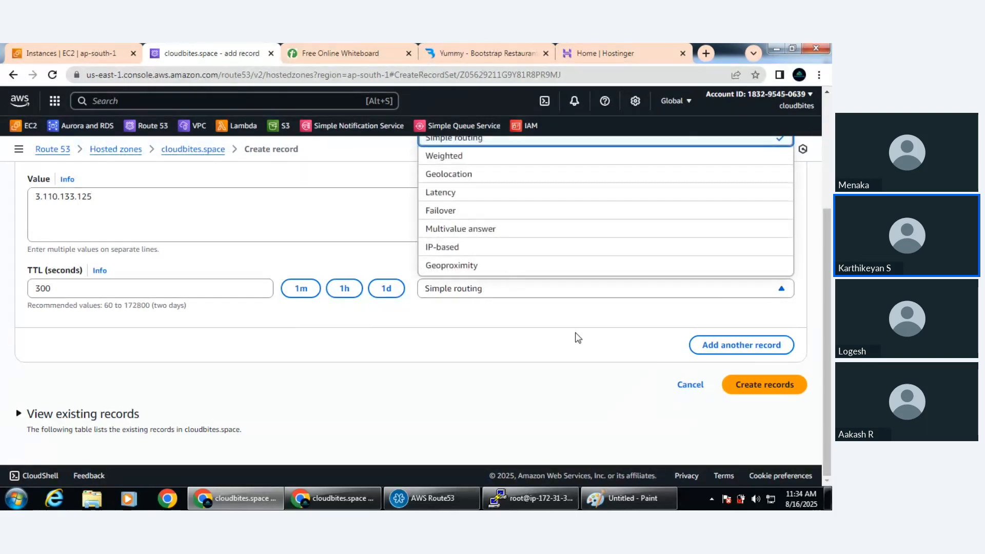
scroll(577, 337, up, 2)
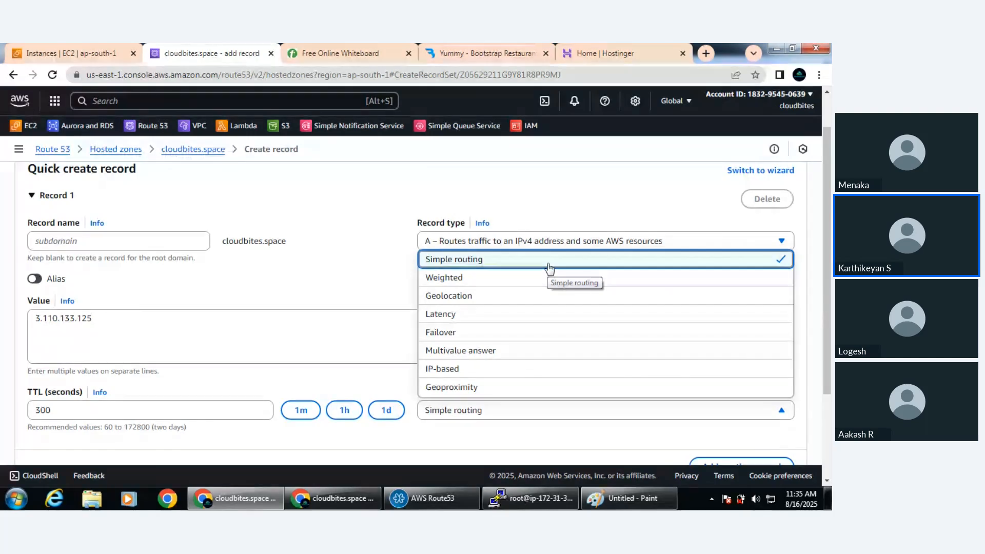
click(455, 297)
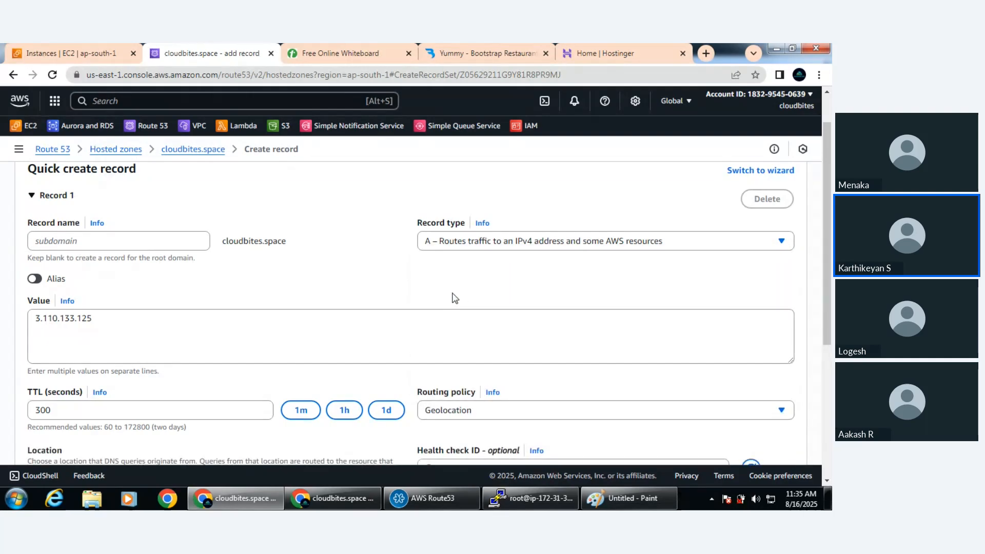
scroll(455, 297, down, 5)
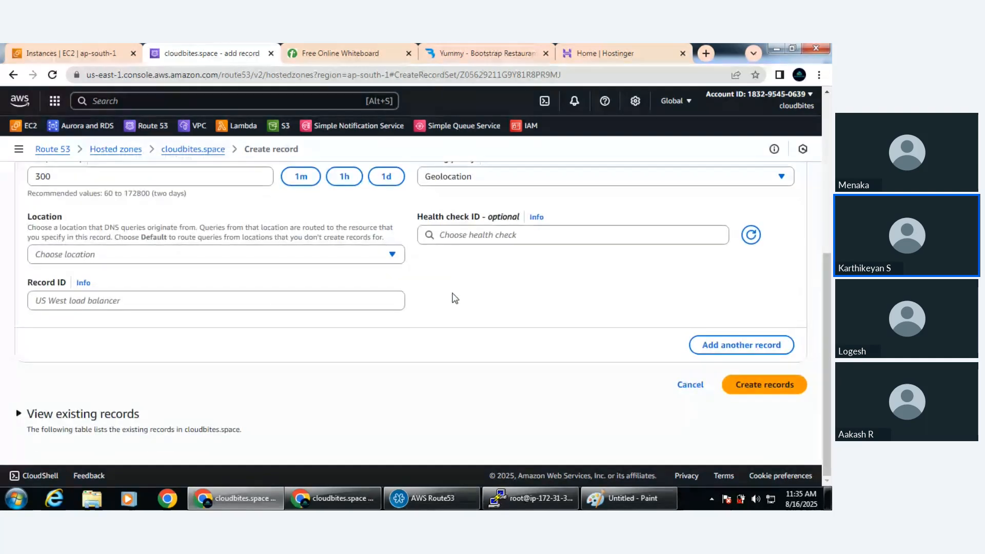
scroll(455, 296, up, 3)
scroll(455, 297, up, 2)
Search Google for amazon in a new browser tab
click(705, 53)
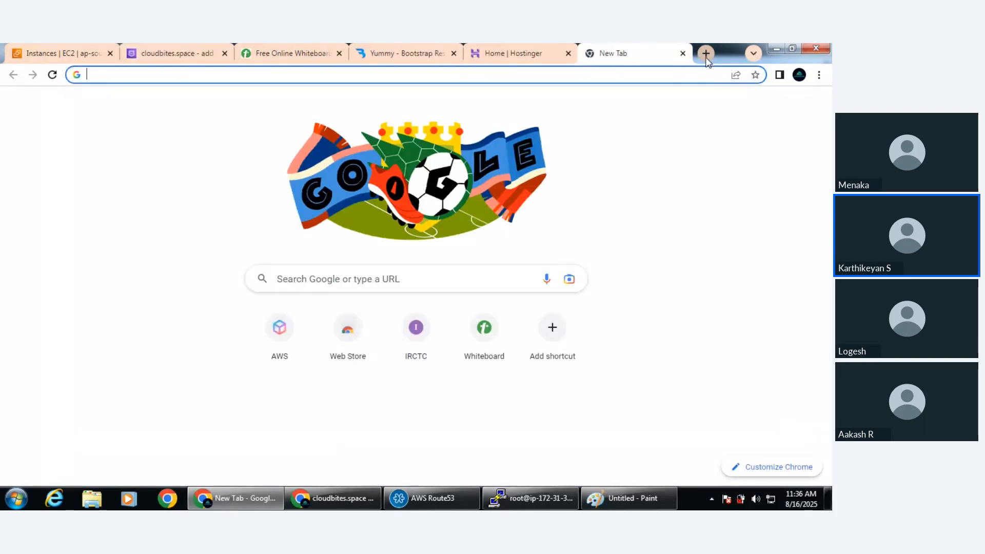
text(ama)
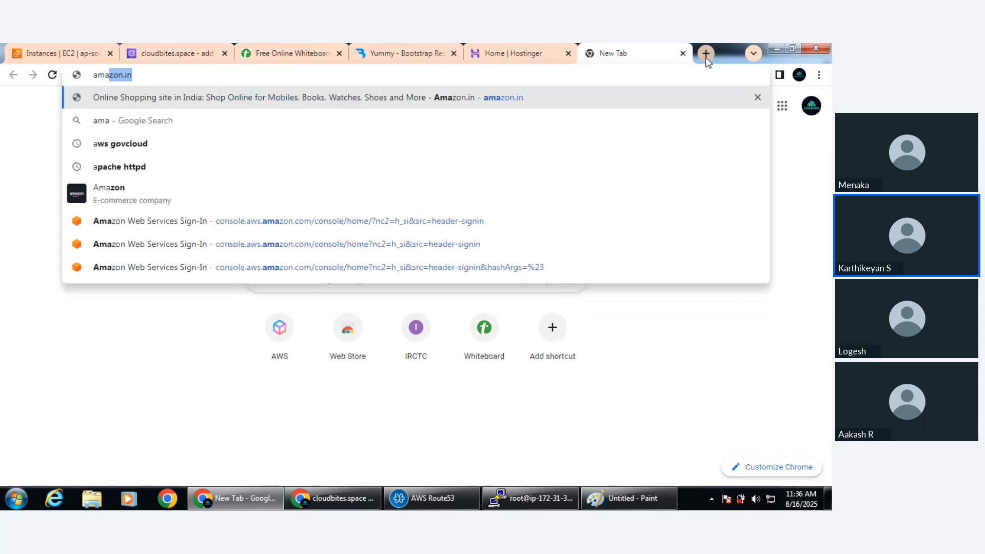
text(zon)
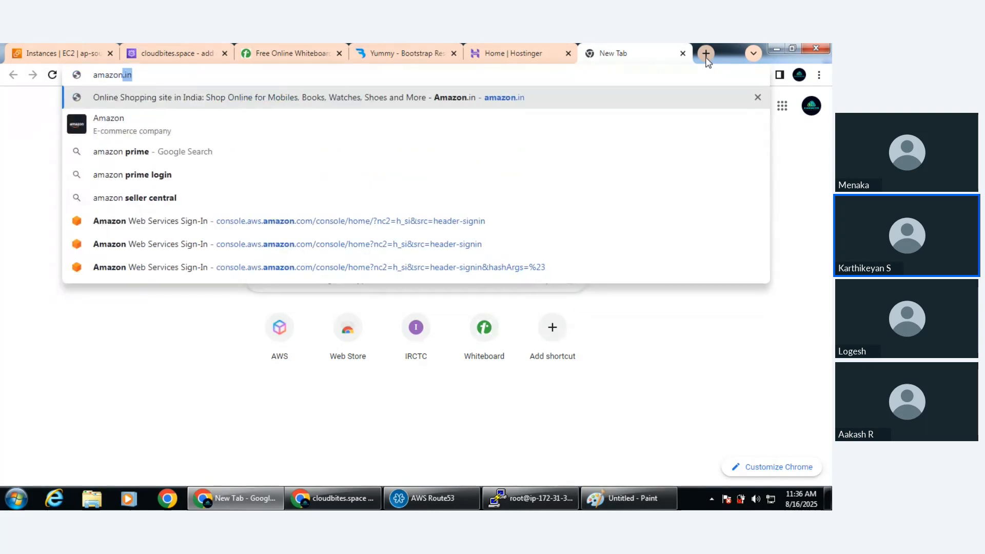
key(BackSpace)
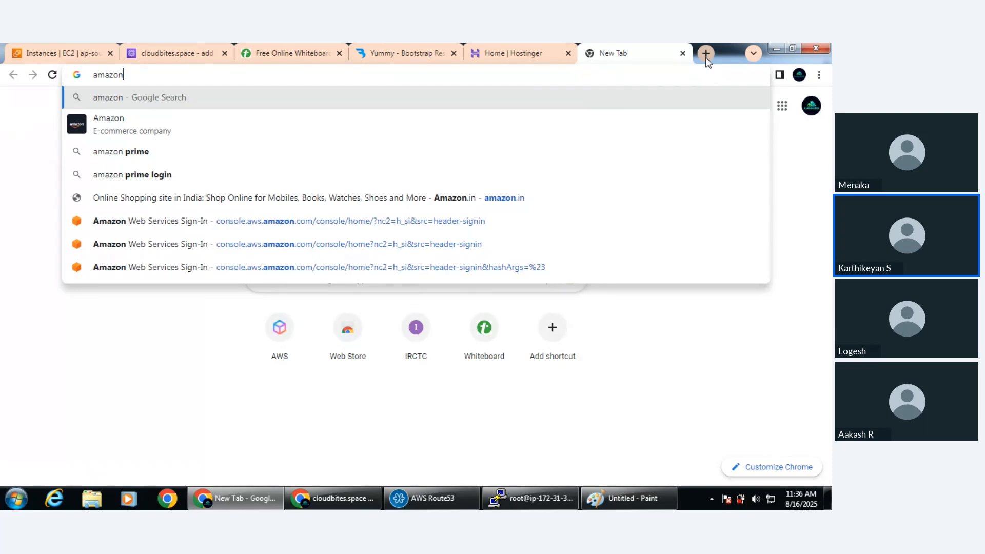
key(Return)
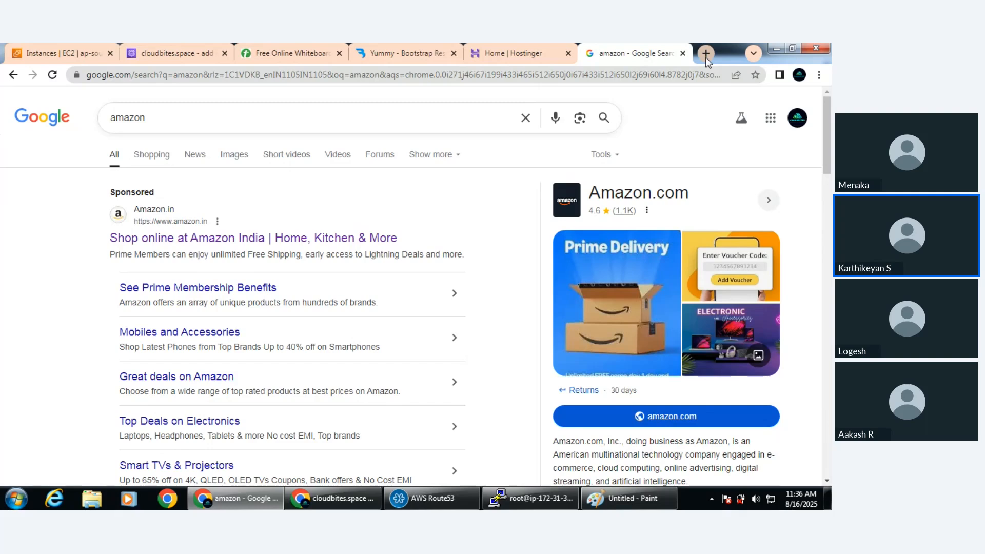
click(399, 495)
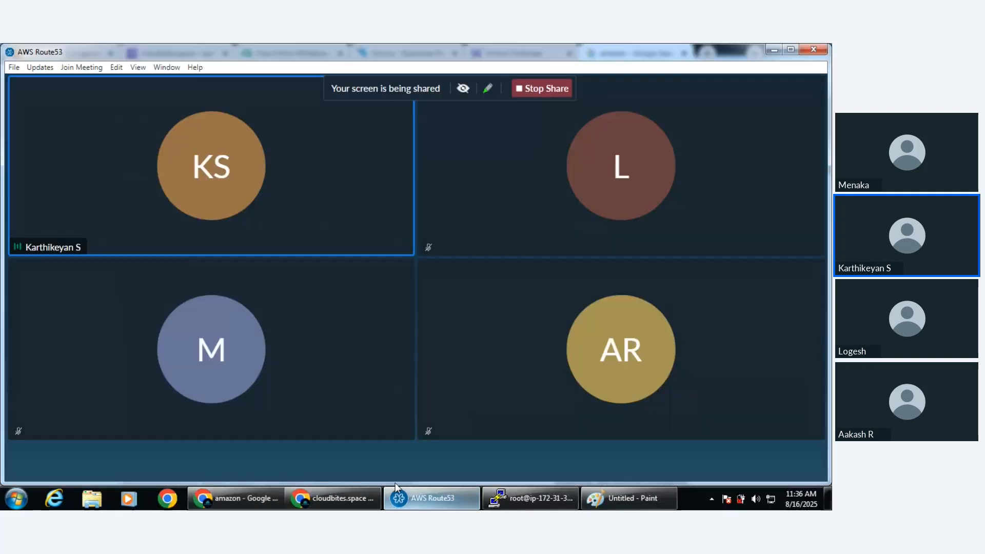
mouse_move(275, 463)
click(366, 461)
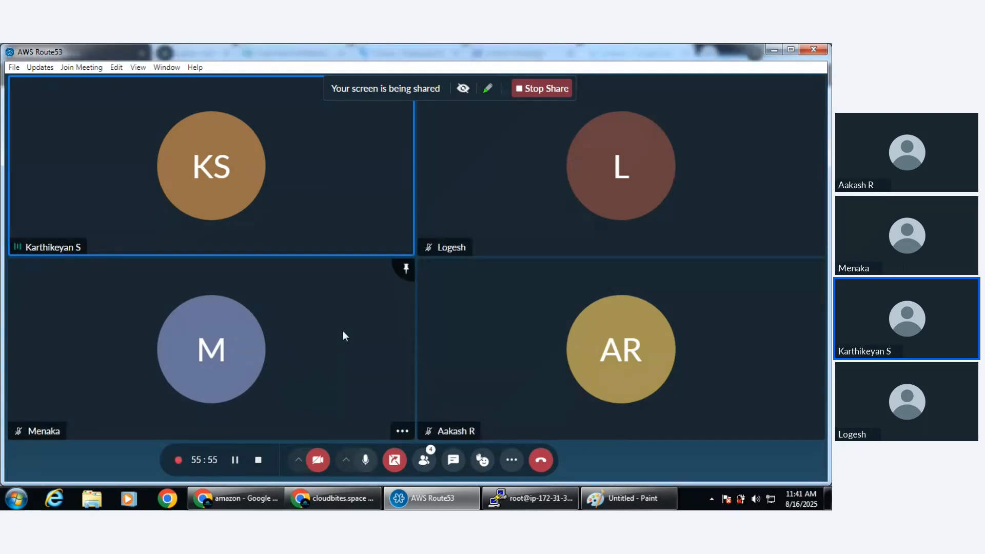
click(358, 496)
click(252, 505)
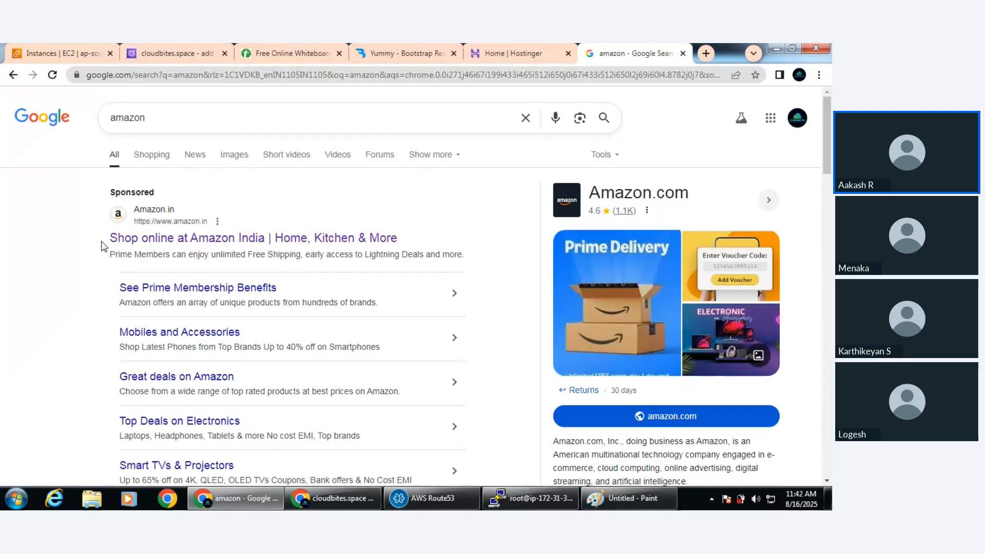
click(357, 501)
click(426, 499)
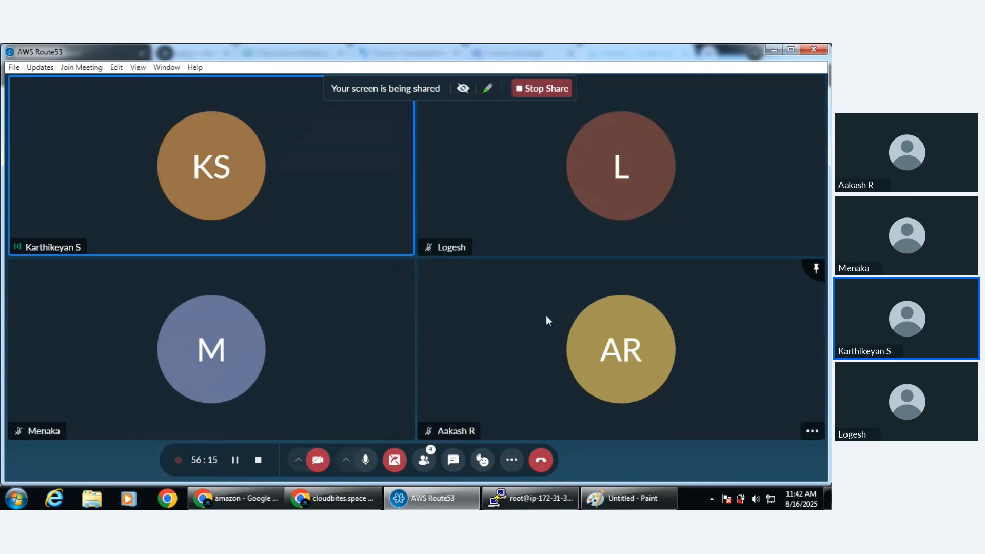
click(257, 496)
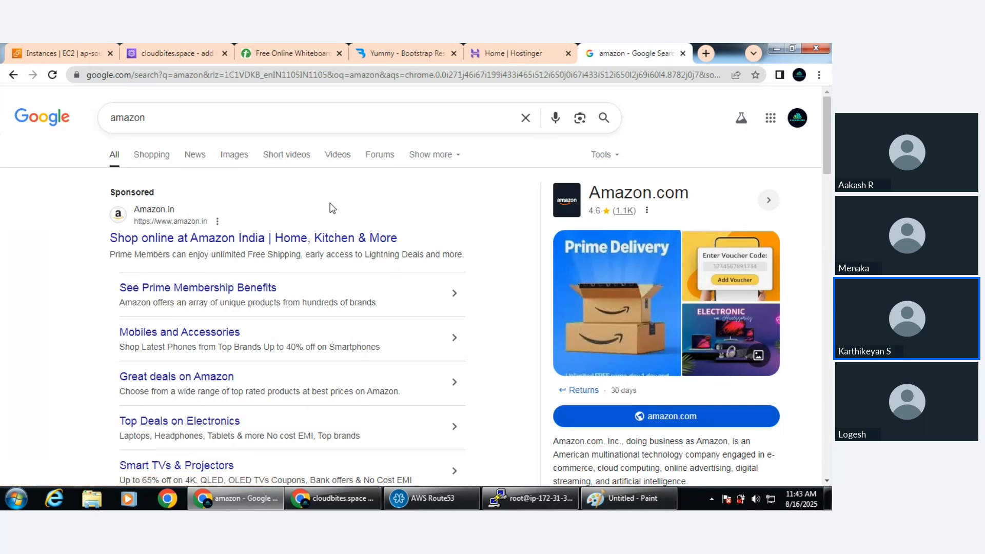
Change the Google search to amazon.co.au to look up Amazon's Australian site
click(168, 123)
text(.com)
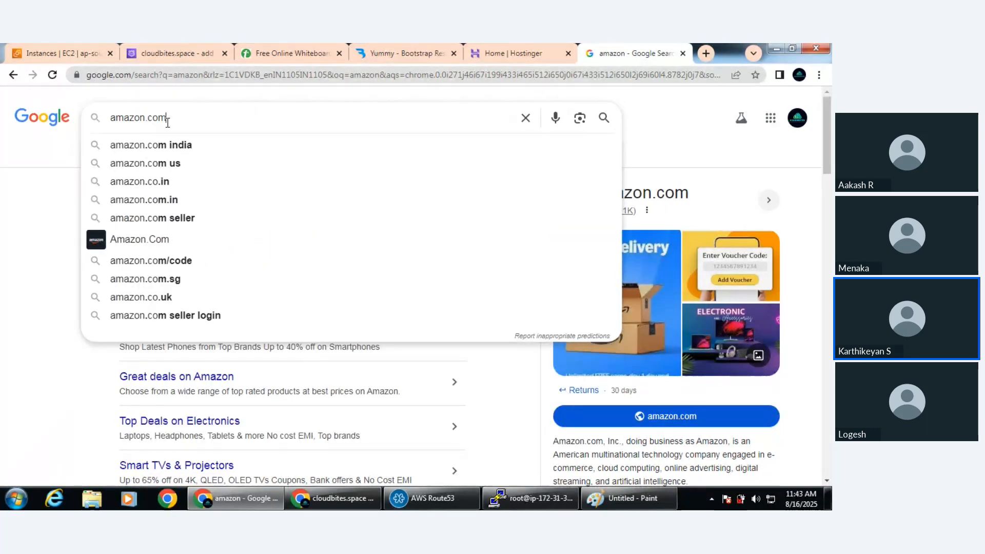
key(BackSpace)
key(BackSpace)
key(BackSpace)
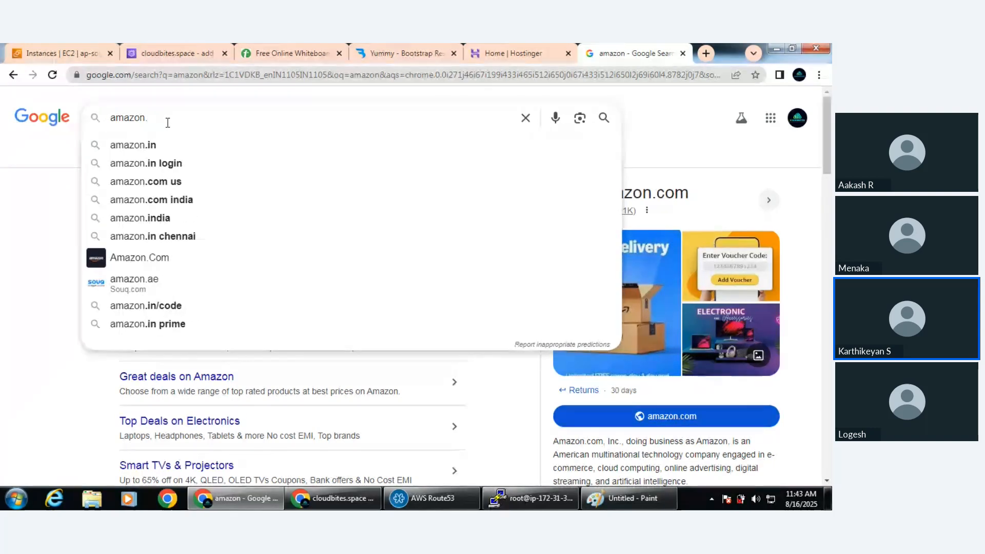
text(co.au)
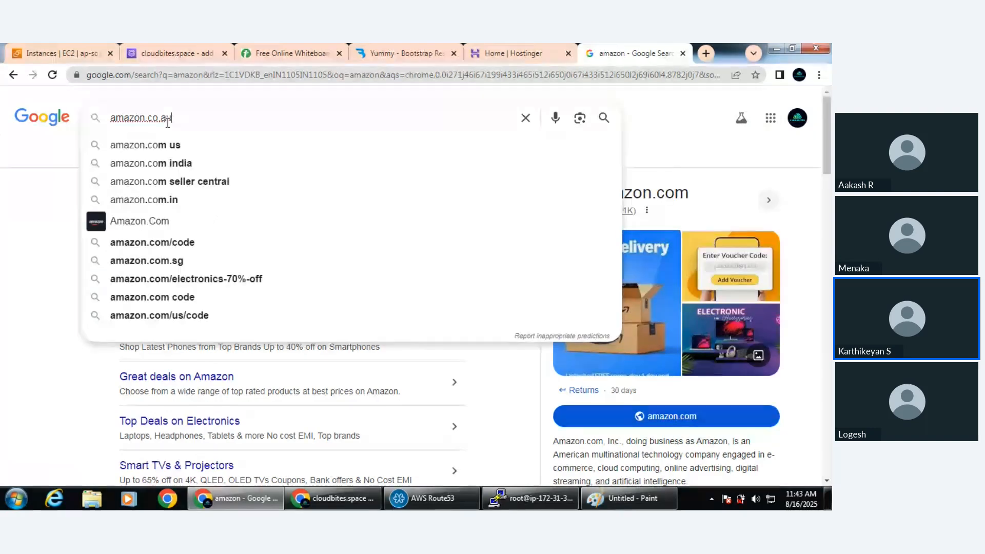
key(Return)
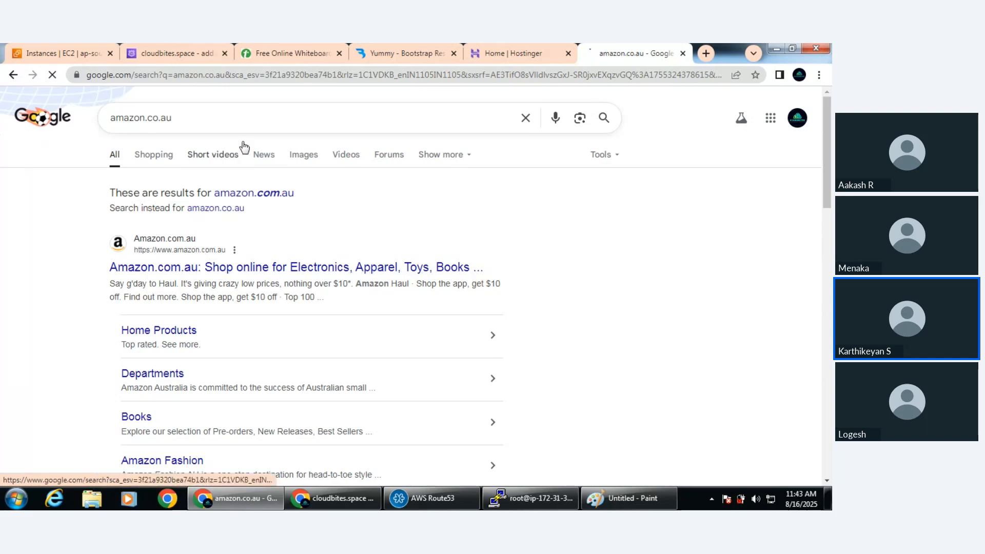
Close the Amazon search tab and review the Geolocation settings in the cloudbites.space record form
click(682, 54)
click(191, 59)
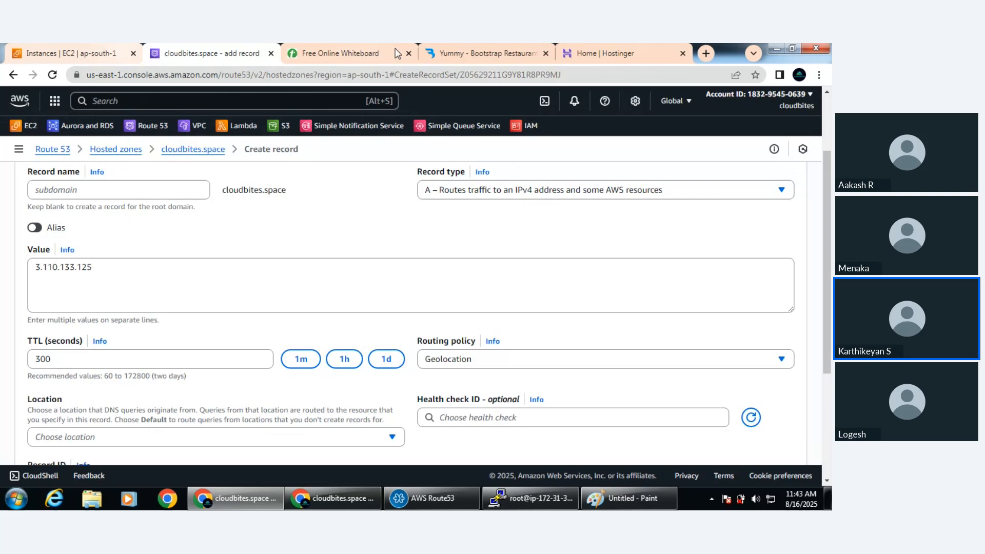
click(596, 52)
click(218, 52)
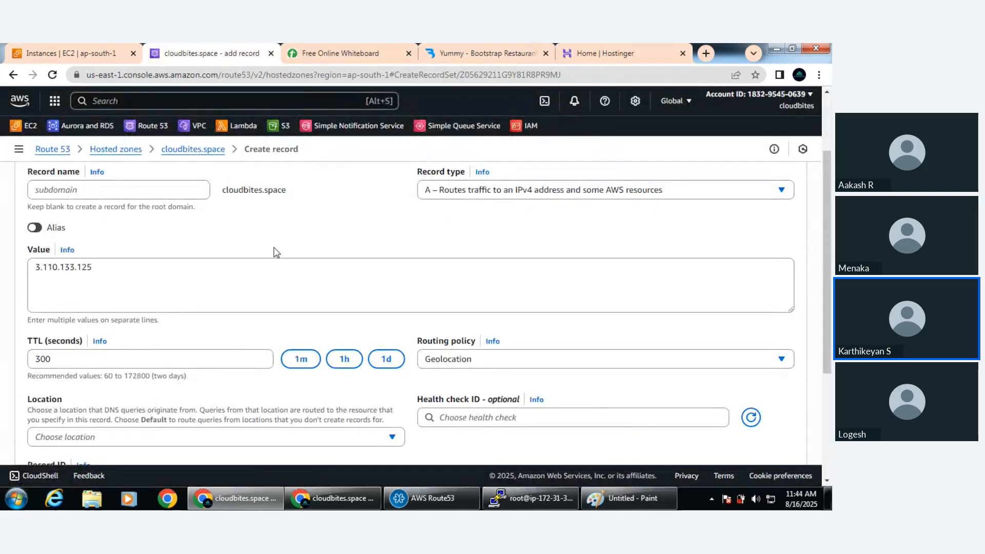
scroll(384, 286, down, 3)
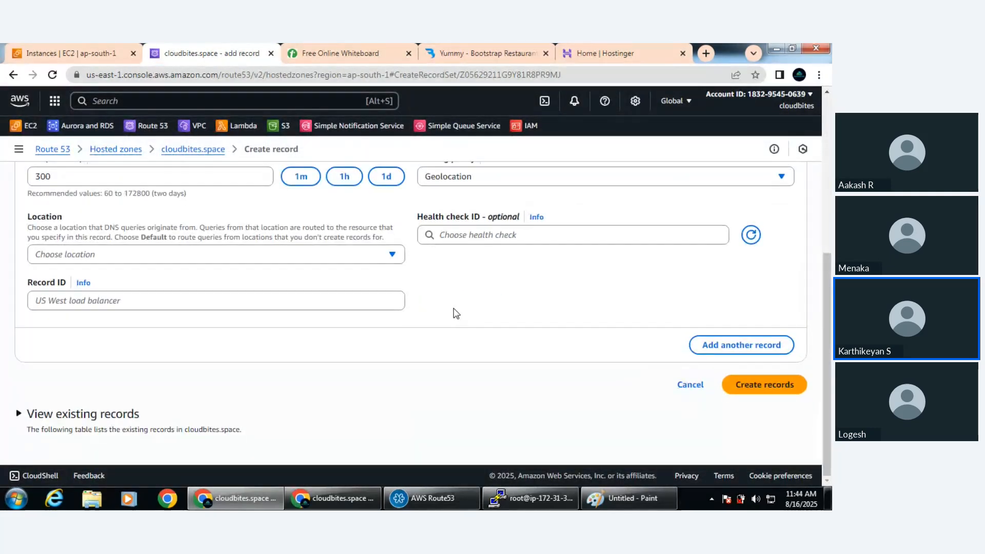
scroll(456, 313, up, 5)
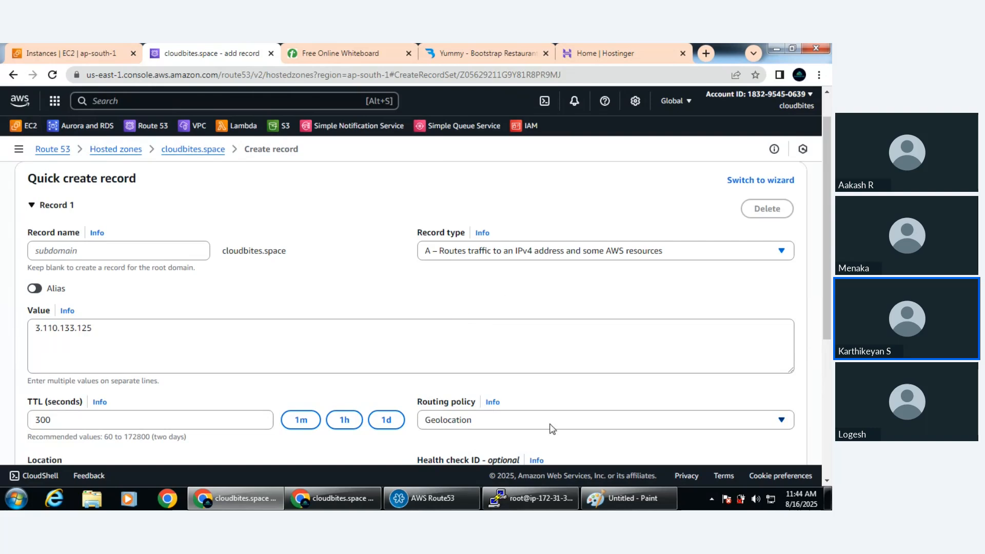
scroll(552, 429, down, 2)
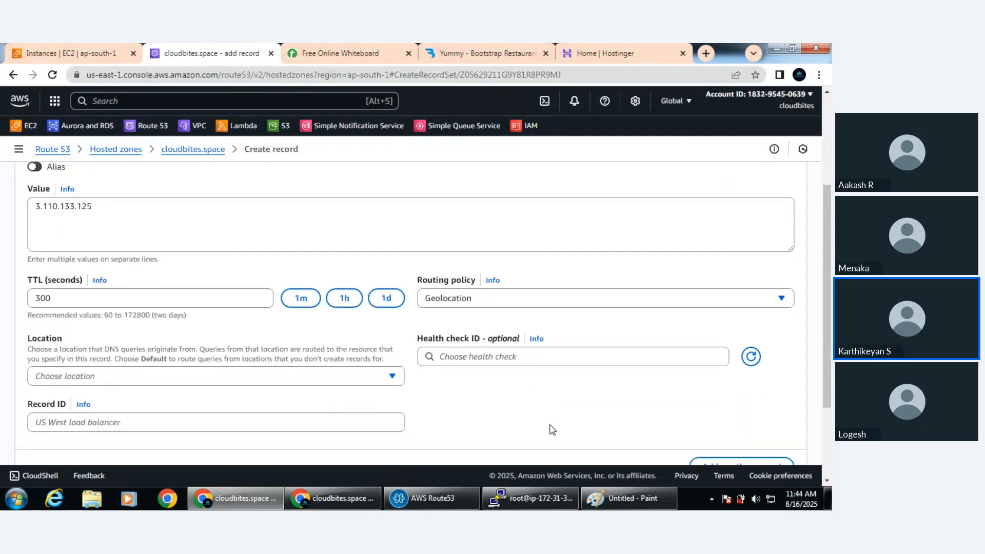
Try Asia and North America in turn as the Geolocation record's location, highlighting the record's IP value for each
click(267, 384)
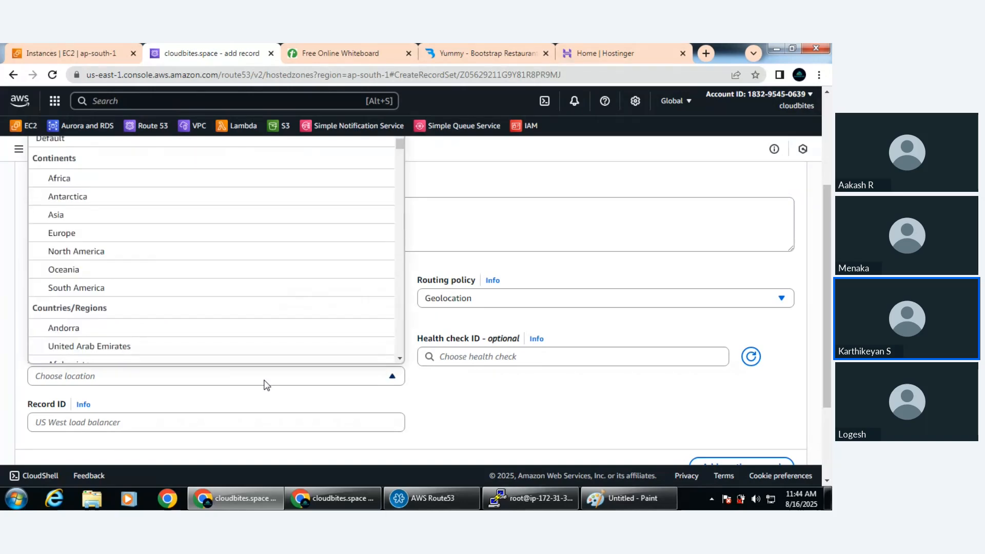
click(134, 214)
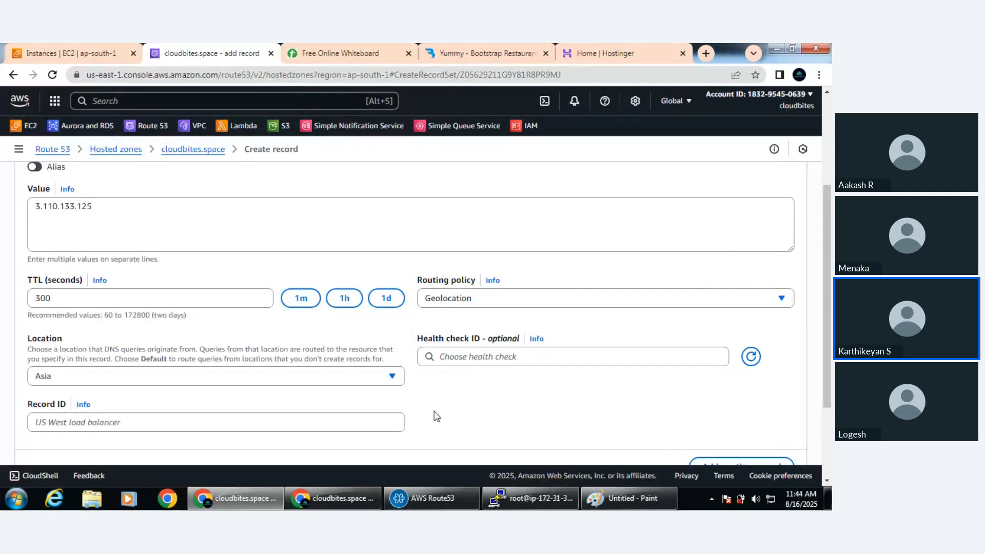
triple_click(104, 217)
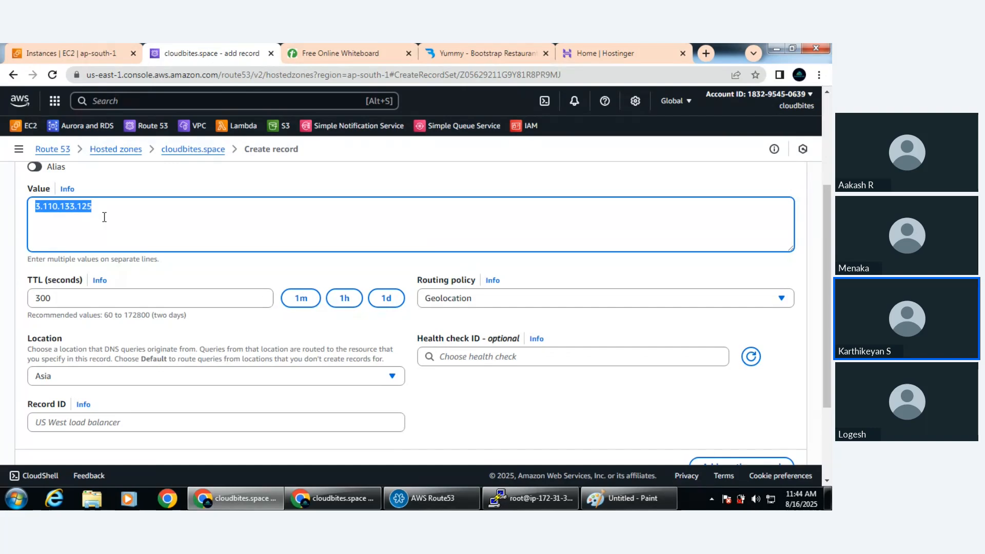
click(93, 376)
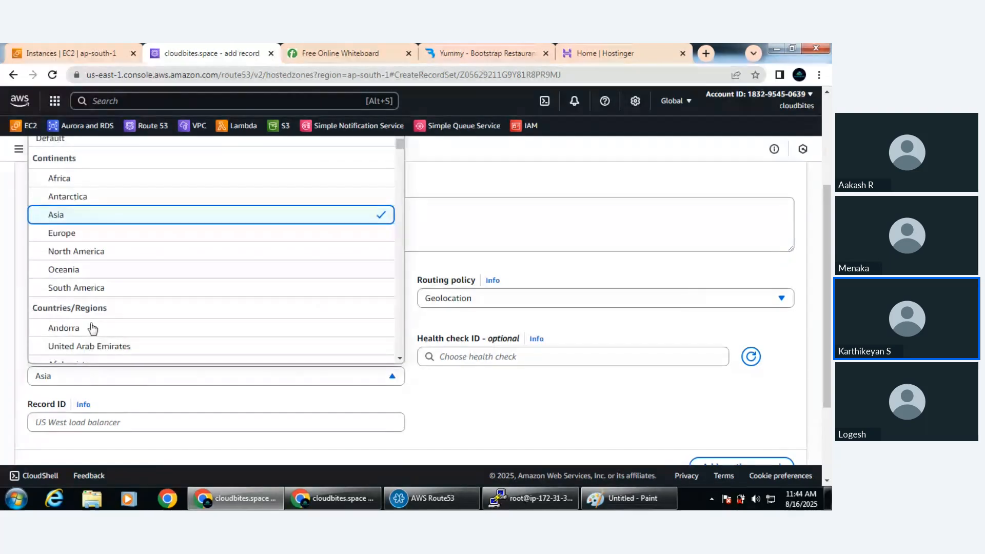
click(94, 255)
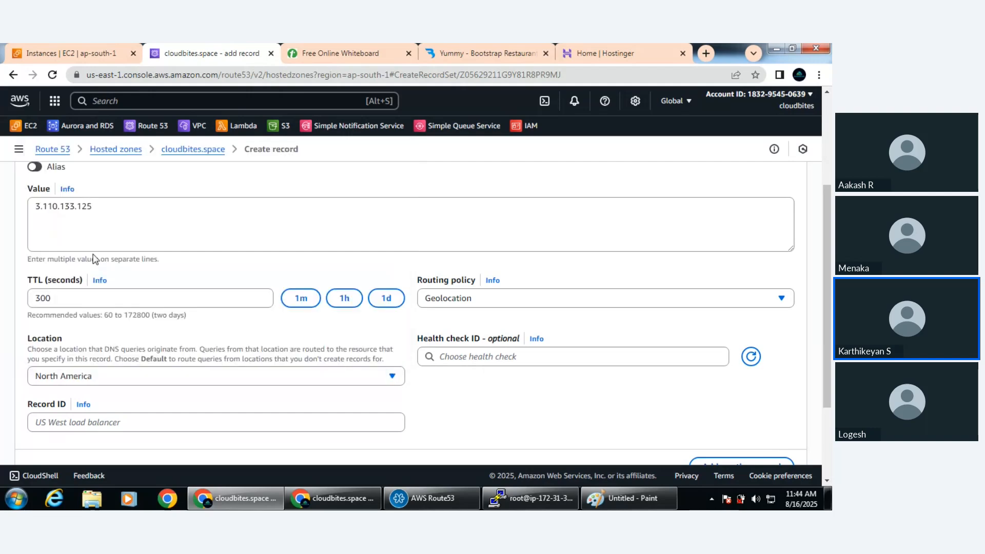
triple_click(104, 214)
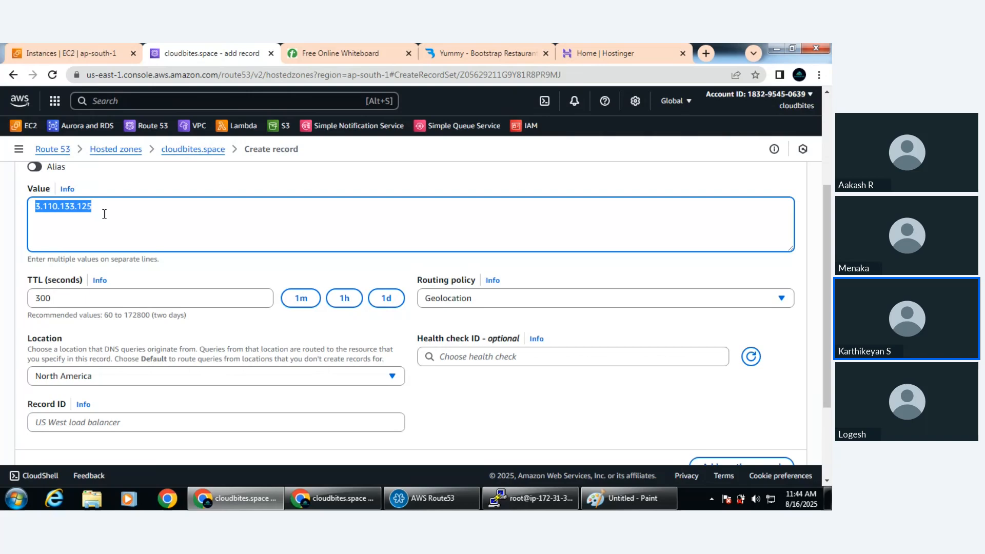
Try United Arab Emirates as the Geolocation record's location and highlight the IP value it would route to
click(104, 382)
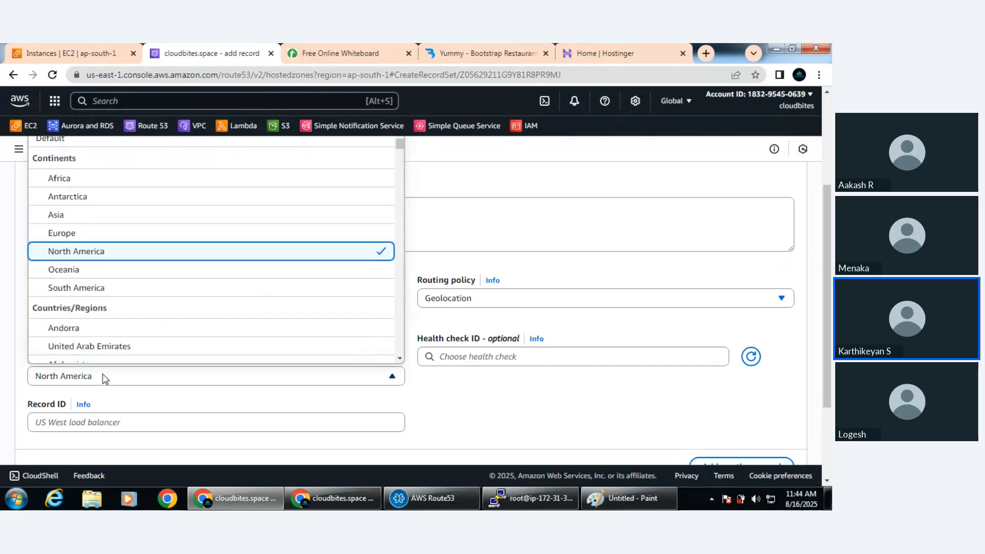
click(126, 347)
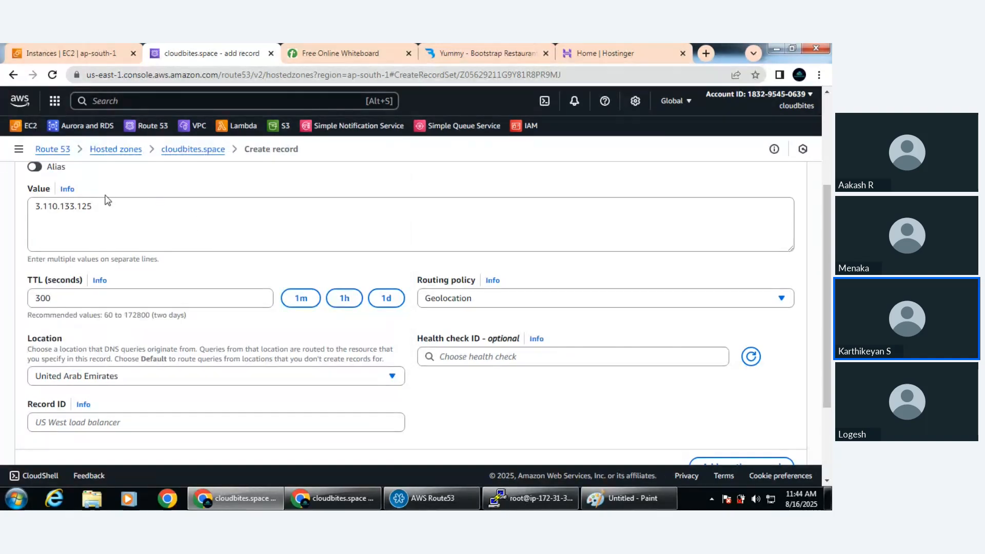
double_click(95, 205)
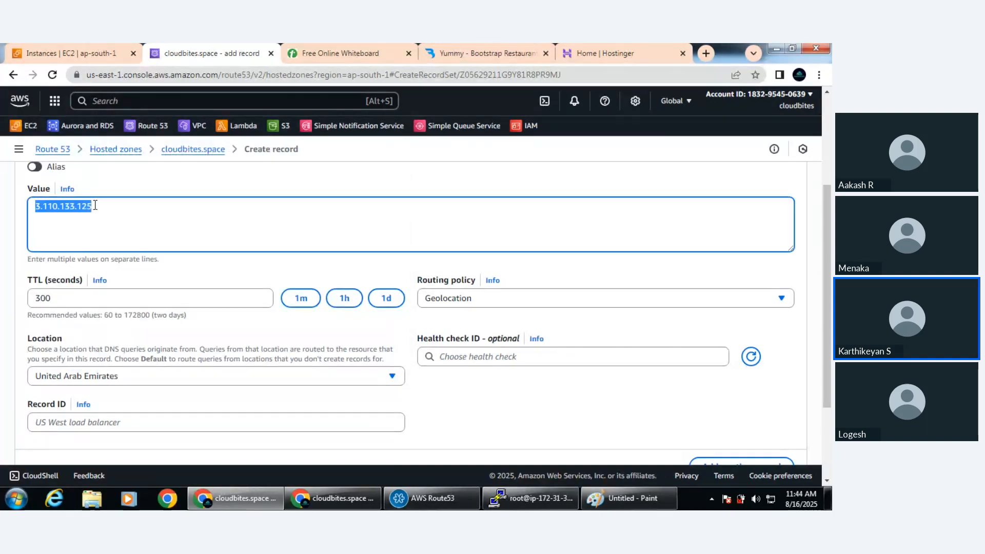
click(196, 234)
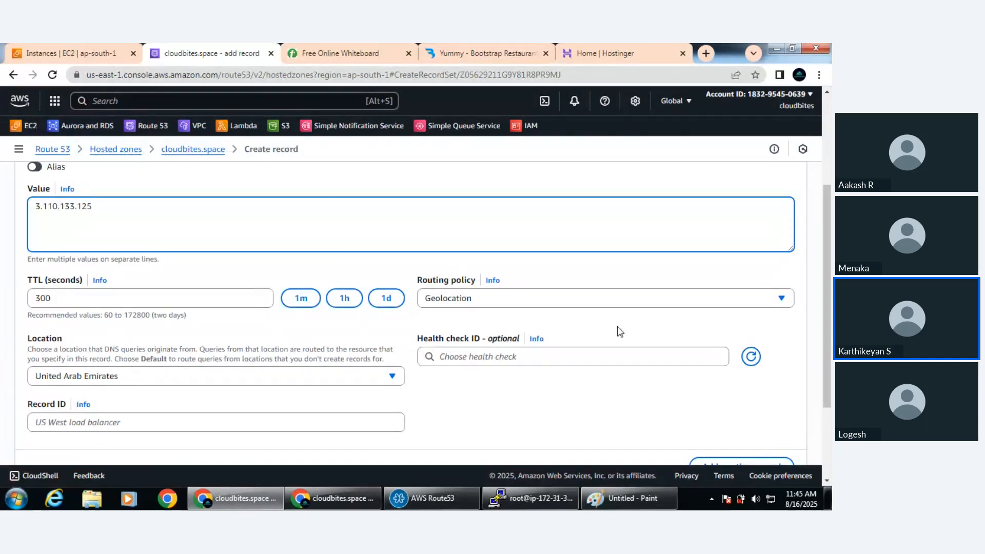
Review the available routing policies and set the A record's routing policy to Simple routing
click(585, 303)
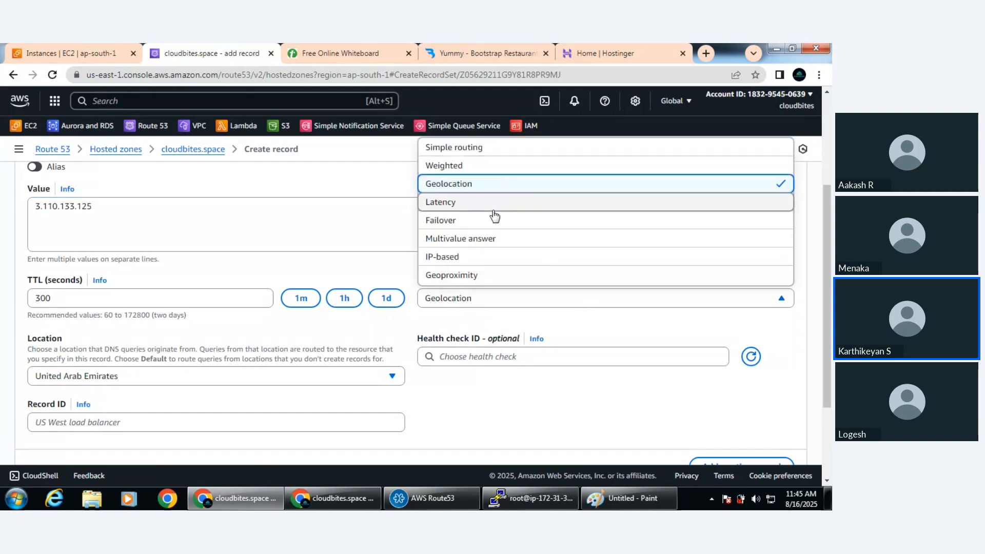
scroll(530, 200, down, 1)
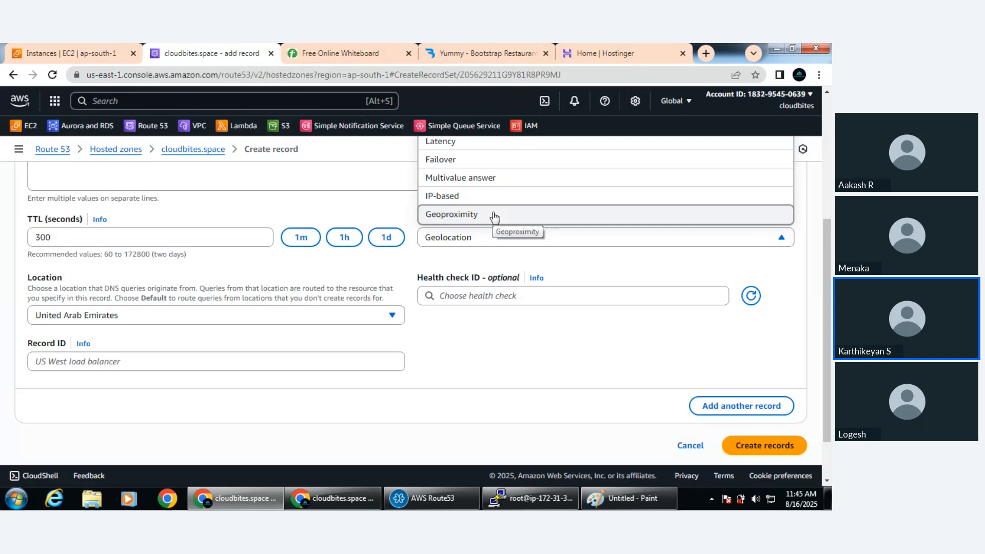
scroll(494, 217, up, 2)
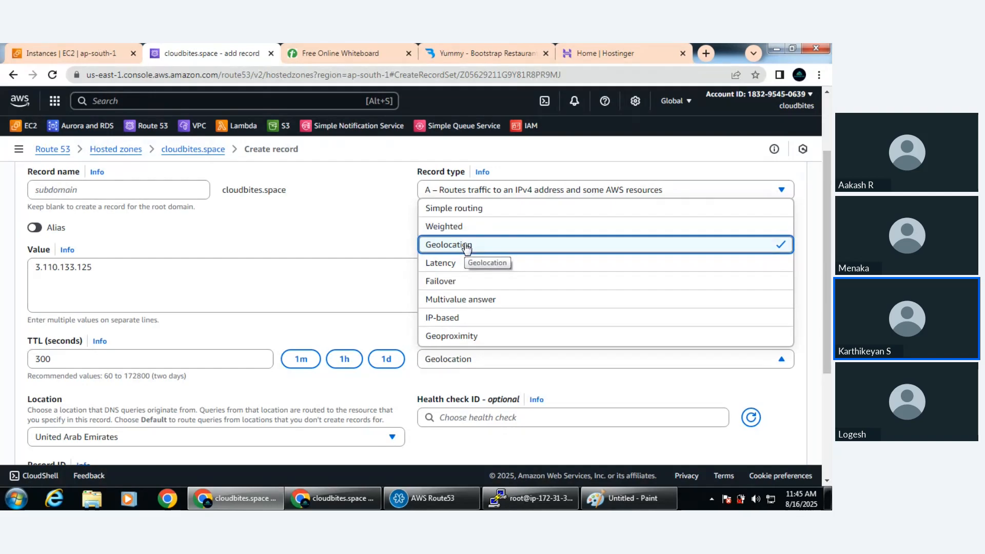
click(467, 209)
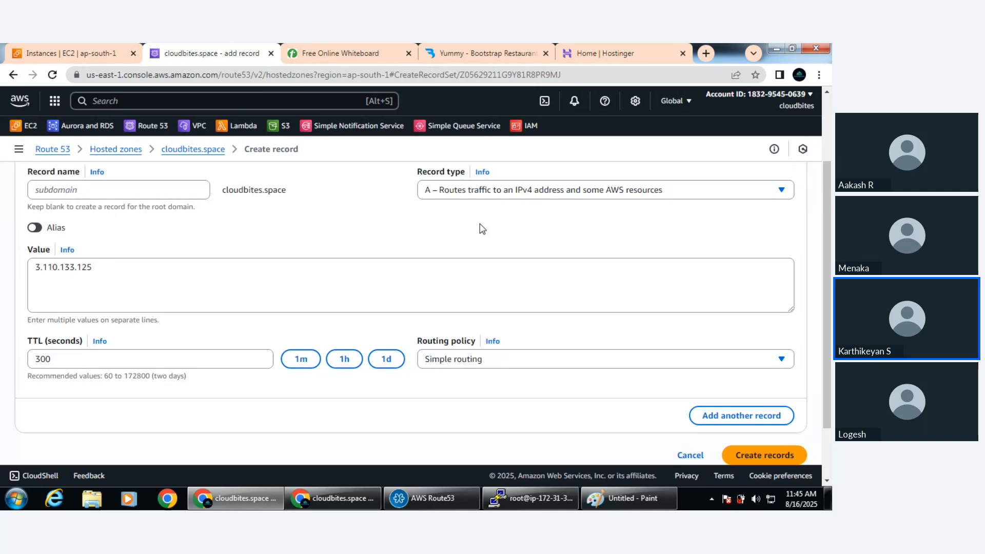
Create the A record in the cloudbites.space hosted zone and dismiss the resulting notification
scroll(482, 229, down, 2)
click(747, 395)
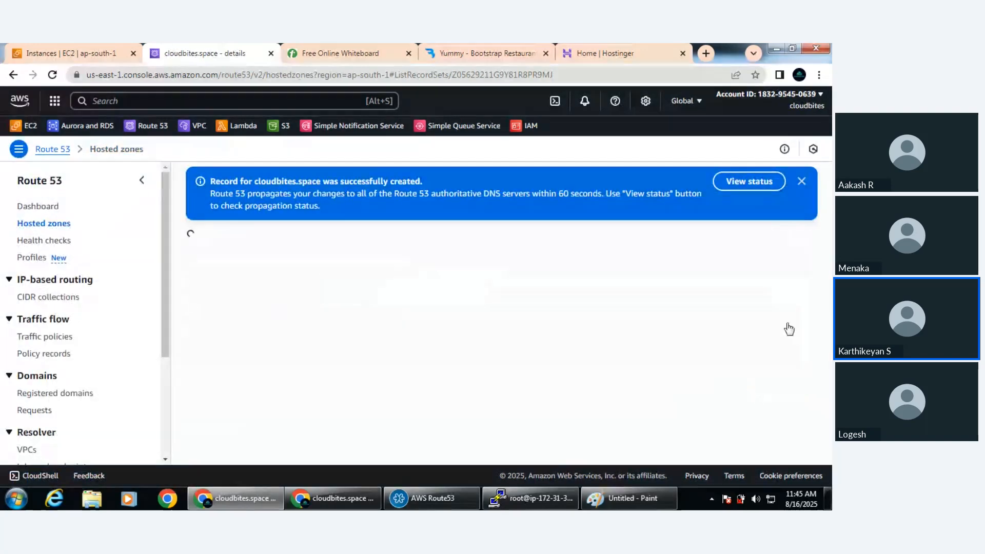
click(792, 182)
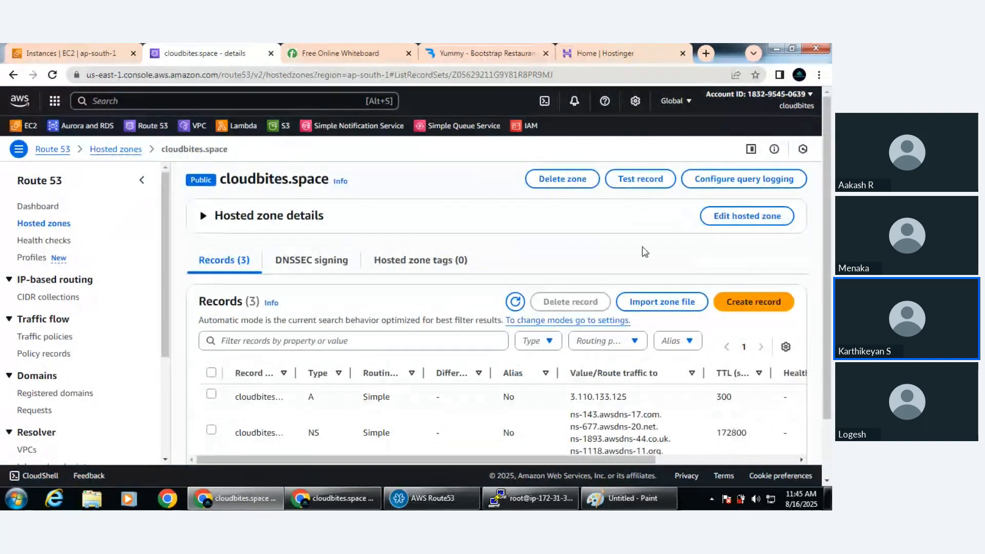
Examine the hosted zone's records, highlighting the A record's type and IP value and the NS and SOA types
scroll(545, 343, down, 2)
double_click(311, 337)
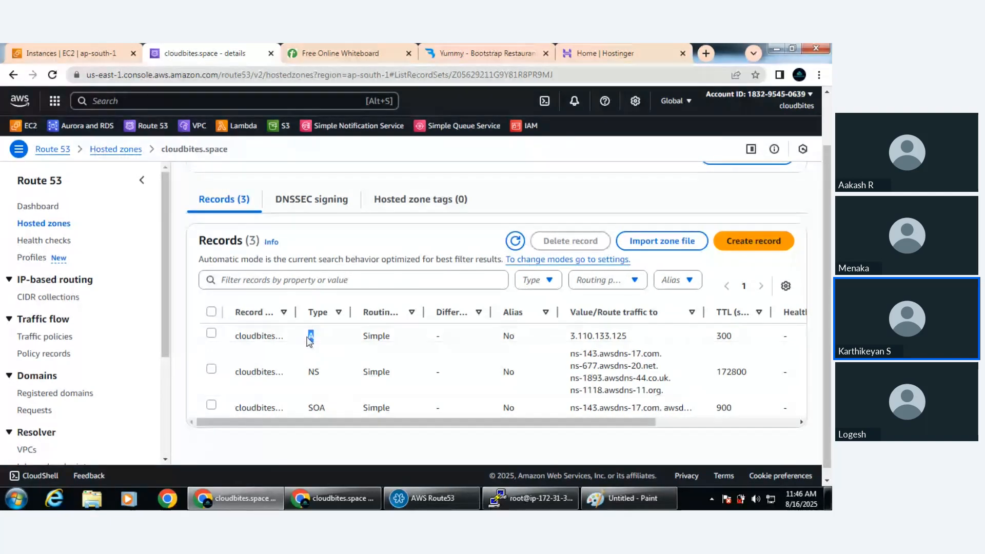
drag(630, 338, 568, 343)
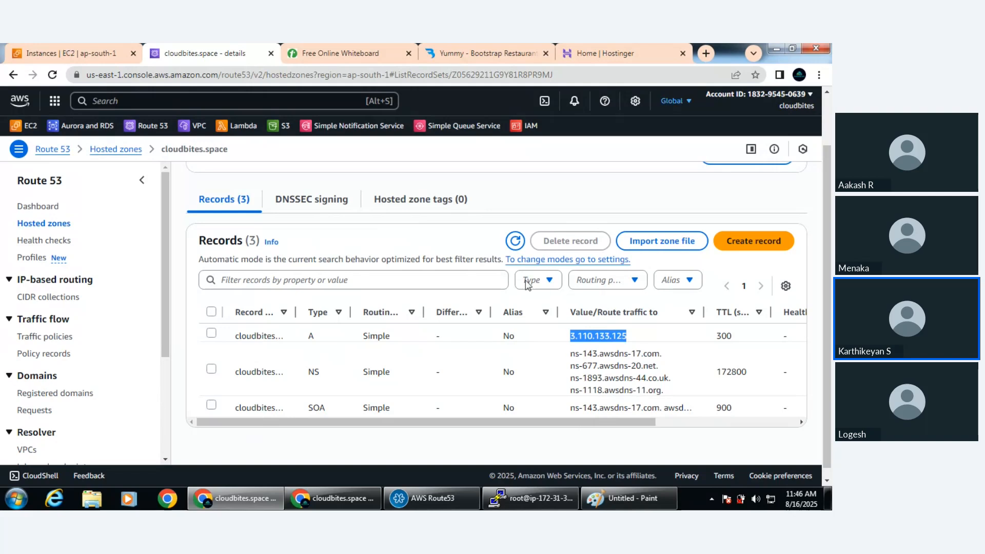
double_click(311, 336)
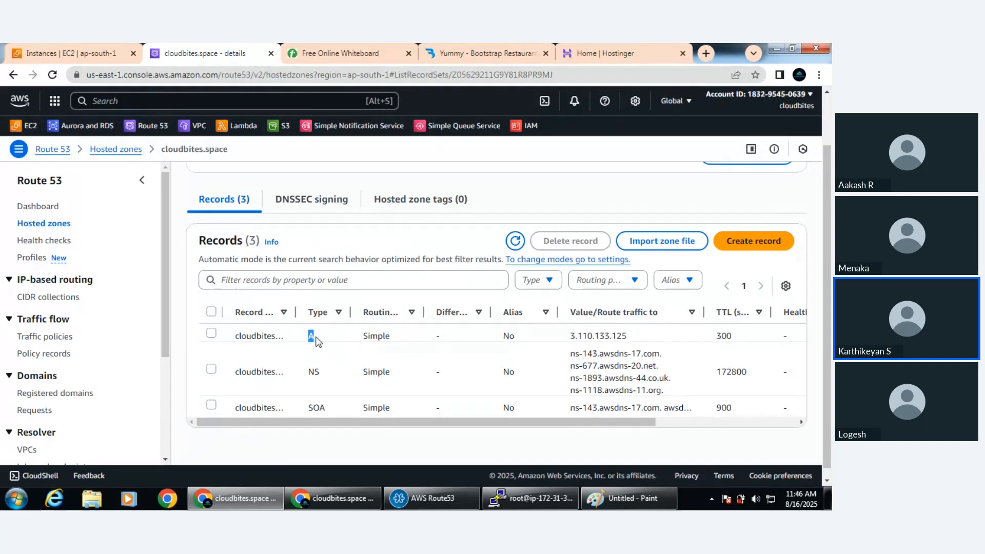
click(319, 376)
double_click(313, 374)
click(326, 409)
drag(327, 410, 312, 409)
Copy the NS record's four nameserver values into a new Notepad document and return to the Route 53 record list
click(670, 396)
drag(670, 396, 568, 357)
key(ctrl+c)
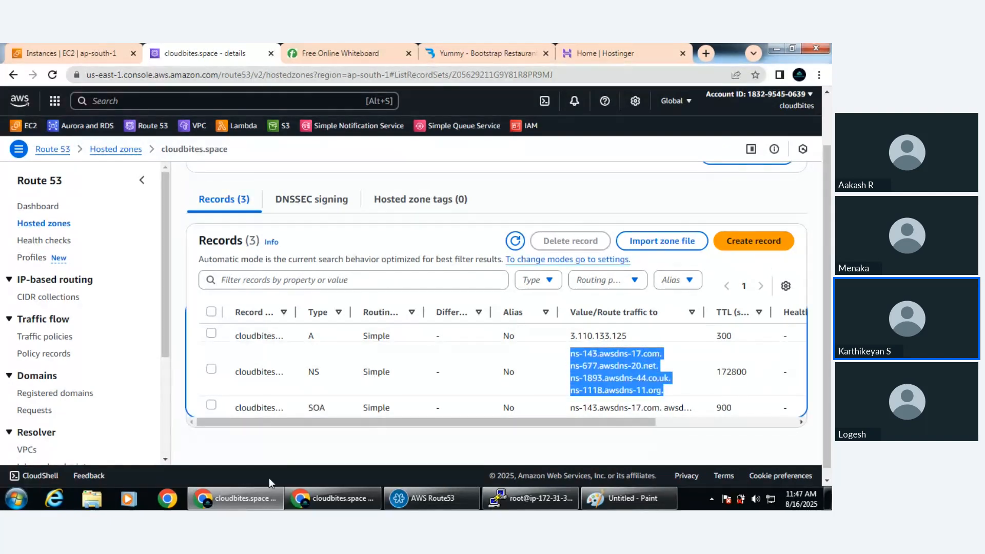
click(19, 500)
text(no)
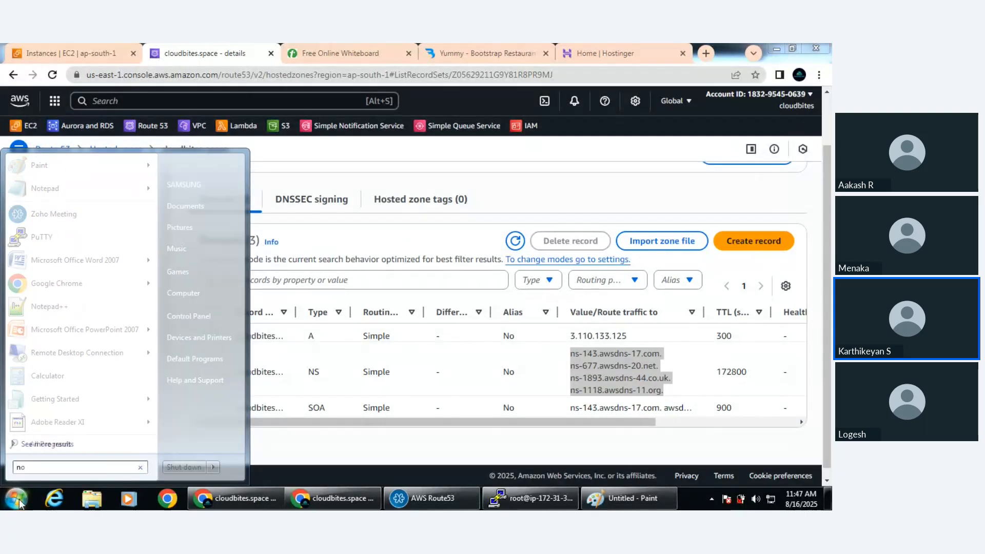
text(te)
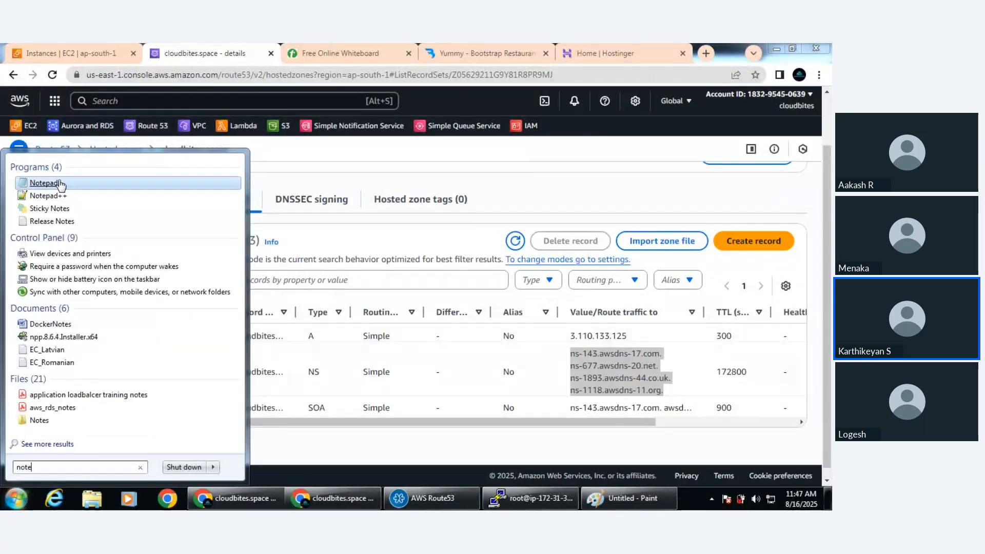
click(61, 183)
key(ctrl+v)
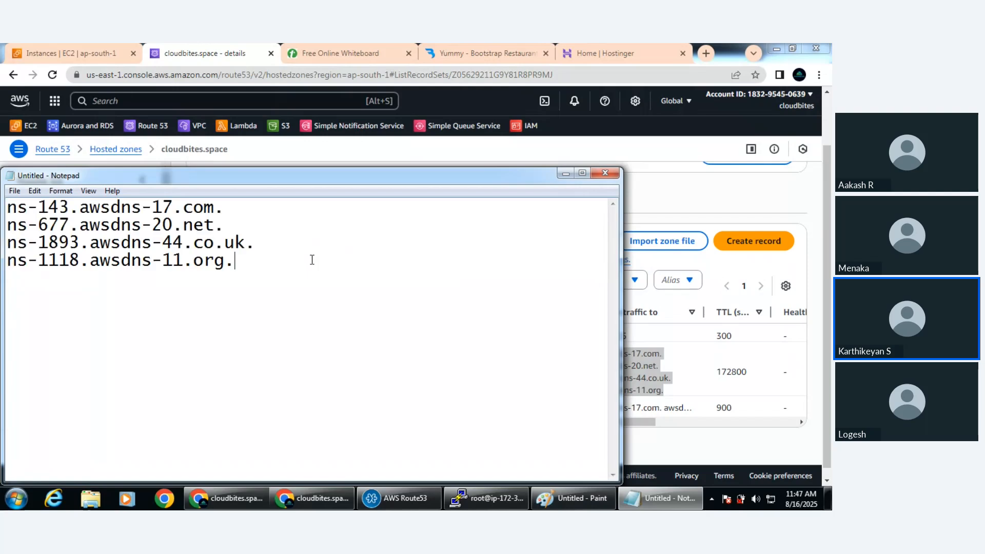
click(565, 174)
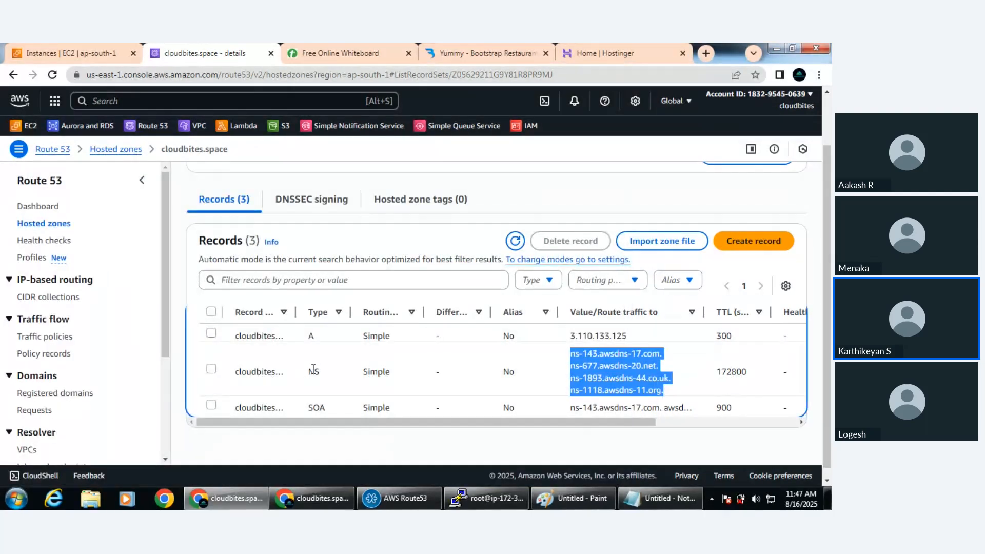
drag(313, 370, 316, 369)
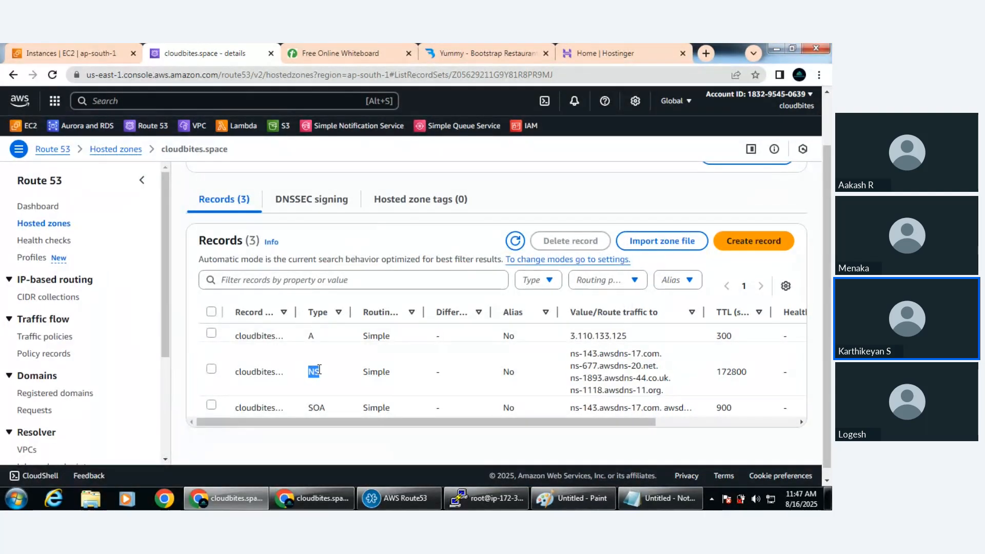
drag(666, 394, 569, 351)
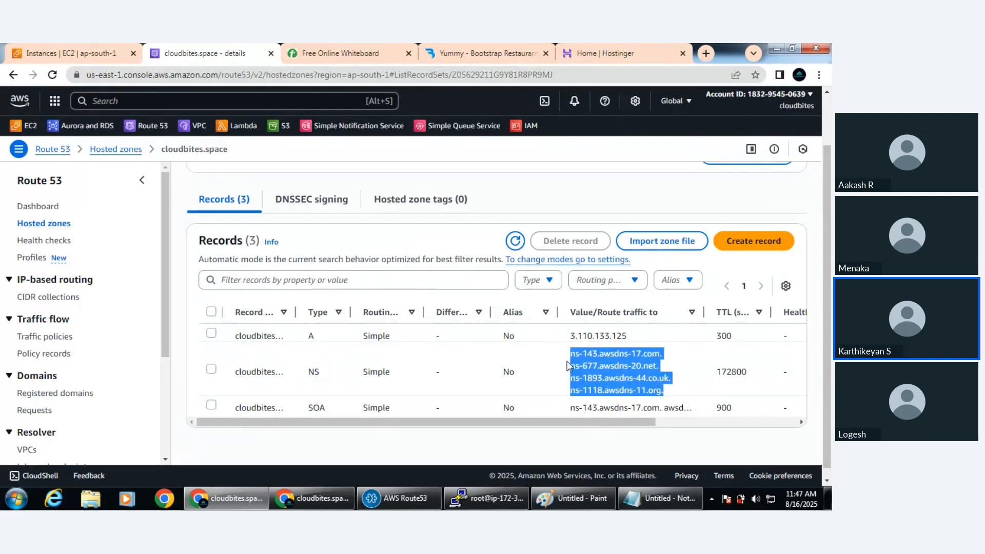
Remove the trailing period from each of the four nameservers in the Notepad document
click(659, 498)
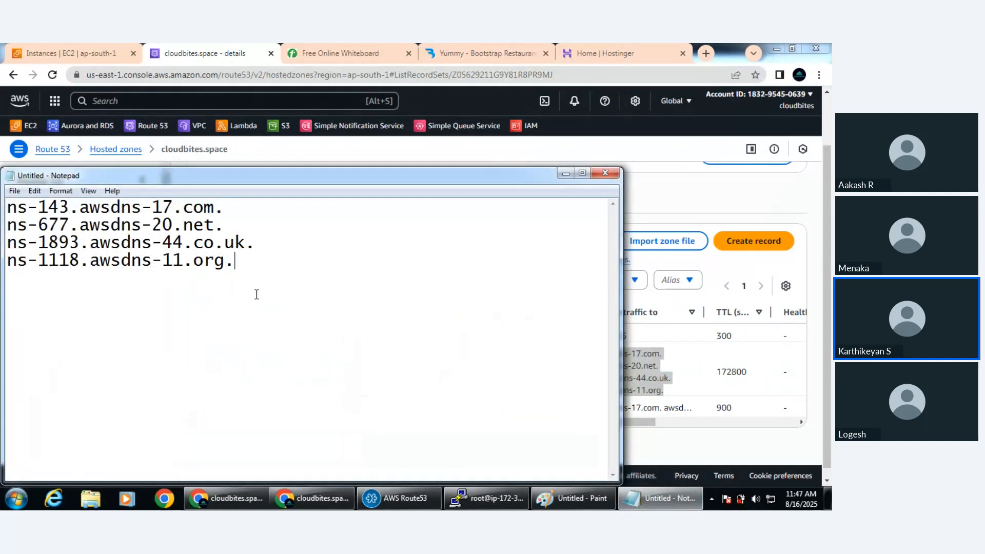
click(234, 207)
key(BackSpace)
click(227, 224)
click(262, 241)
key(BackSpace)
click(247, 263)
key(BackSpace)
Review the cleaned nameserver entries in Notepad, highlighting the co.uk suffix and individual lines
drag(194, 243, 245, 242)
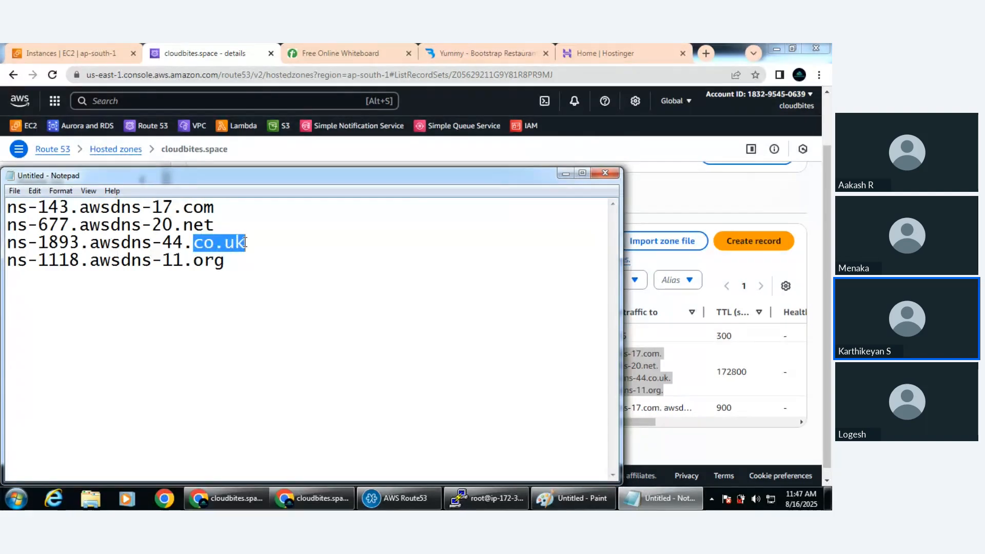
click(266, 248)
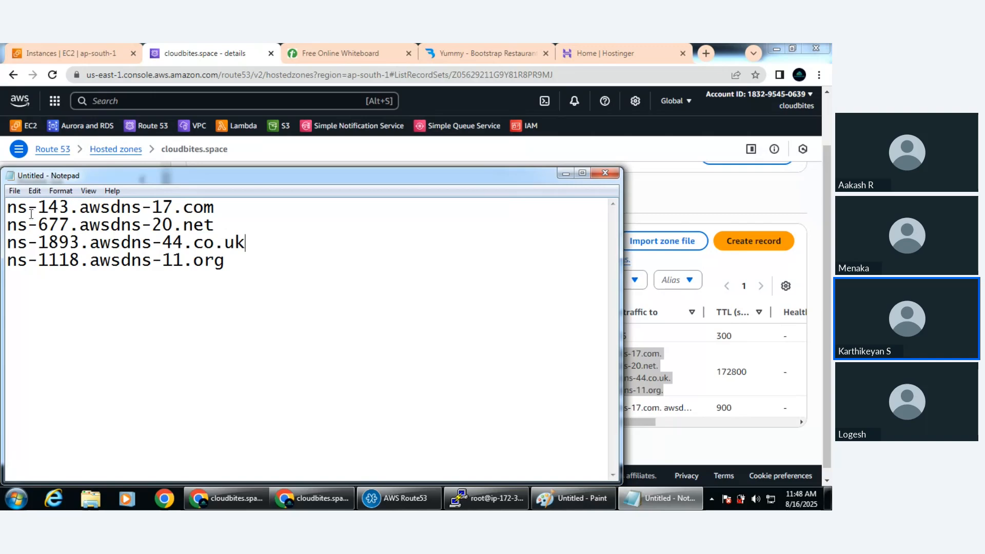
double_click(96, 208)
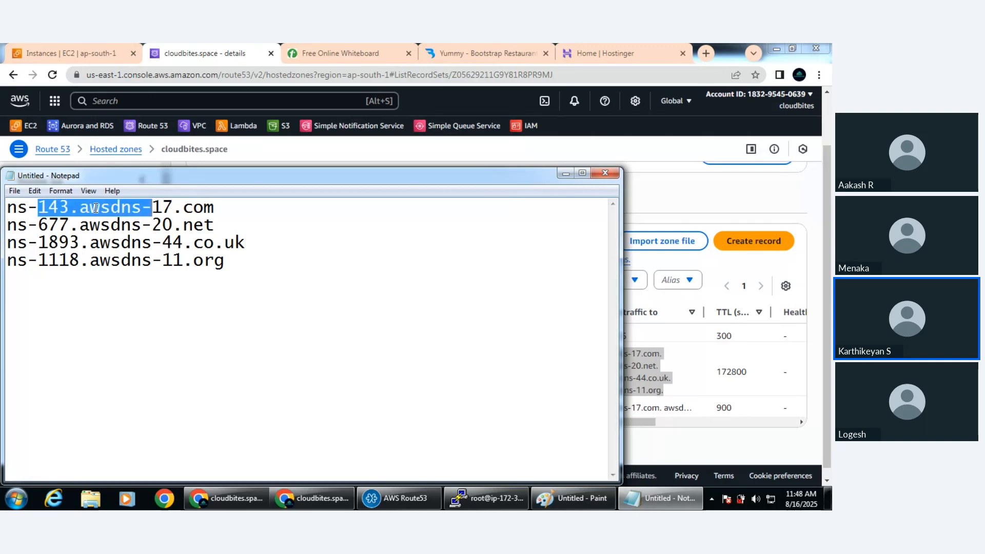
click(218, 209)
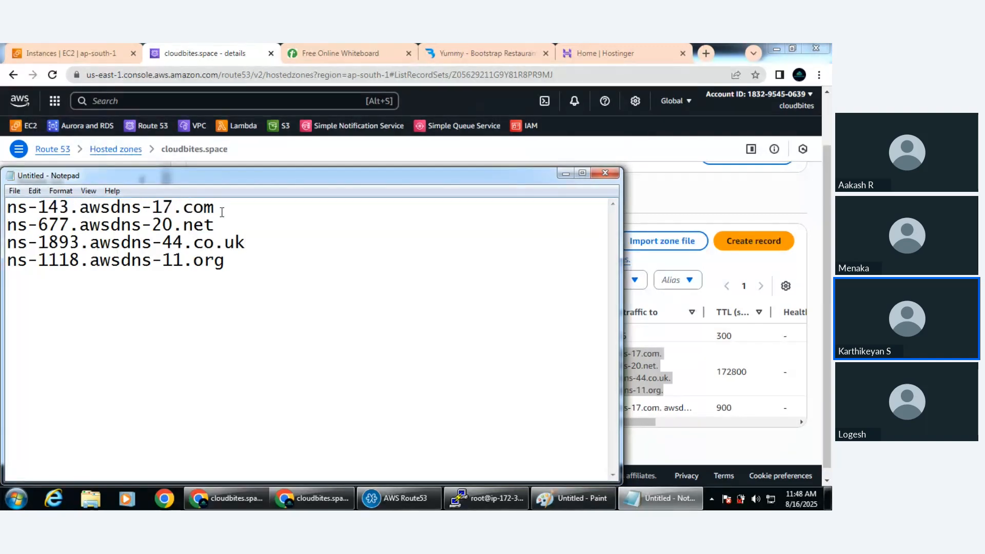
drag(7, 242, 258, 244)
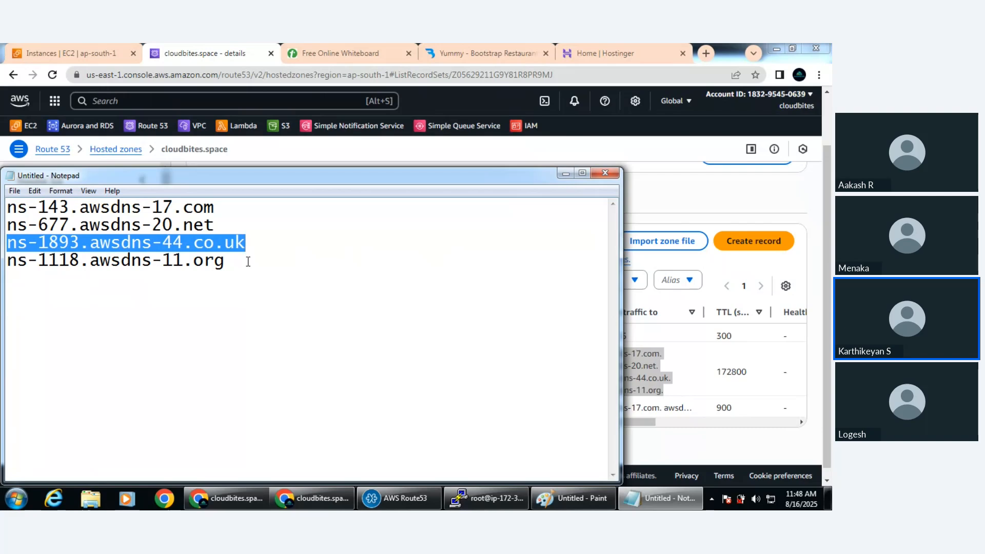
click(246, 262)
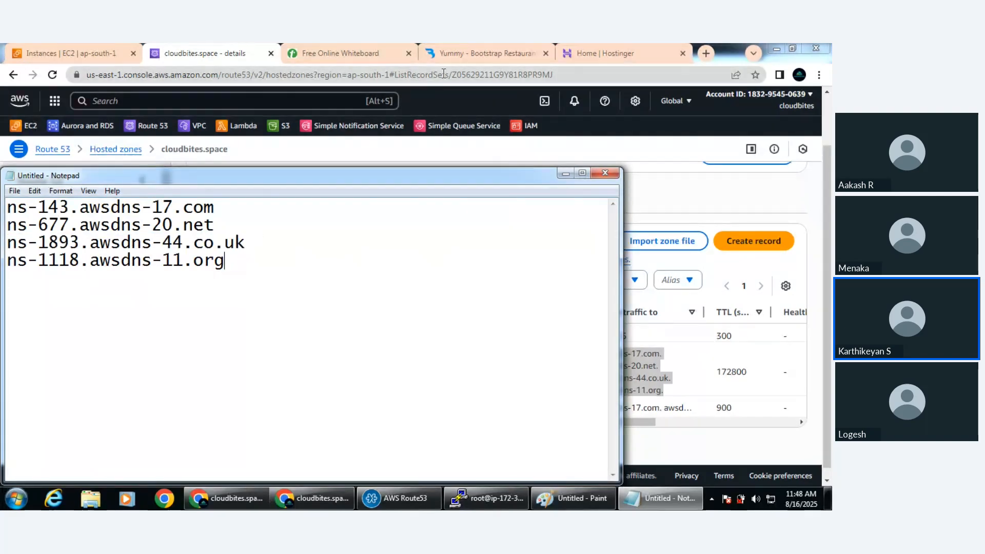
Switch to Hostinger and open the DNS / Nameservers settings of the cloudbites.space domain
click(604, 58)
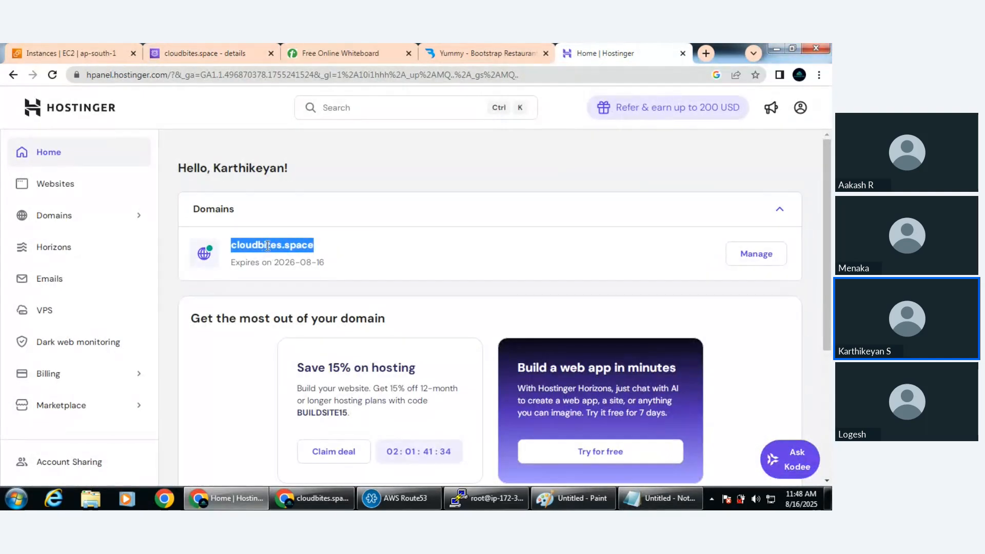
click(748, 254)
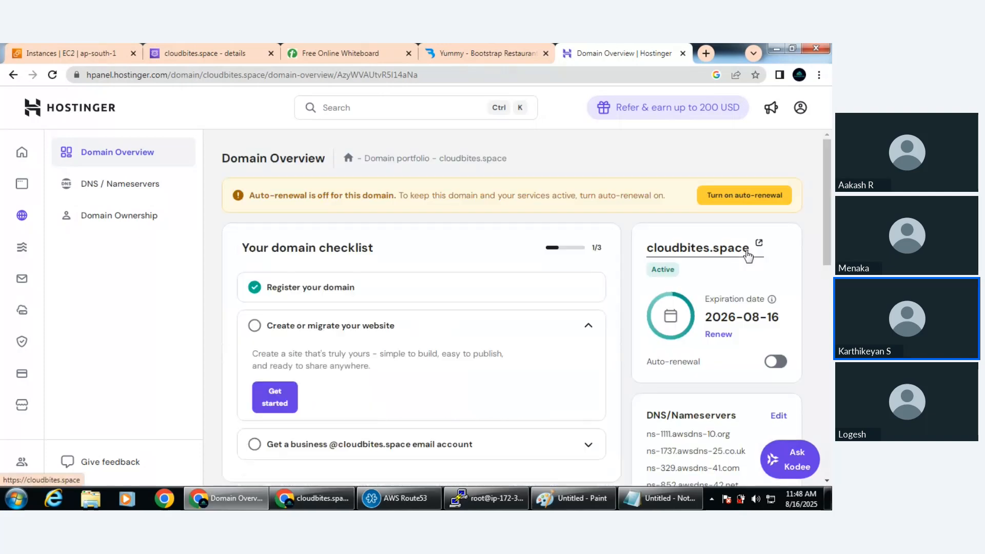
scroll(445, 350, down, 3)
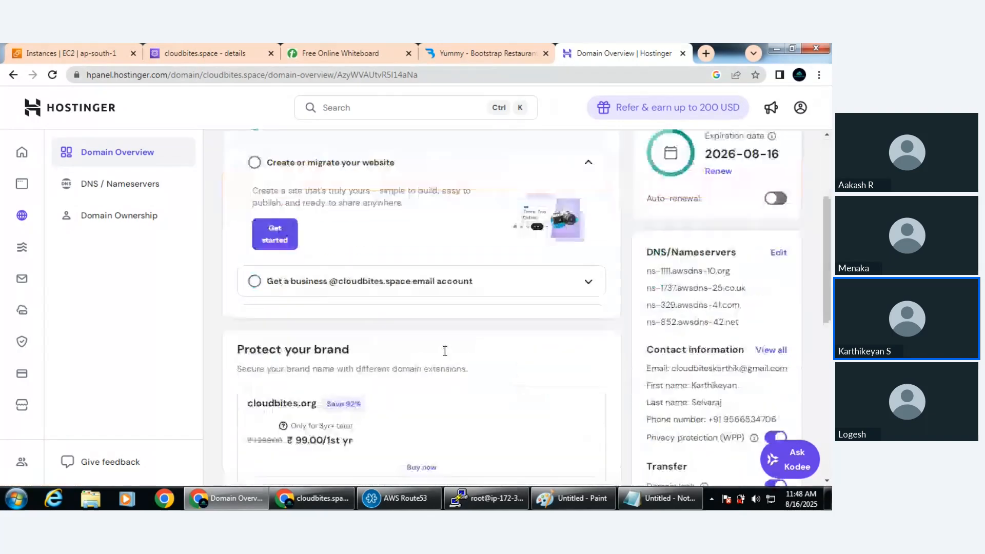
scroll(445, 351, down, 3)
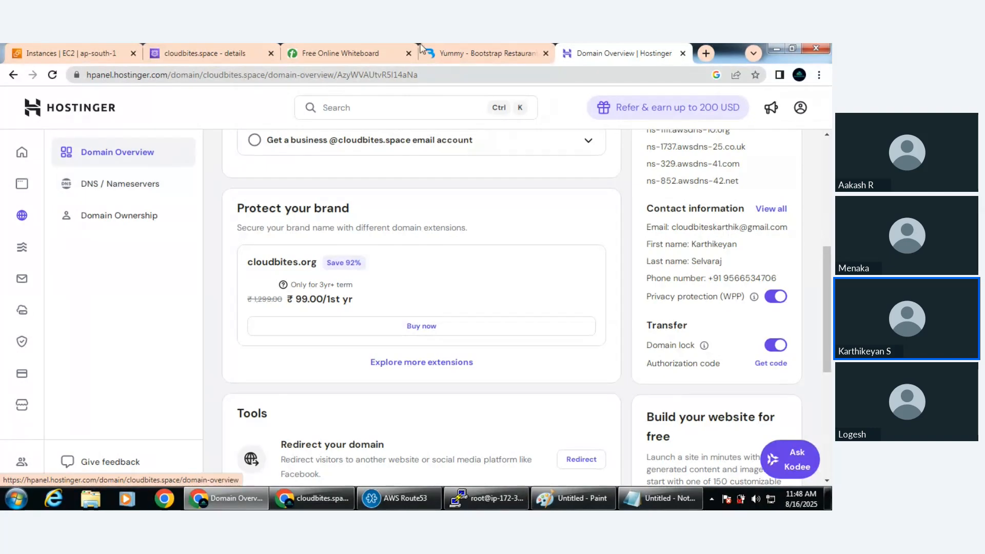
click(216, 53)
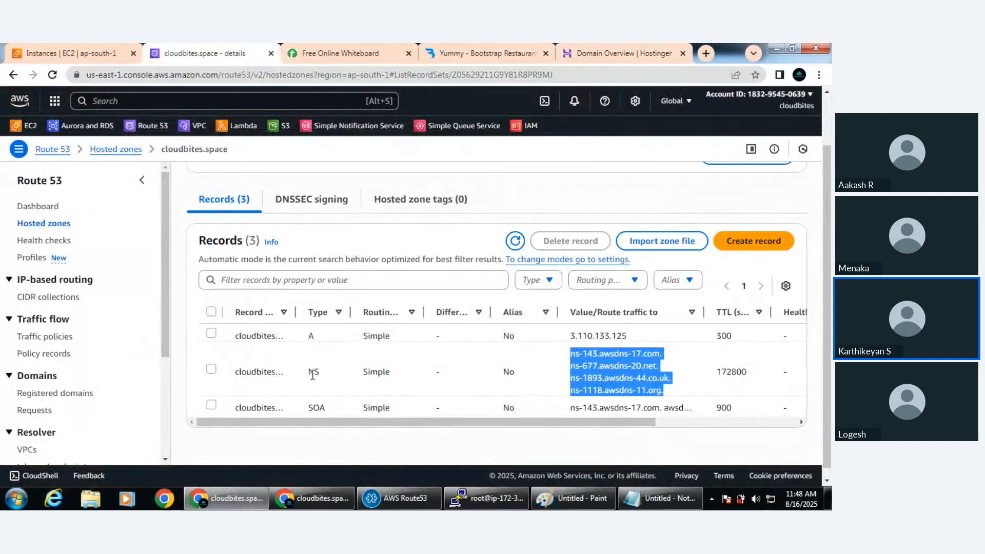
click(629, 50)
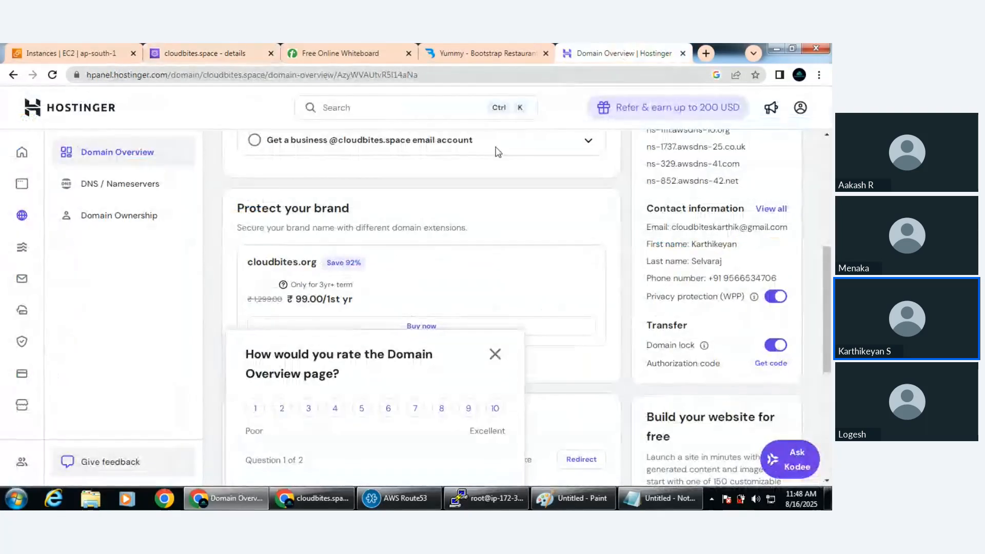
click(105, 192)
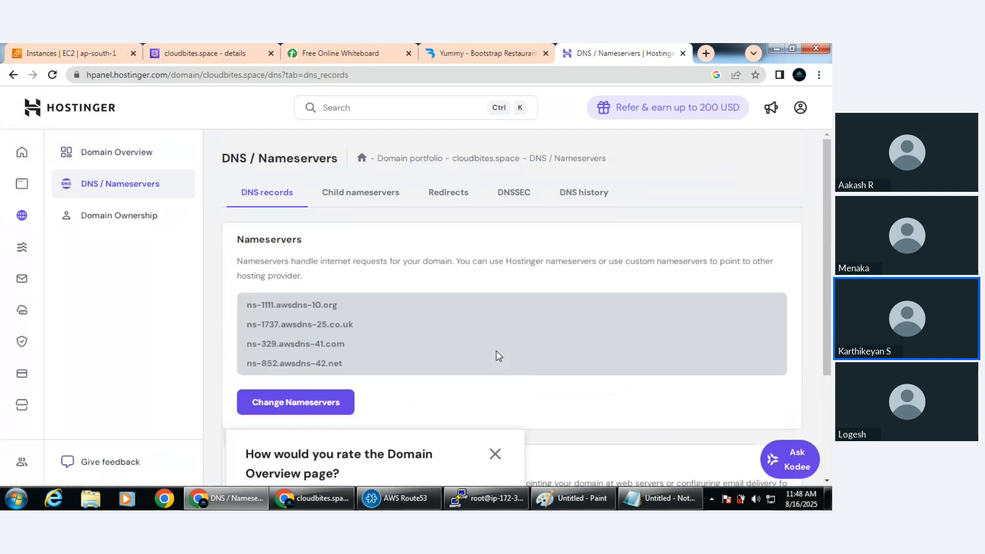
Start changing the domain's nameservers and clear all four existing nameserver entries
click(300, 411)
scroll(409, 411, down, 3)
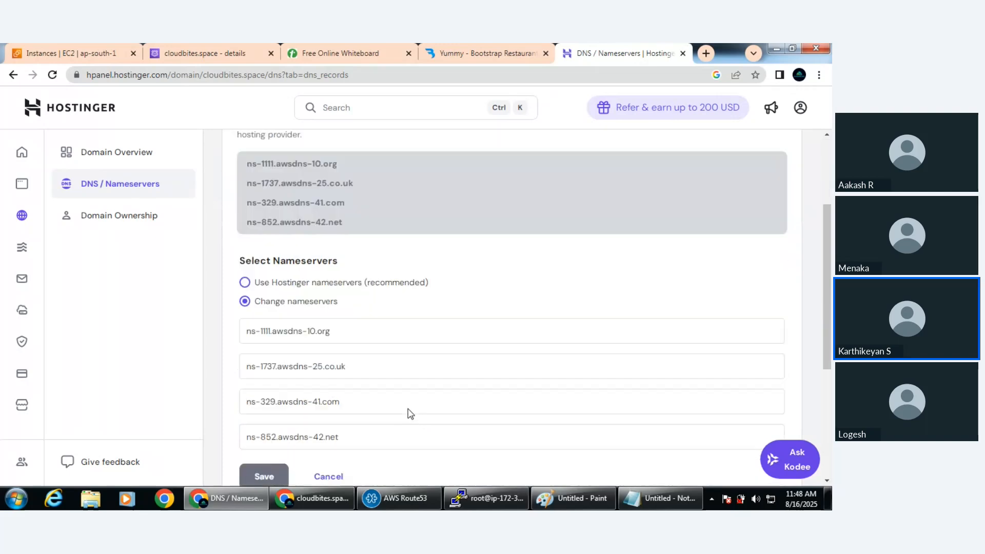
triple_click(363, 400)
key(BackSpace)
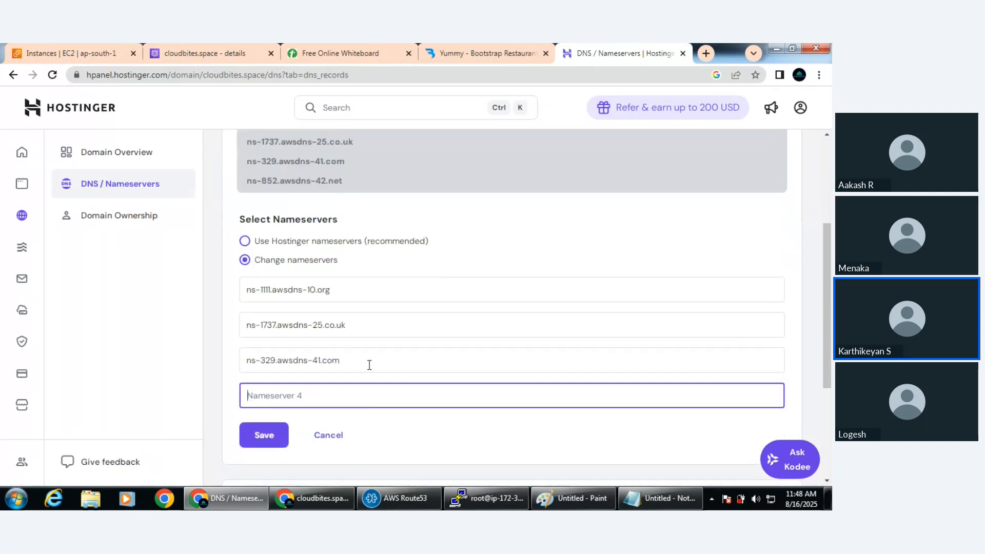
triple_click(370, 363)
key(BackSpace)
drag(398, 330, 236, 334)
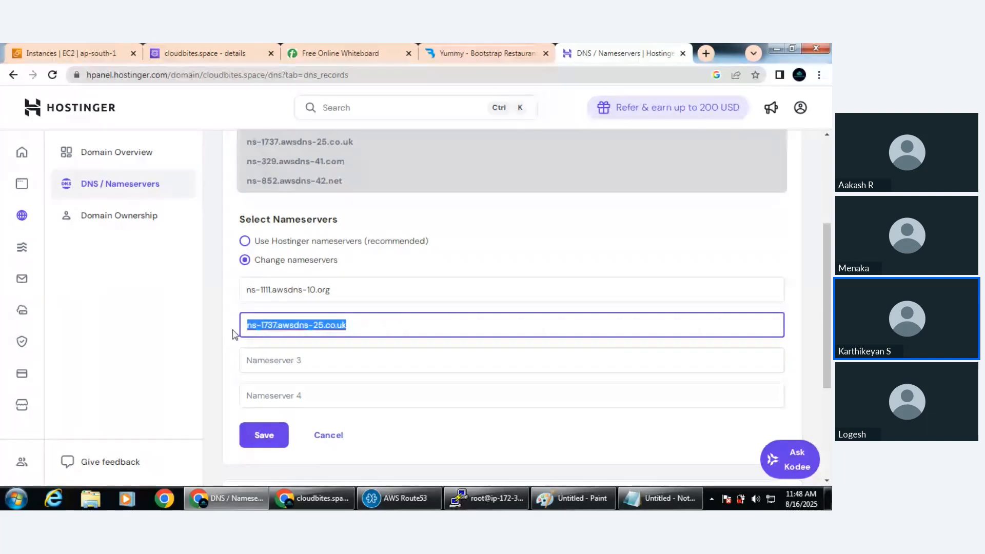
key(BackSpace)
drag(334, 288, 195, 299)
key(BackSpace)
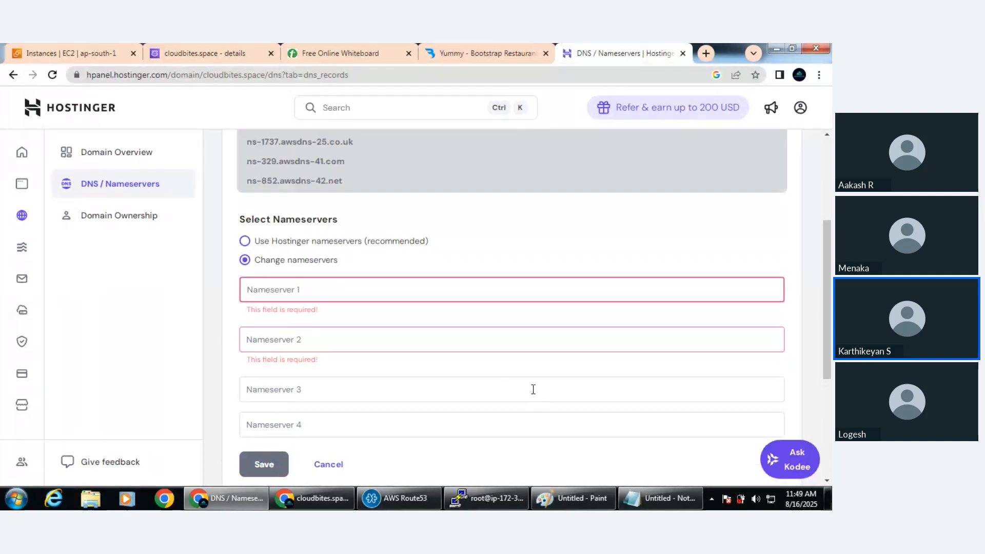
Copy ns-143.awsdns-17.com from Notepad and enter it as Nameserver 1 in Hostinger
click(646, 500)
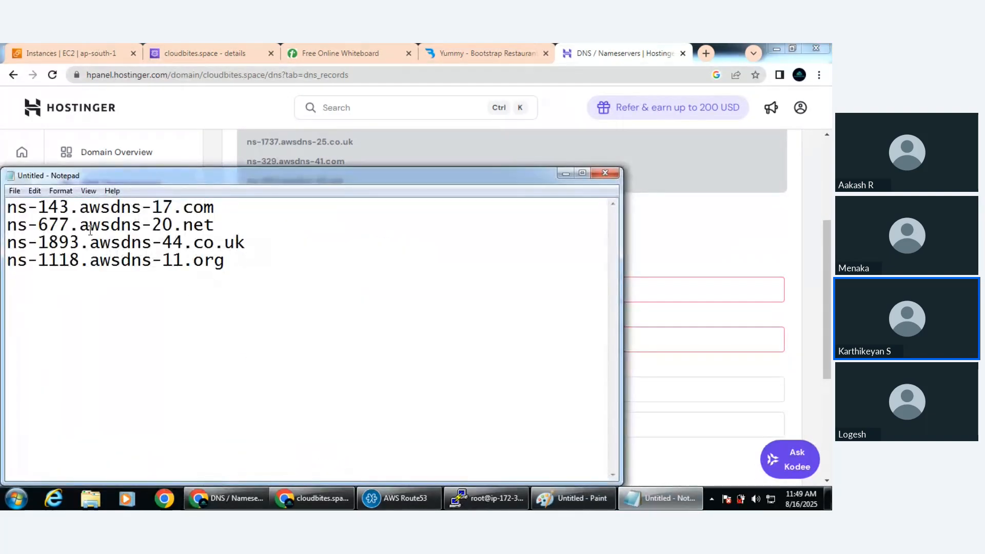
drag(6, 211, 210, 208)
key(ctrl+c)
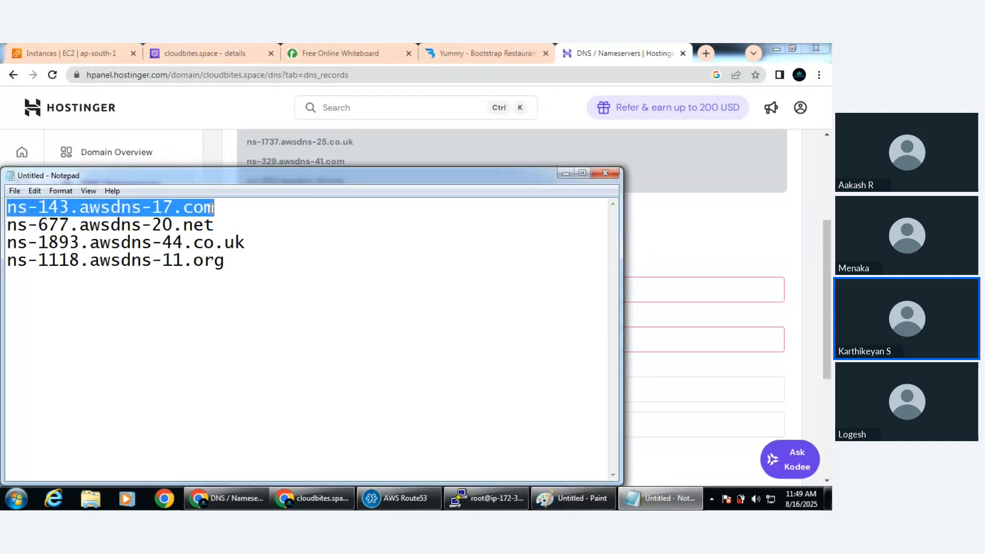
click(566, 173)
click(312, 292)
key(ctrl+v)
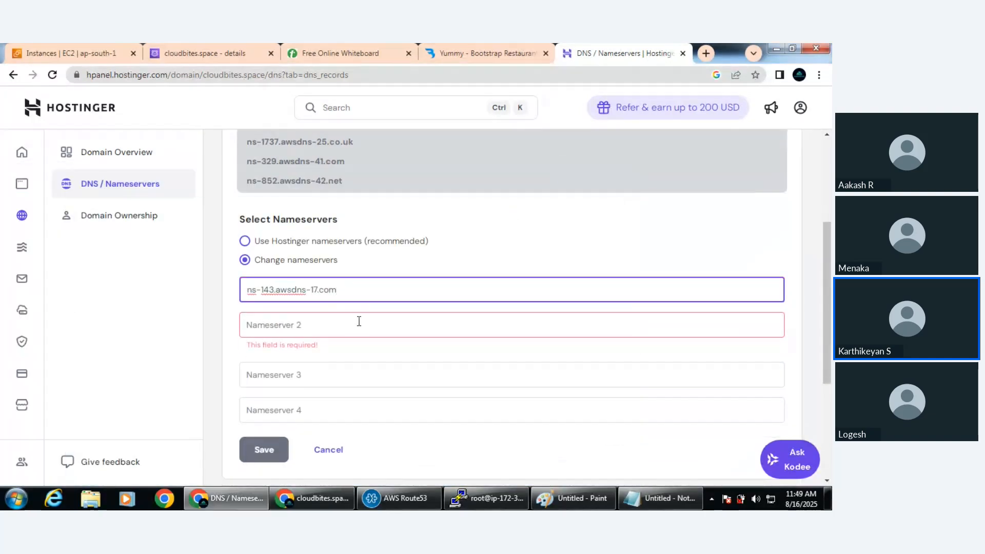
Copy ns-677.awsdns-20.net from Notepad and enter it as Nameserver 2 in Hostinger
click(660, 498)
drag(8, 226, 214, 229)
key(ctrl+c)
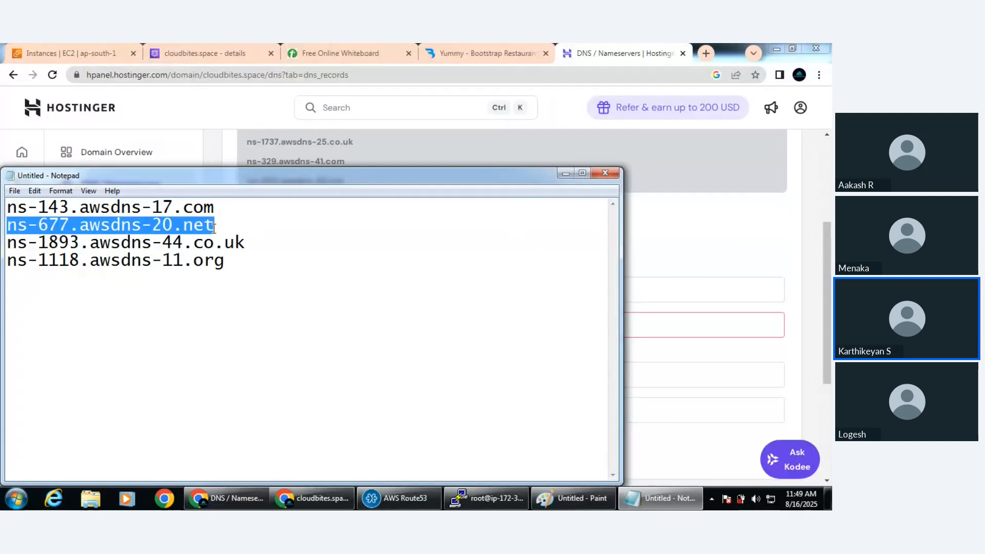
click(559, 174)
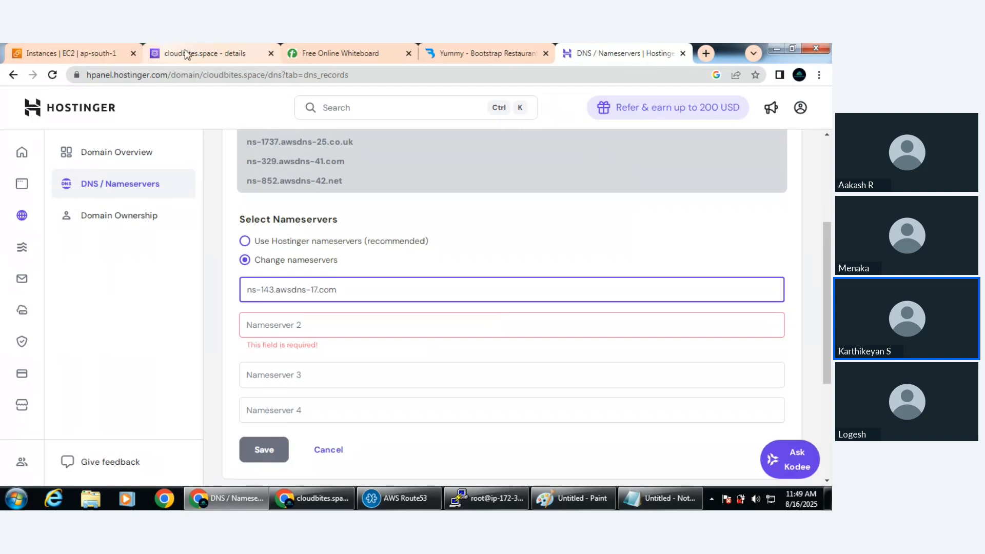
click(205, 53)
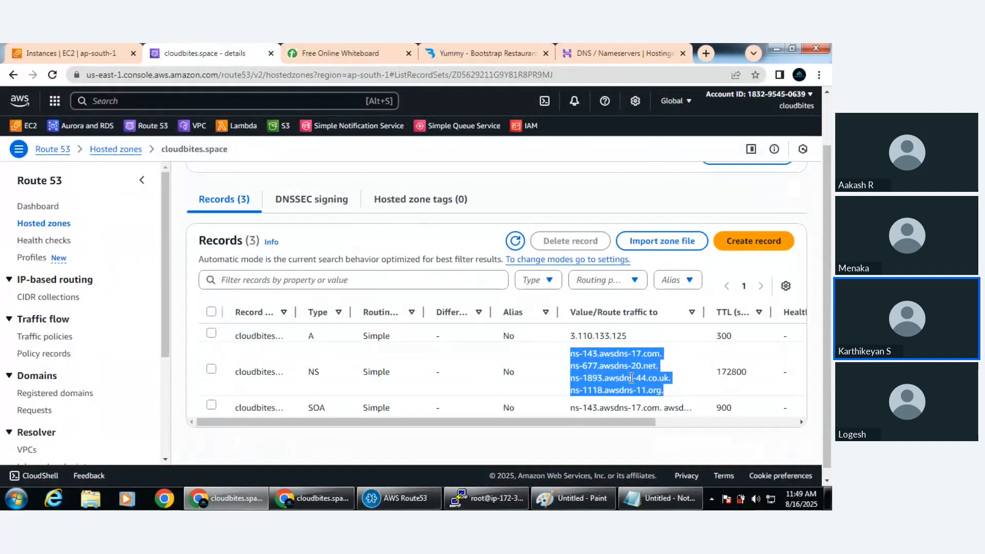
click(624, 56)
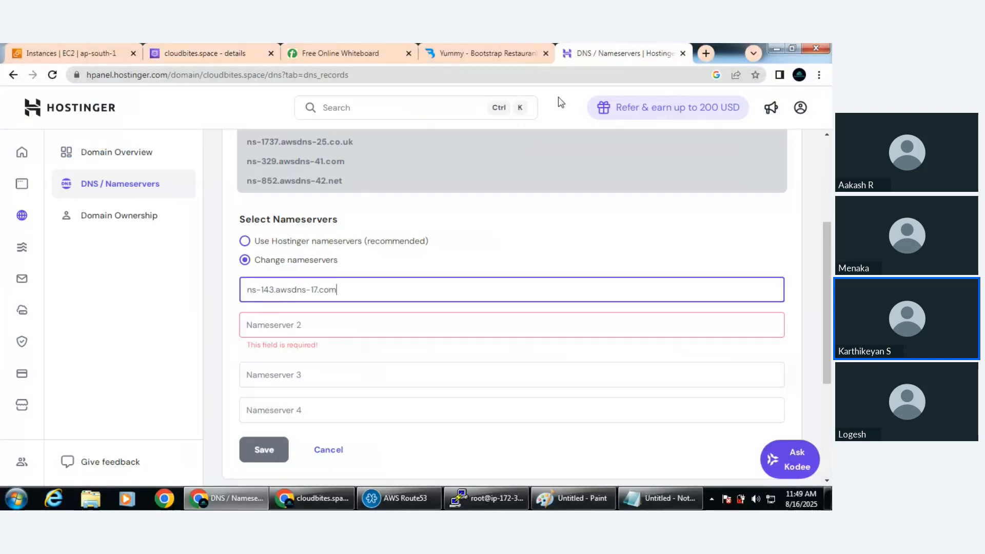
click(356, 324)
key(ctrl+v)
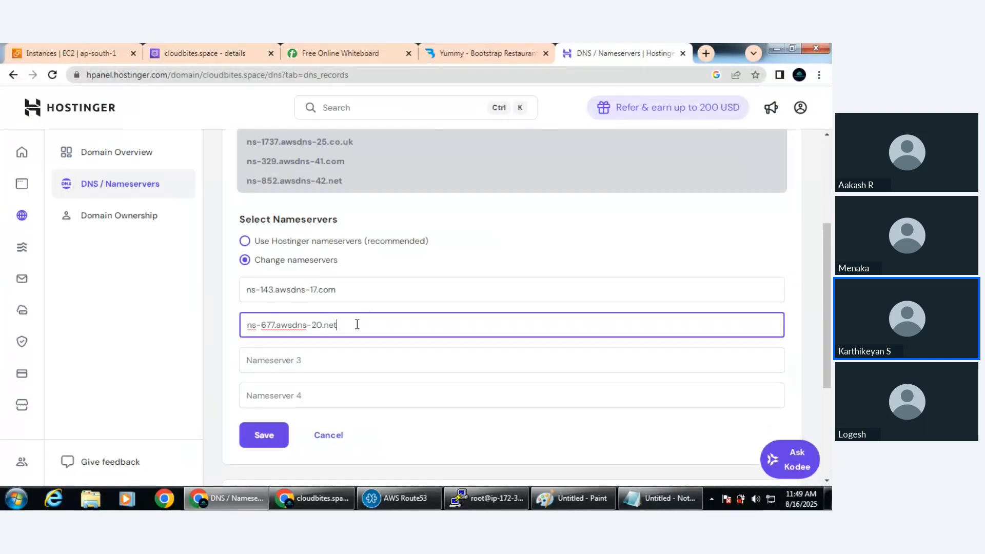
Copy ns-1893.awsdns-44.co.uk from Notepad and enter it as Nameserver 3 in Hostinger
click(652, 492)
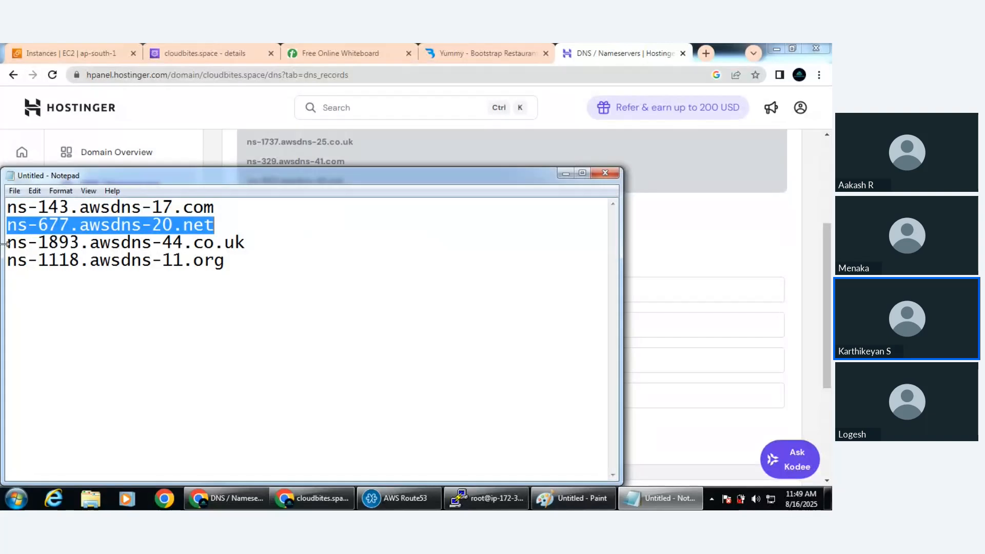
drag(7, 244, 242, 248)
key(ctrl+c)
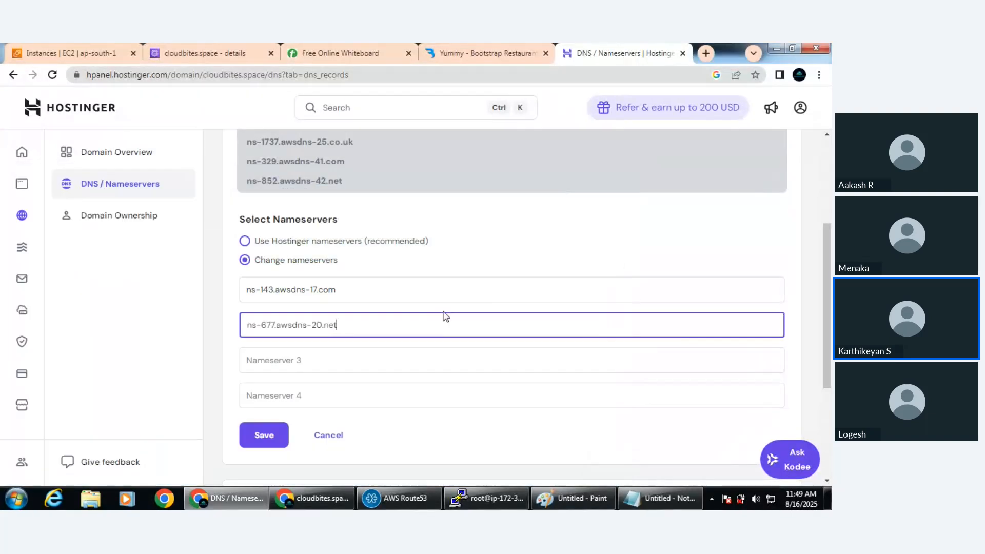
click(566, 173)
click(358, 361)
key(ctrl+v)
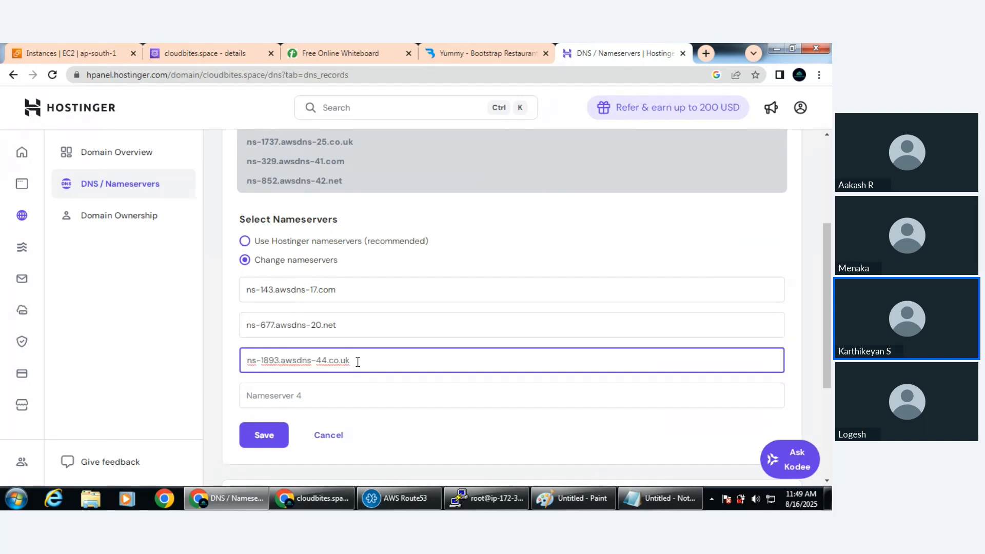
Copy ns-1118.awsdns-11.org from Notepad and enter it as Nameserver 4 in Hostinger
click(661, 498)
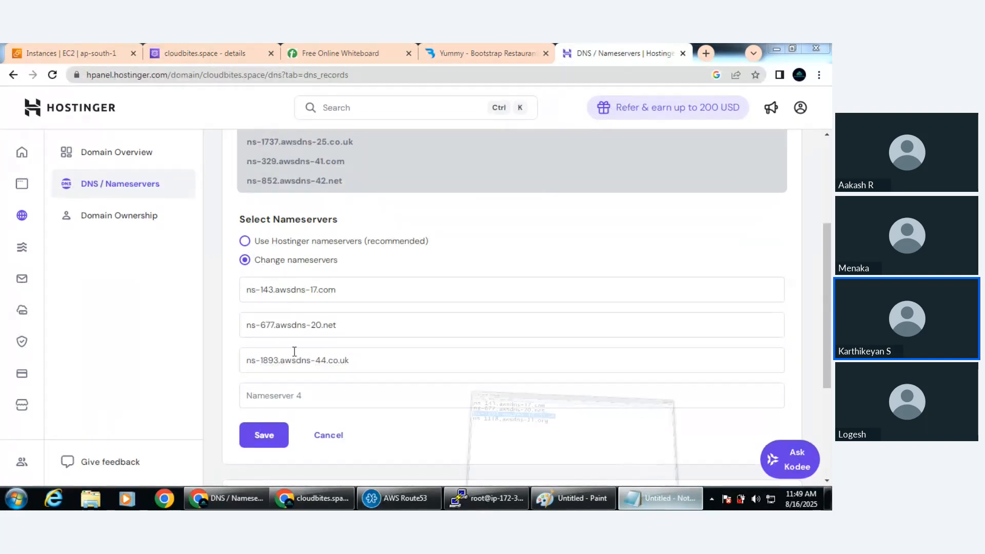
drag(9, 264, 230, 275)
key(ctrl+c)
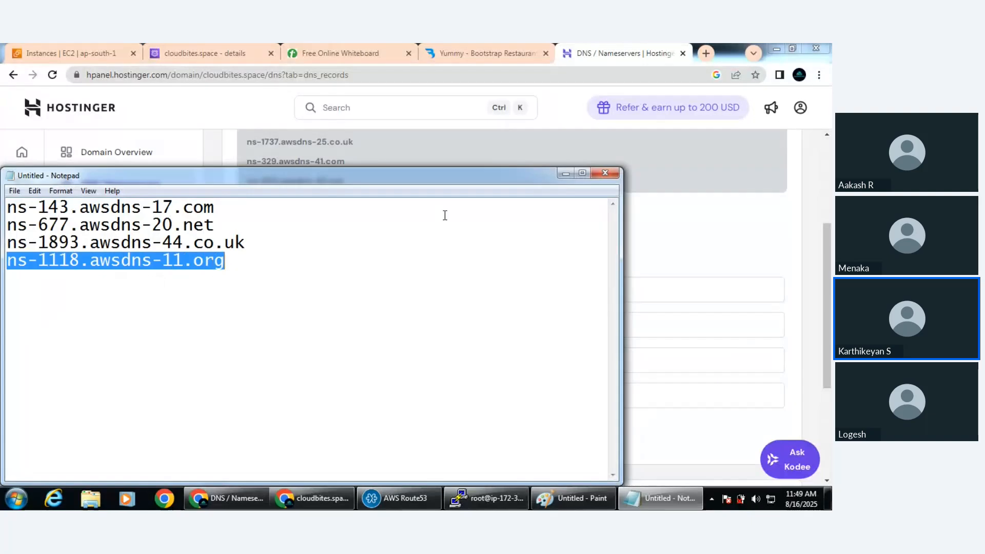
click(565, 173)
click(350, 392)
key(ctrl+v)
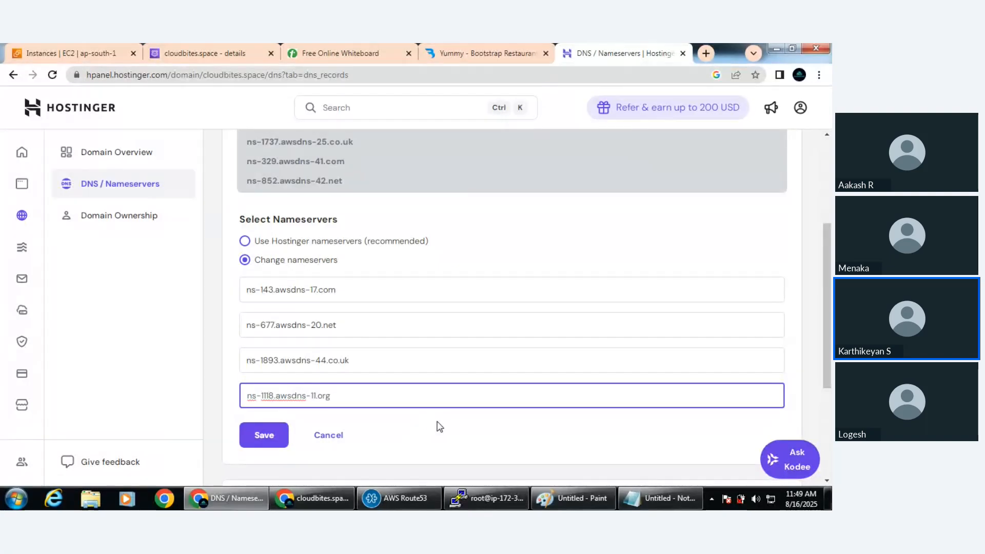
Save the four new nameservers, highlight the propagation time note and dismiss the confirmation
click(266, 436)
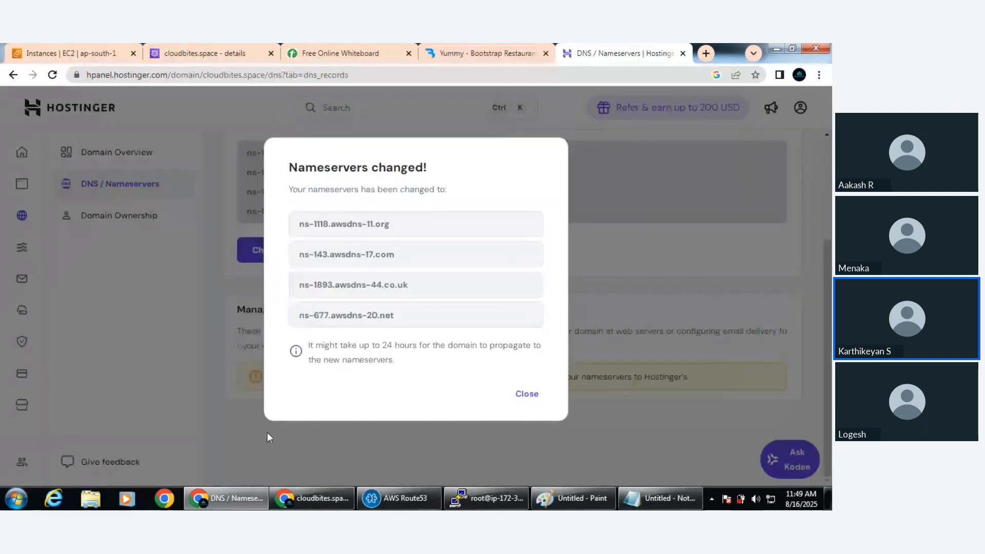
drag(359, 345, 424, 364)
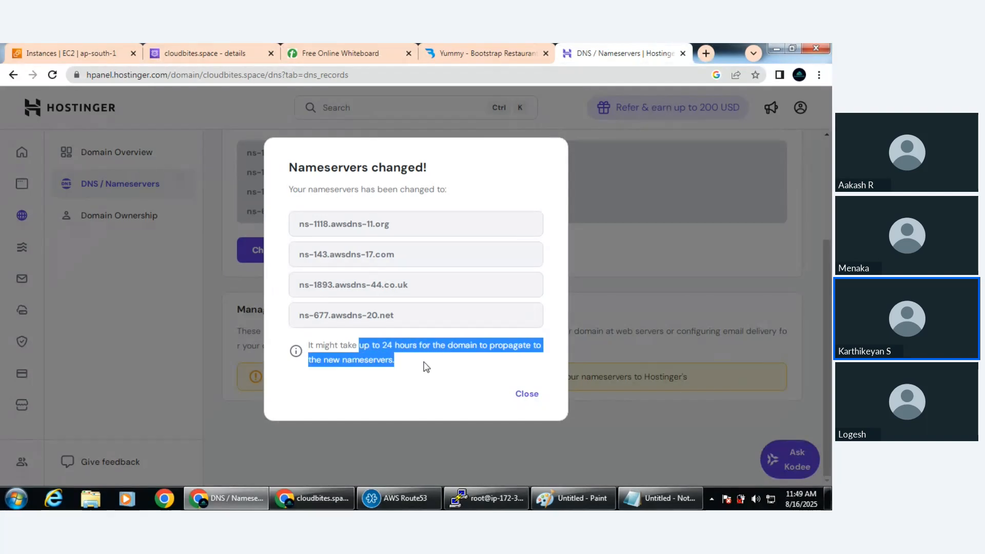
click(527, 394)
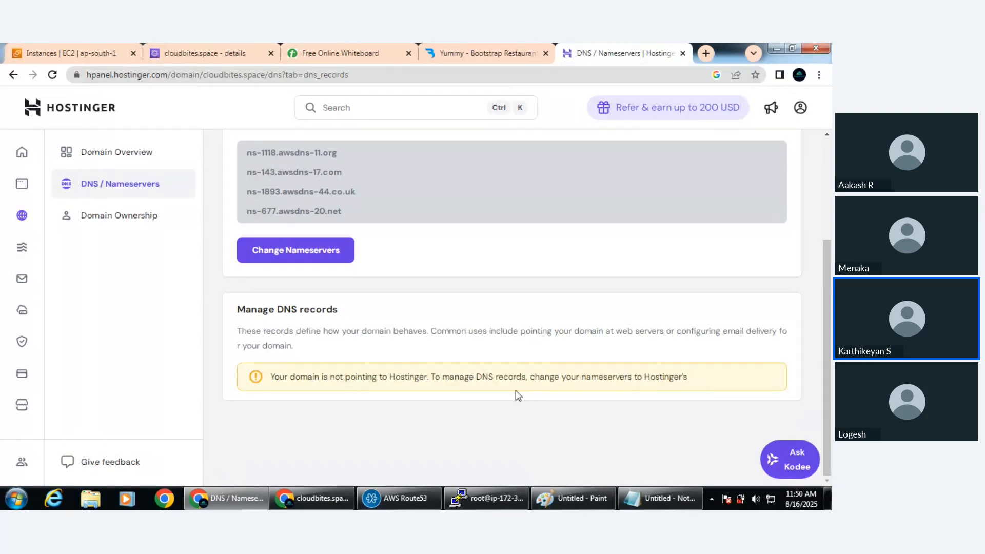
Close the Yummy template page and copy the public IPv4 address of the webapp EC2 instance
click(53, 51)
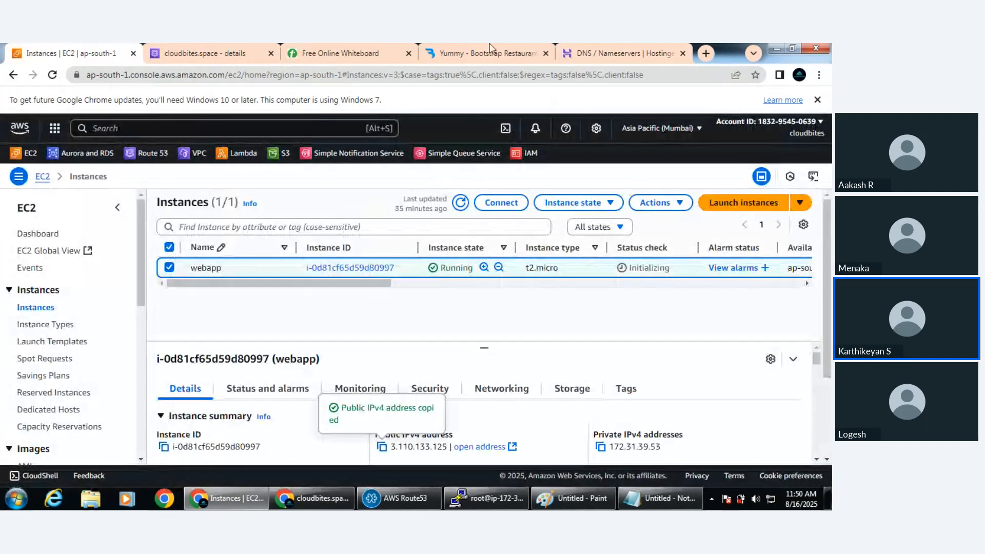
click(489, 49)
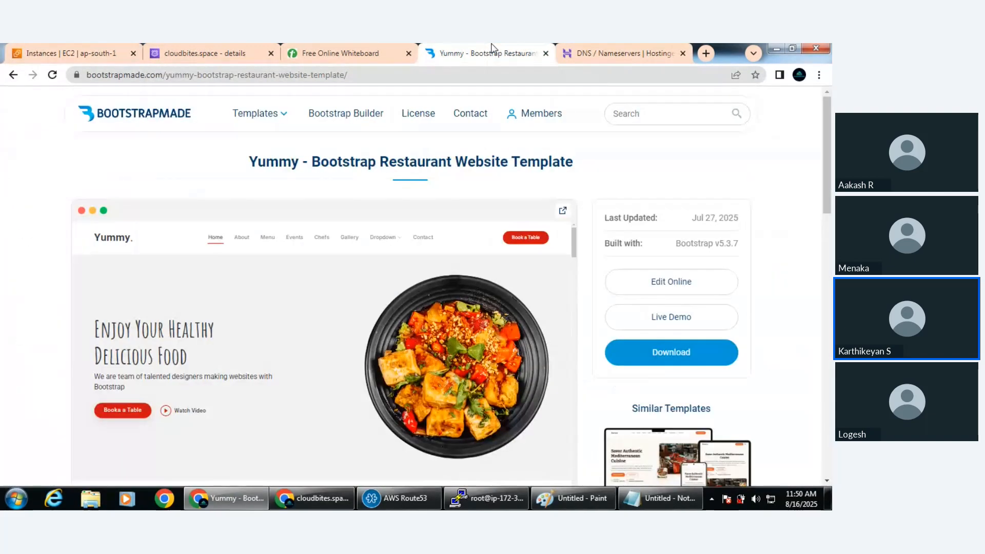
click(546, 53)
key(ctrl+1)
click(382, 447)
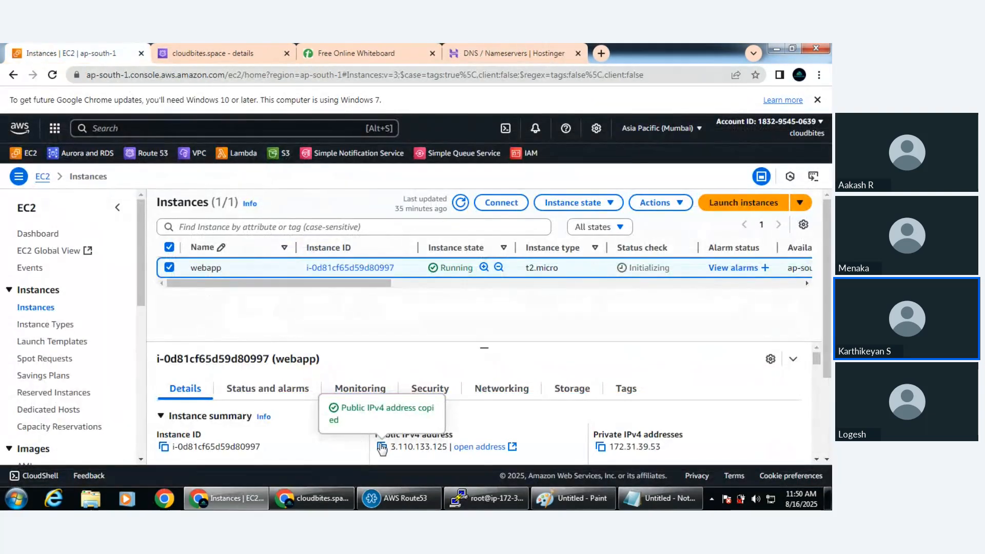
Open 3.110.133.125 in a new browser tab to check the hosted site, and close that tab again
click(604, 54)
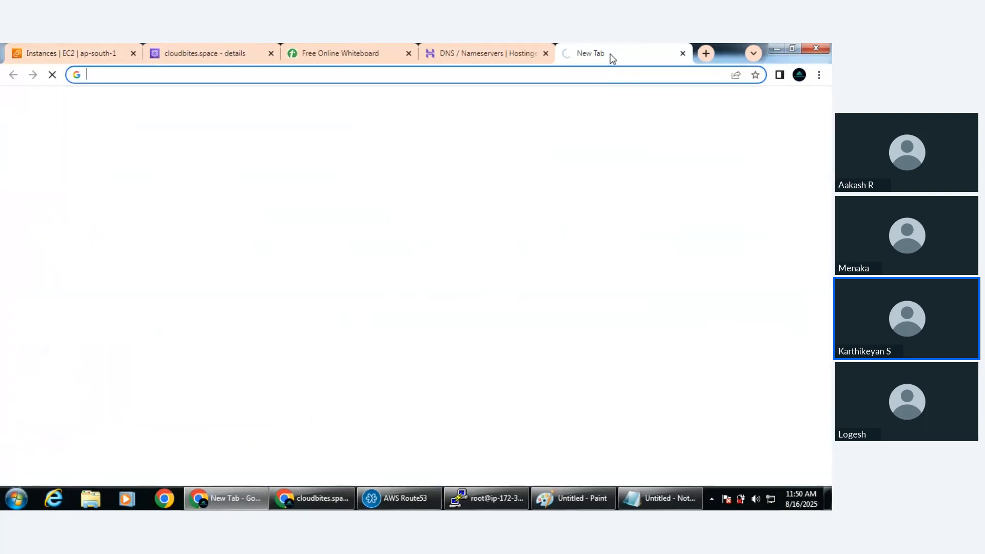
key(ctrl+v)
key(Return)
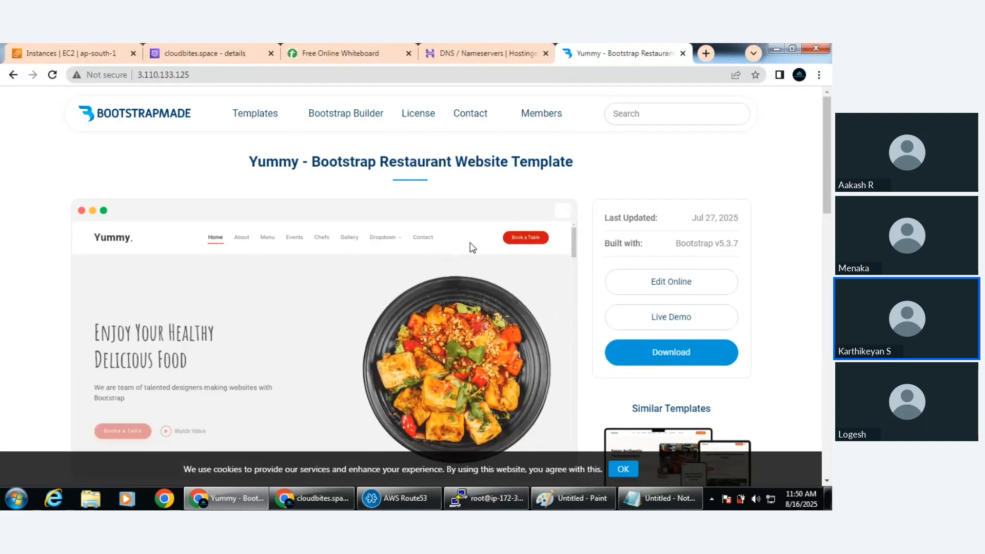
click(190, 75)
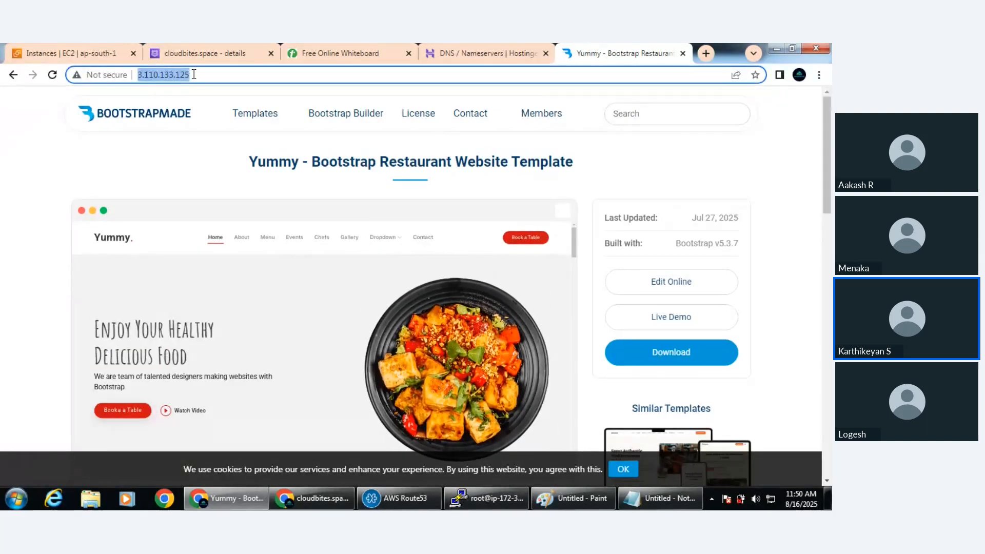
key(ctrl+w)
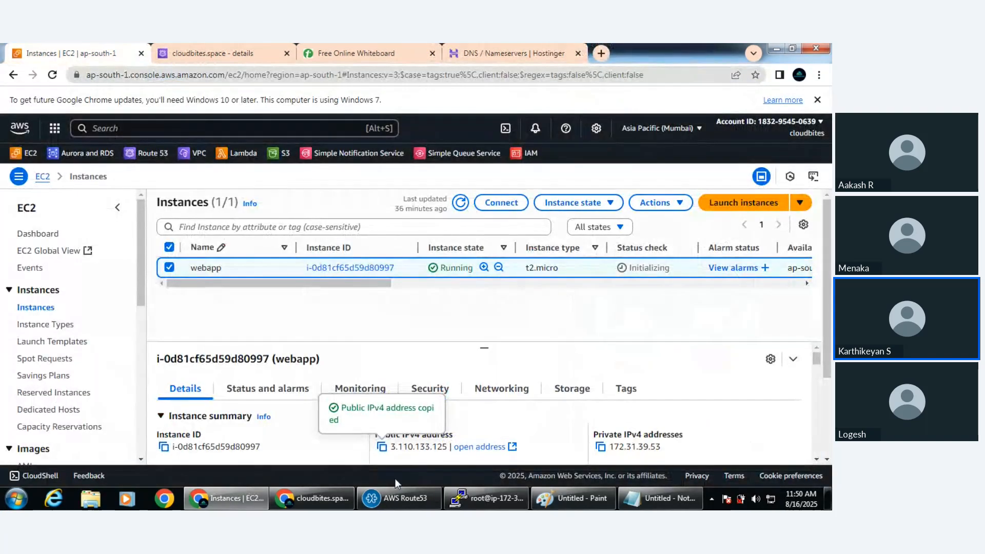
Switch to the incognito window and reload cloudbites.space to check whether the domain reaches the site
click(312, 498)
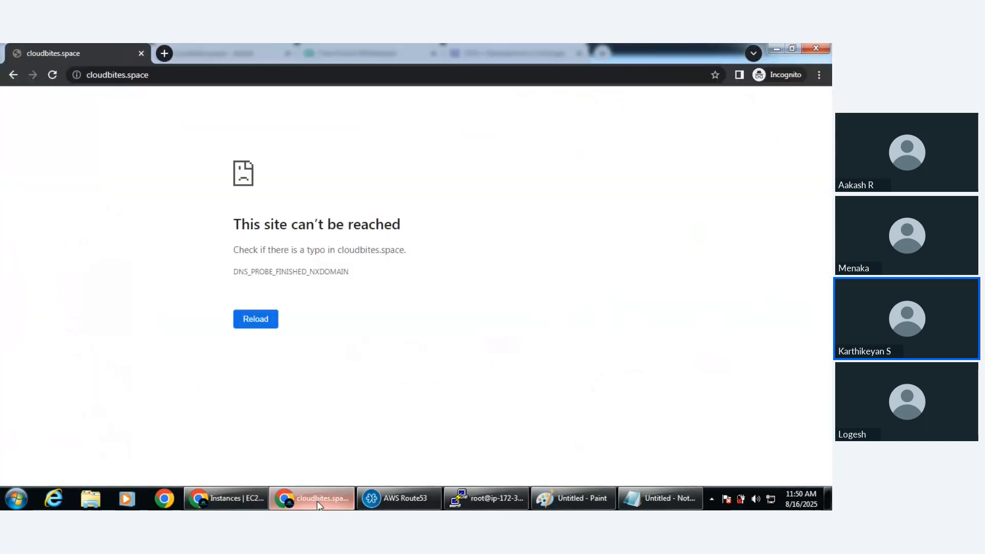
click(53, 76)
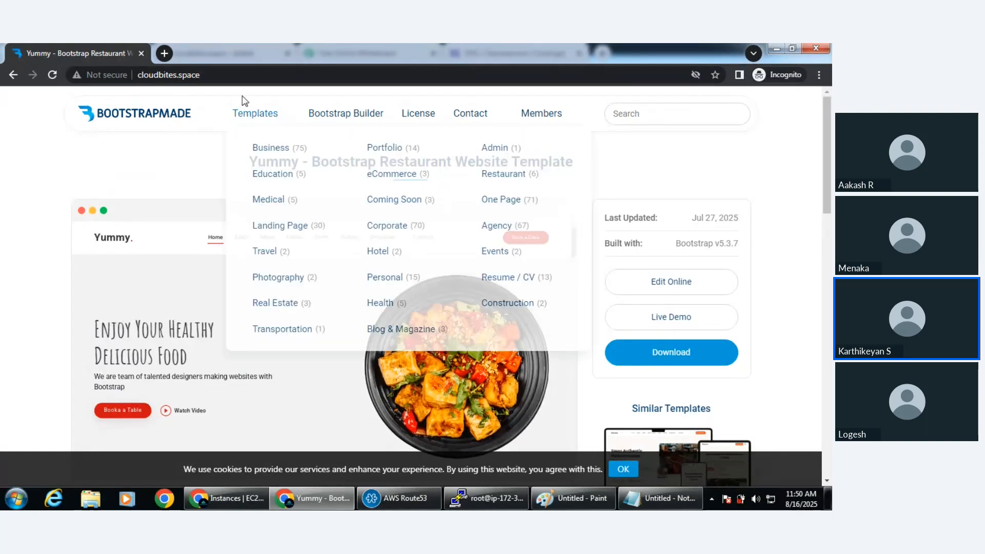
click(233, 78)
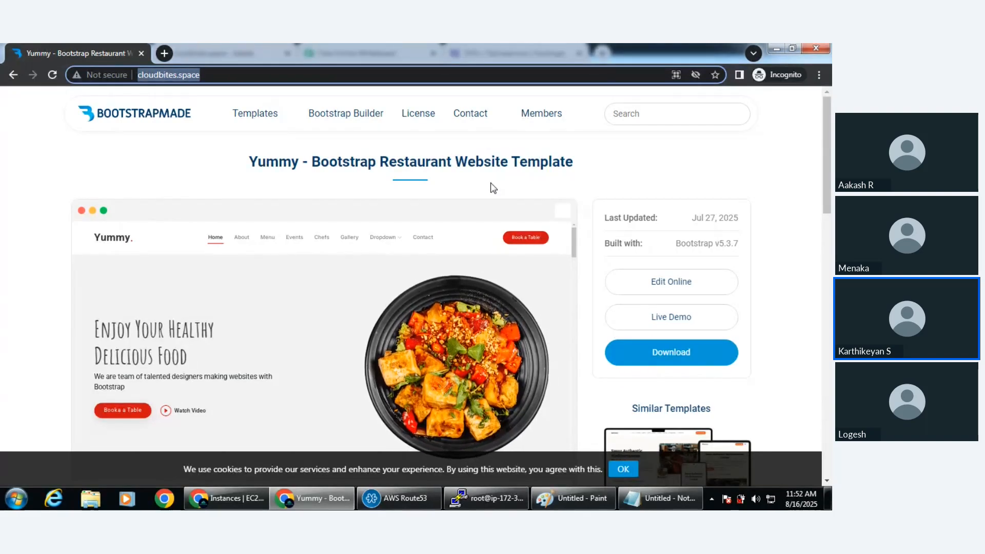
Search Google for godaddy in a new incognito tab and open GoDaddy's official site
key(alt+Tab)
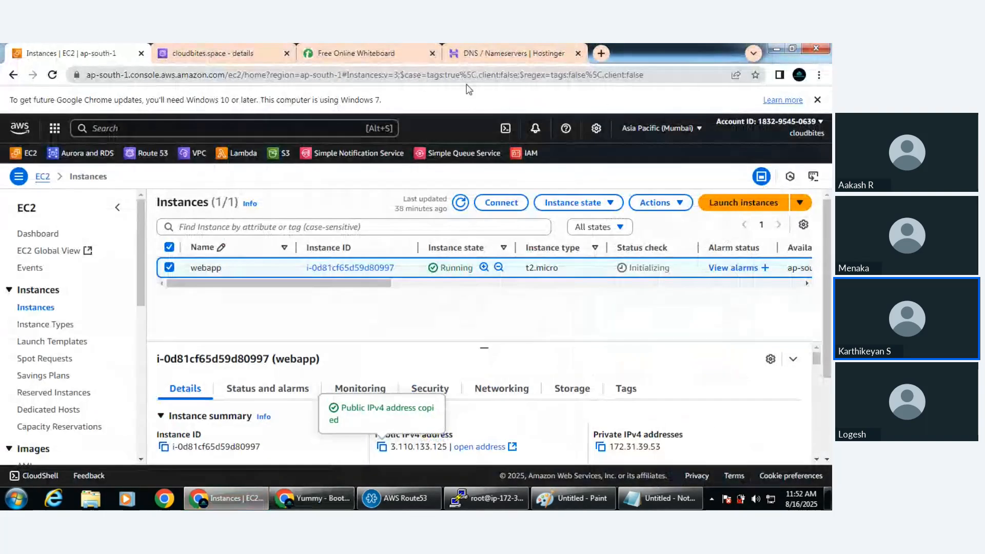
key(alt+Tab)
click(168, 53)
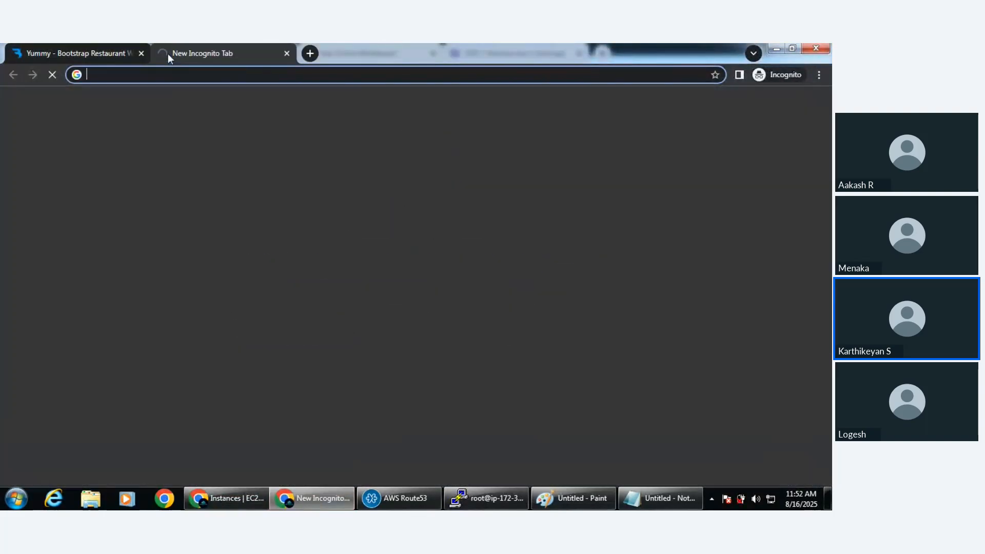
text(go)
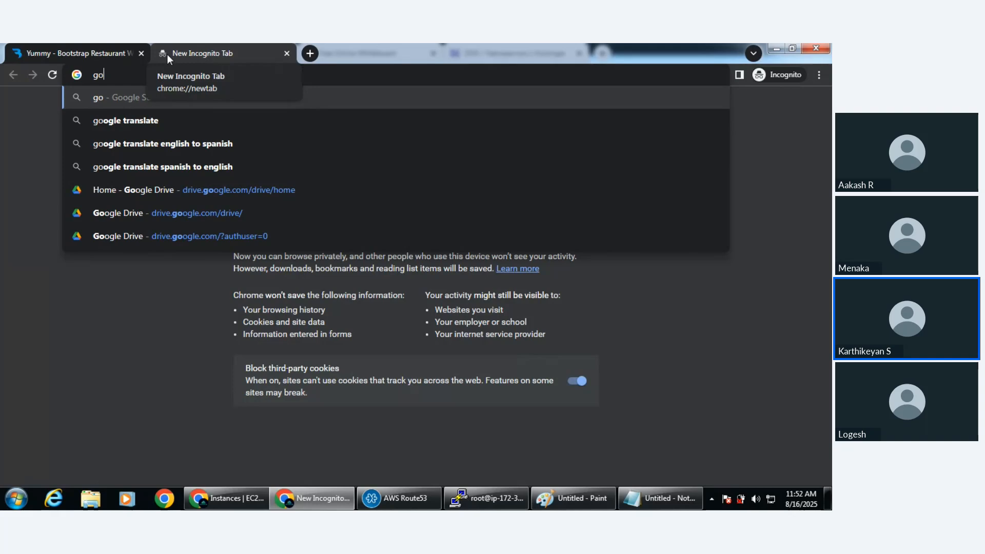
text(daddy)
key(Return)
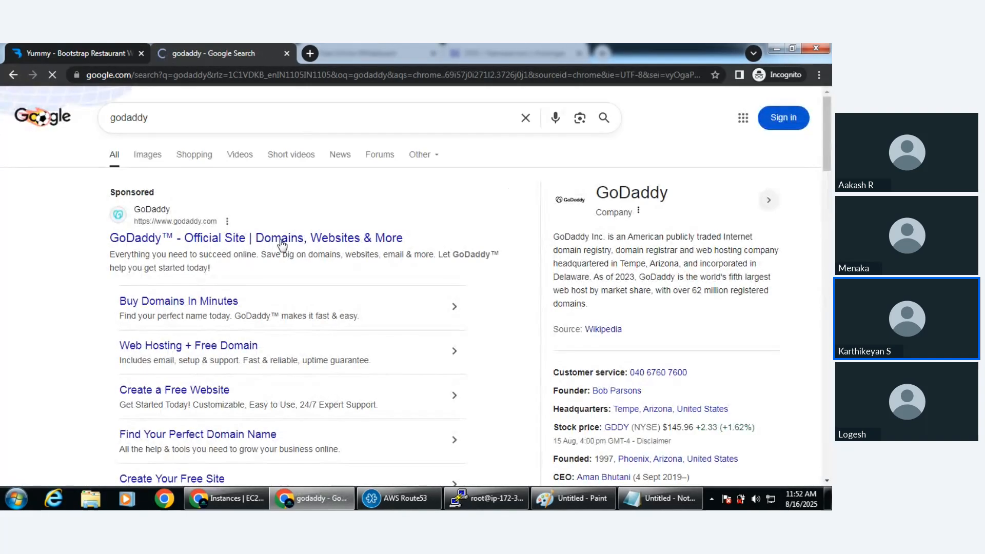
click(253, 248)
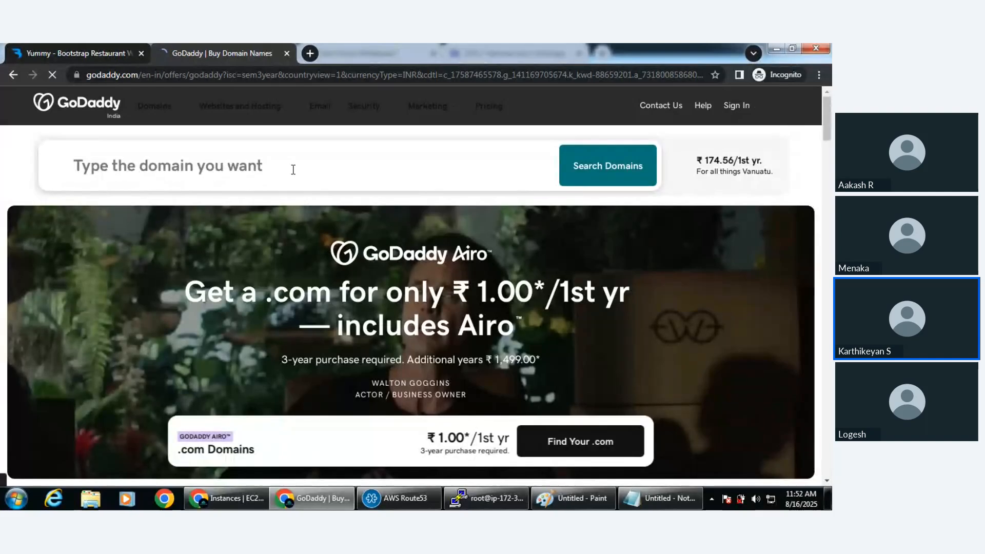
Search GoDaddy for the domain cloudbites.com
click(293, 169)
text(clo)
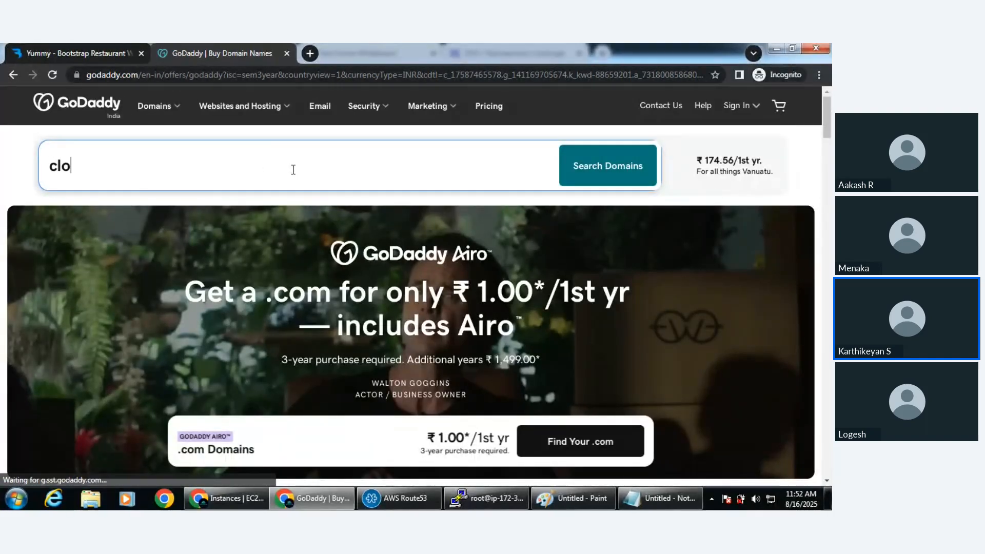
text(udbites)
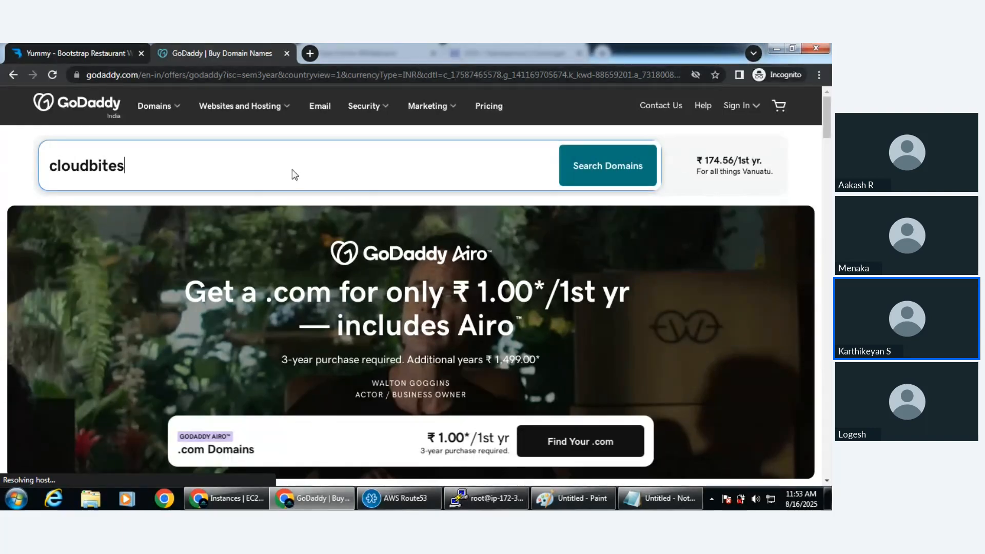
text(.com)
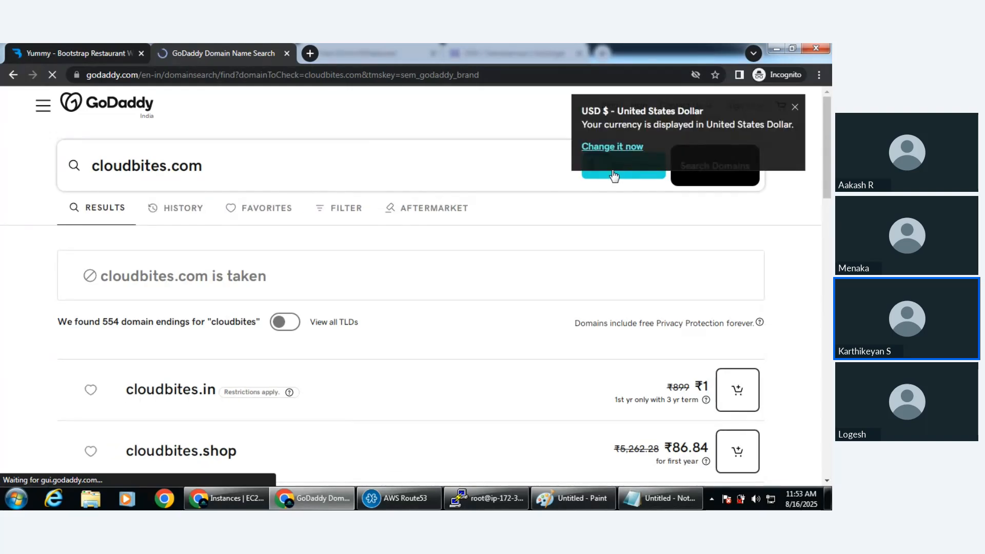
Browse the alternative domain endings and try to add cloudbites.in to the cart
scroll(614, 176, down, 2)
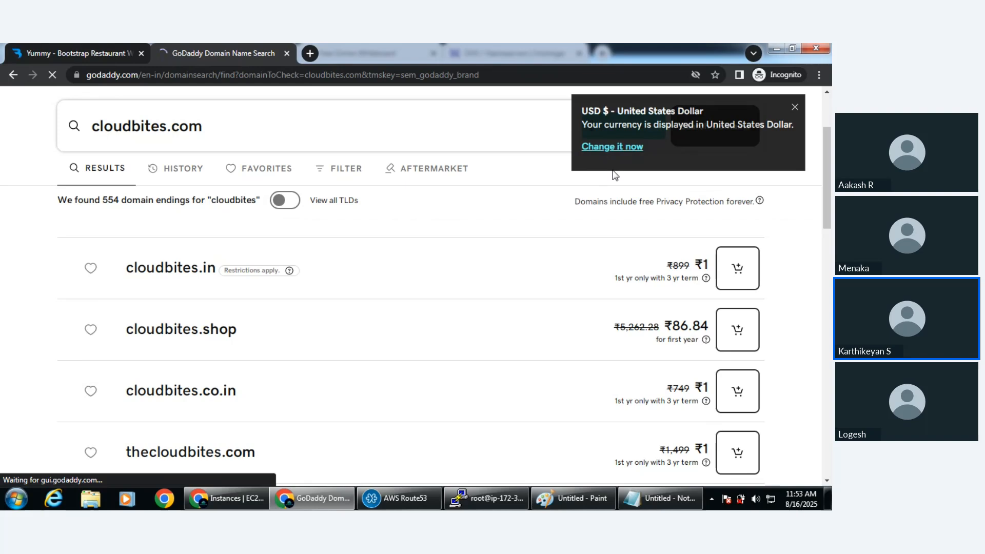
scroll(615, 176, down, 1)
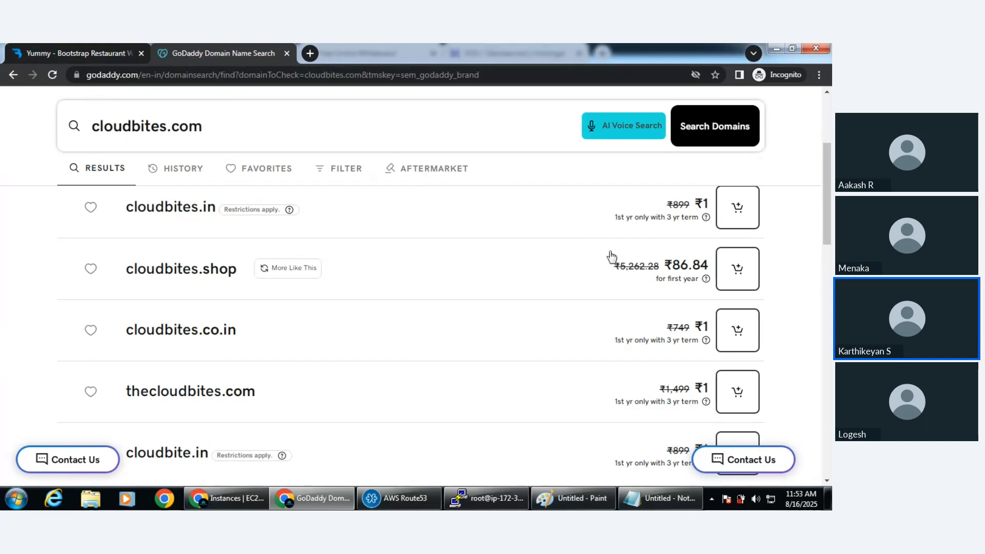
click(737, 224)
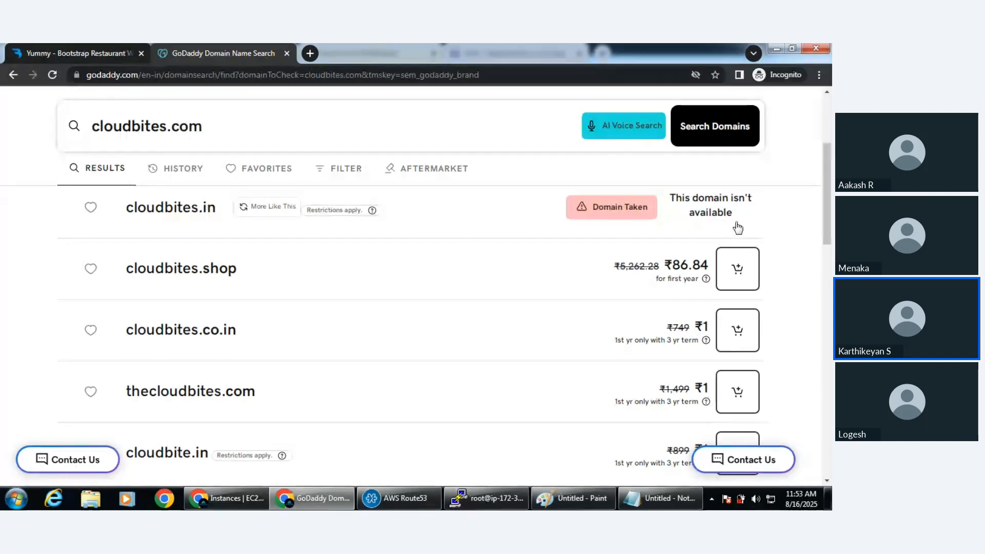
Add cloudbites.shop to the GoDaddy cart and look through the other domain endings offered
click(737, 280)
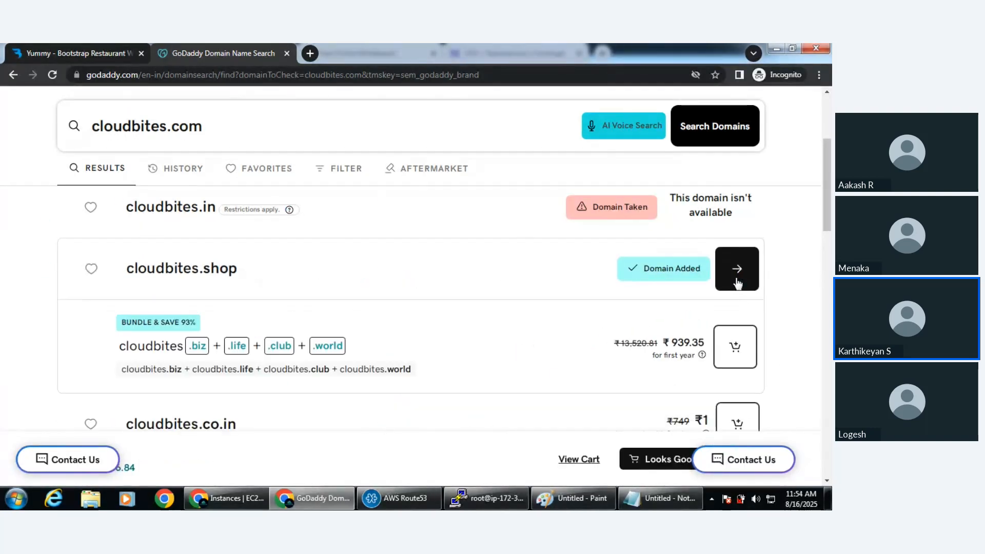
scroll(737, 283, down, 5)
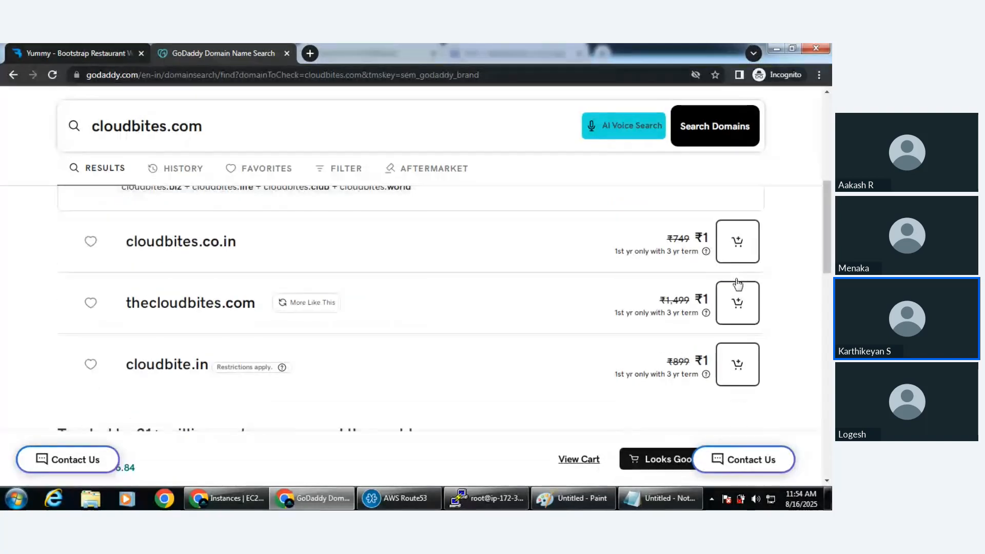
scroll(737, 284, down, 15)
scroll(737, 283, up, 20)
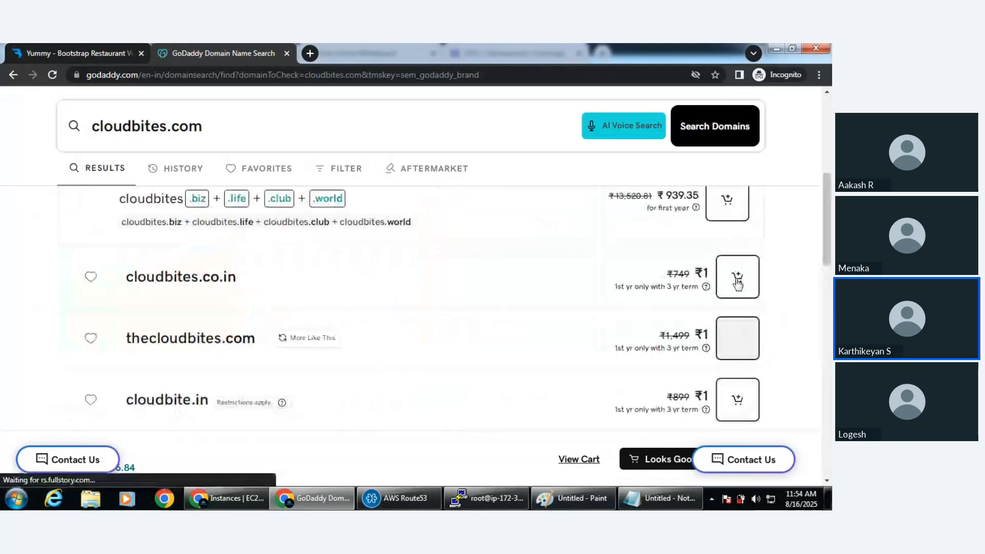
scroll(738, 283, down, 2)
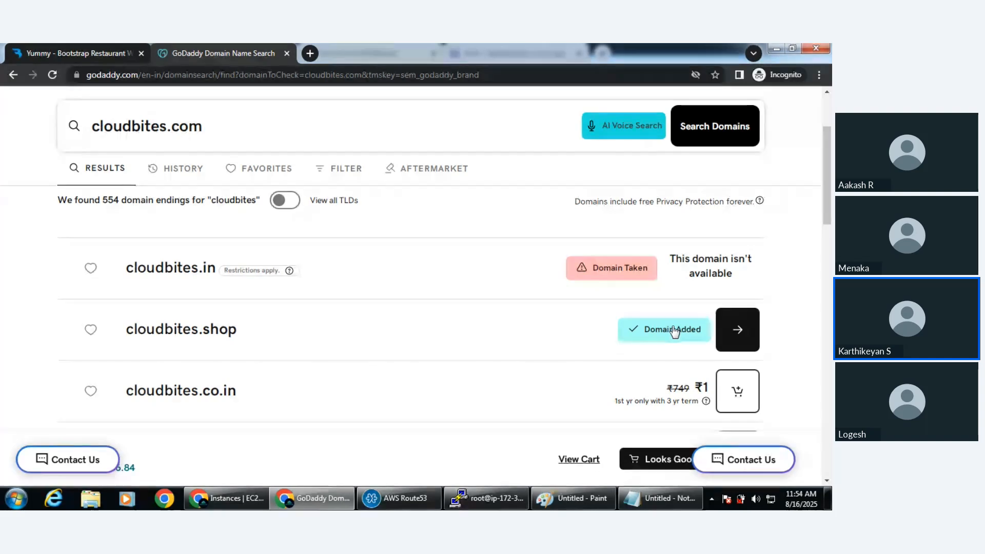
Switch to Hostinger, open the domain overview of cloudbites.space, highlight its expiration date and auto-renewal notice, and dismiss the rating survey
click(241, 500)
click(482, 51)
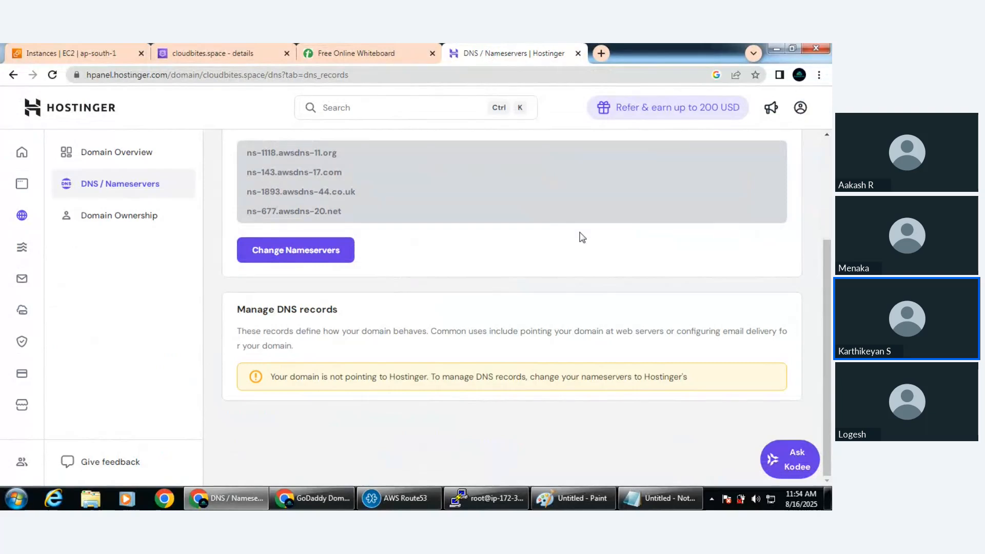
scroll(580, 220, up, 3)
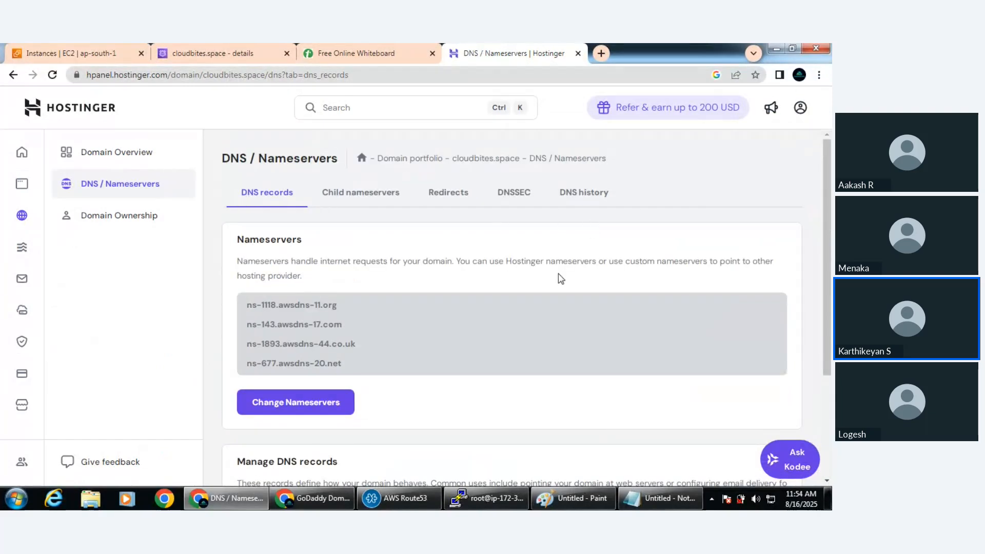
click(108, 153)
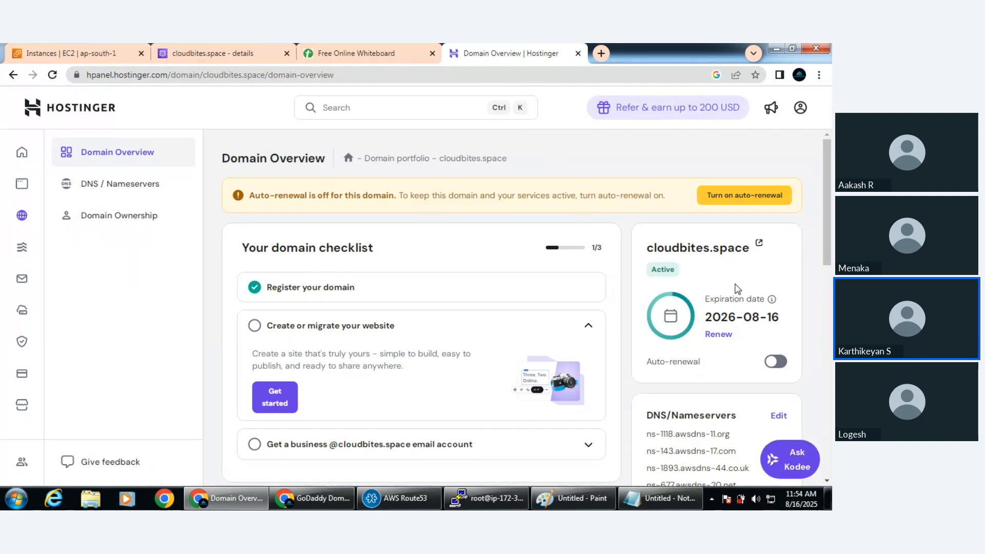
drag(786, 322, 708, 323)
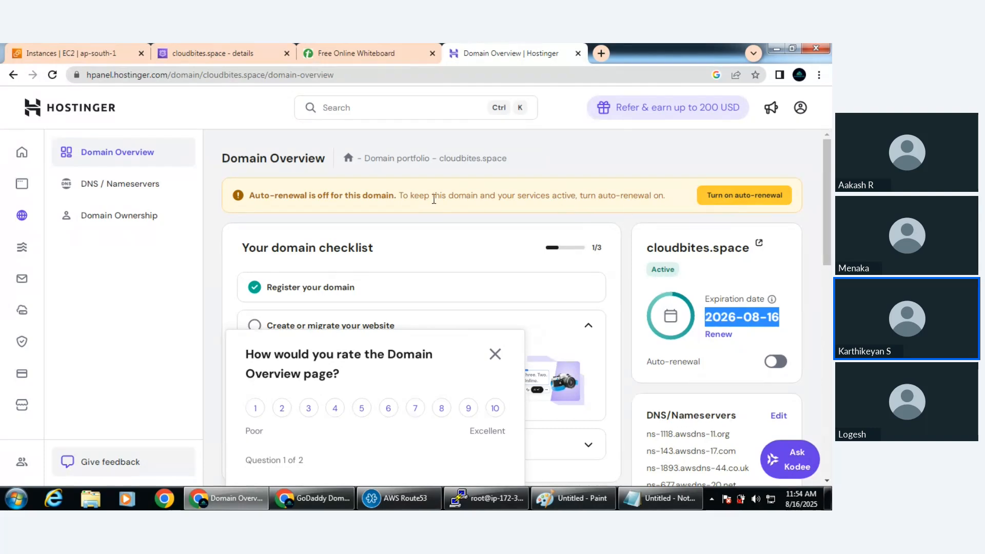
drag(251, 197, 399, 198)
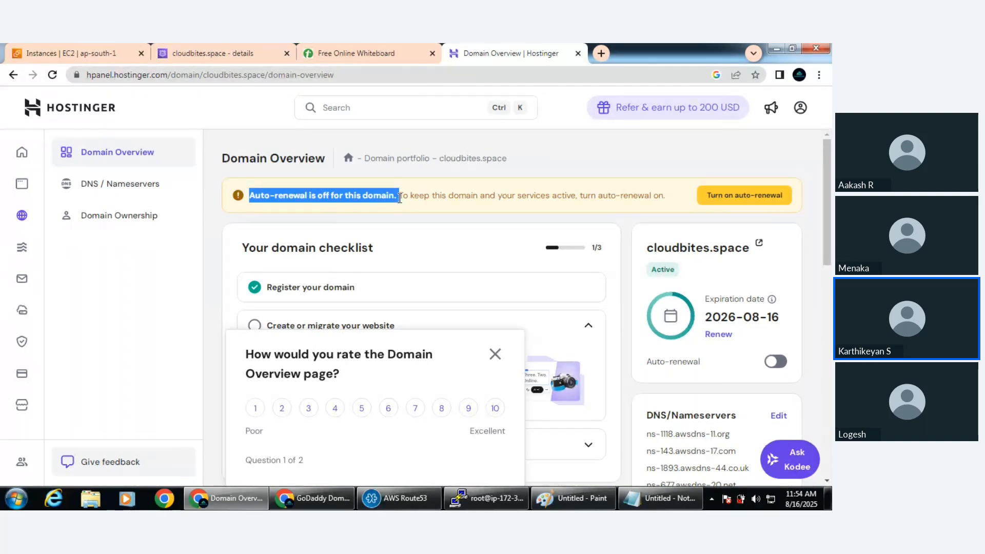
click(499, 359)
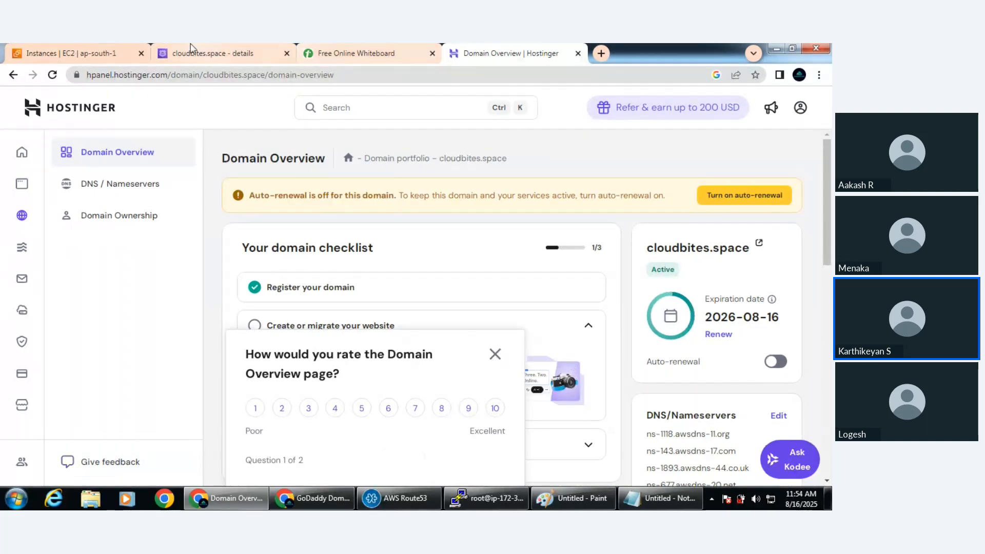
Return briefly to the GoDaddy results and switch to the AWS Route53 meeting window to show its call controls
click(312, 499)
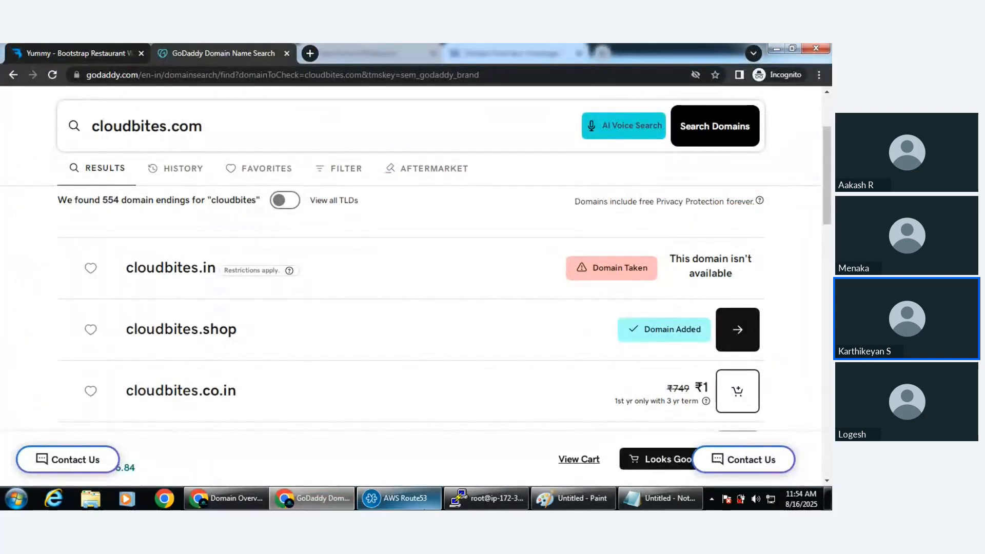
click(399, 500)
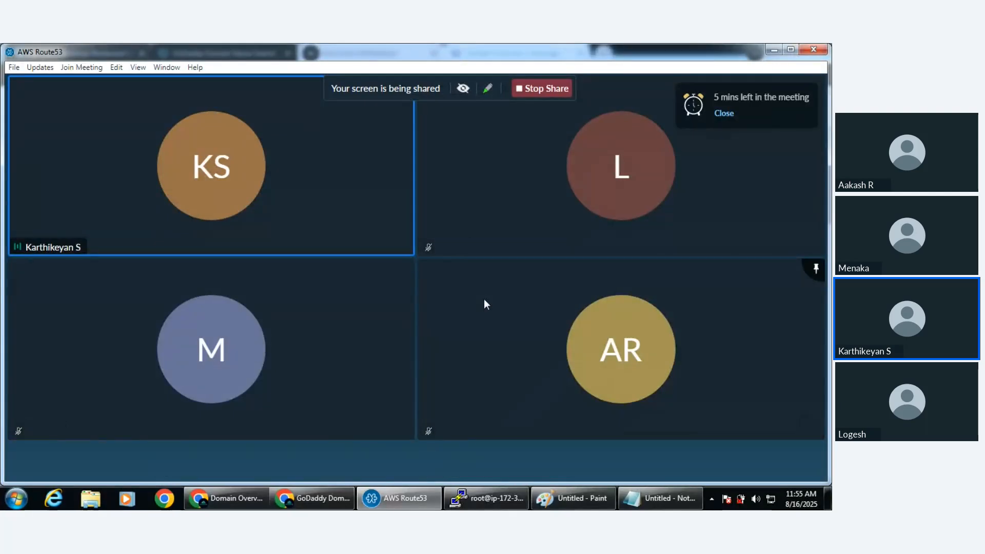
mouse_move(501, 418)
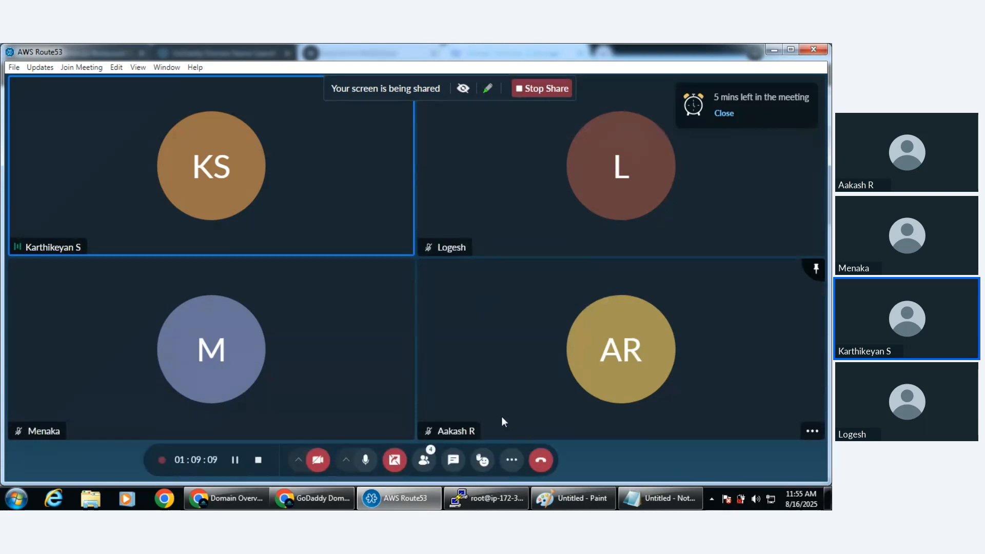